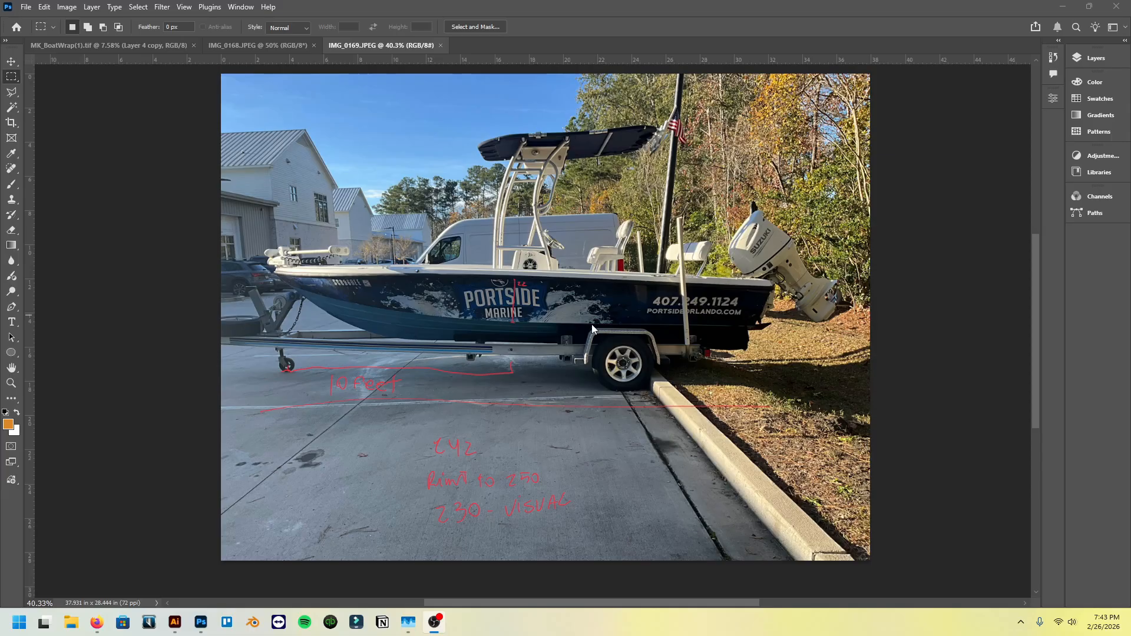
# - Examine the boat hull and the handwritten measurement notes on the IMG_0169 photo
pyautogui.scroll(1, 583, 340)
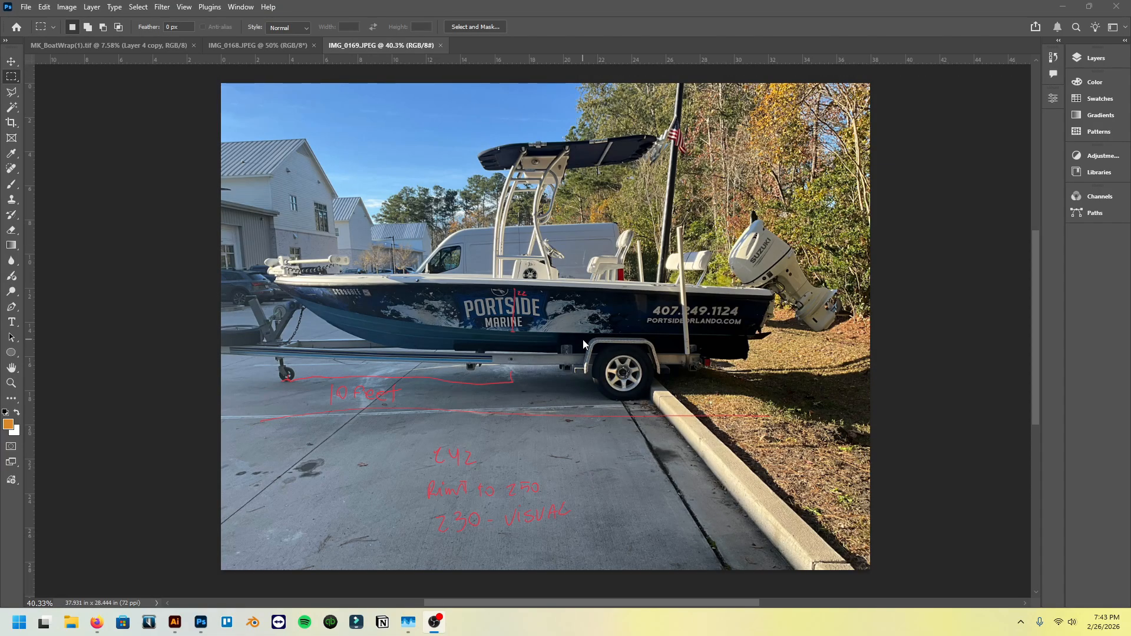
pyautogui.scroll(3, 468, 465)
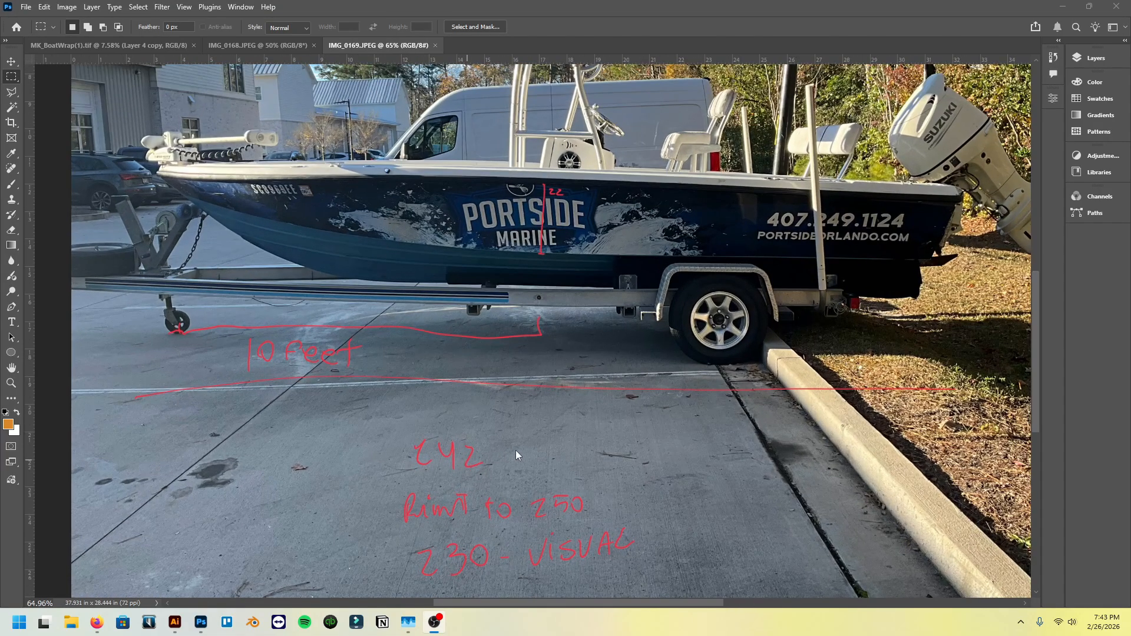
pyautogui.scroll(-3, 621, 468)
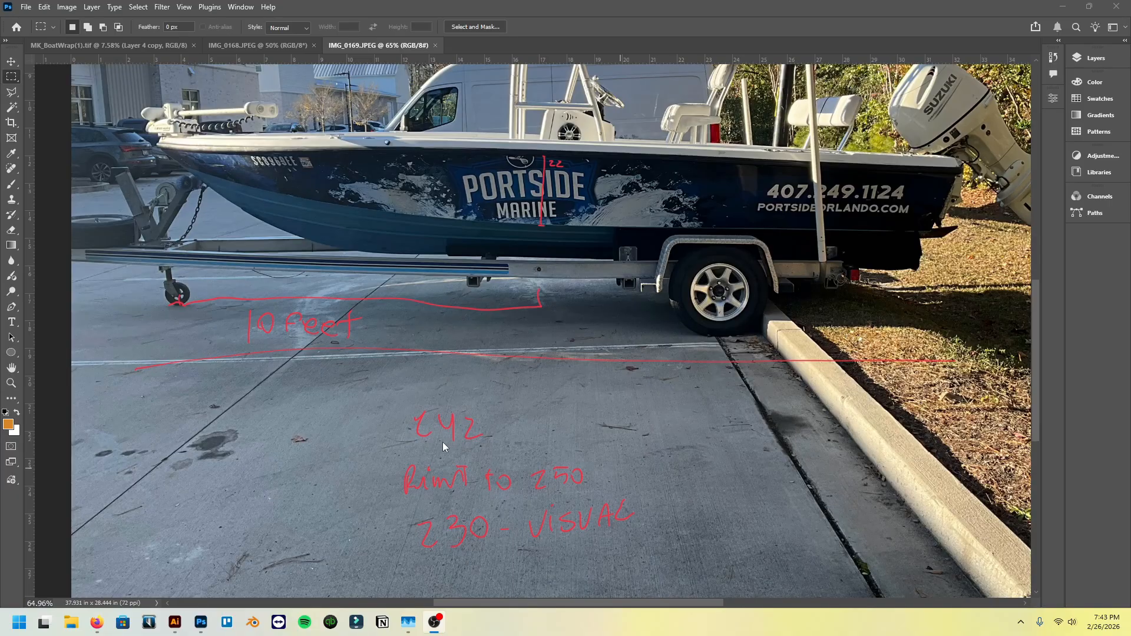
pyautogui.scroll(2, 302, 372)
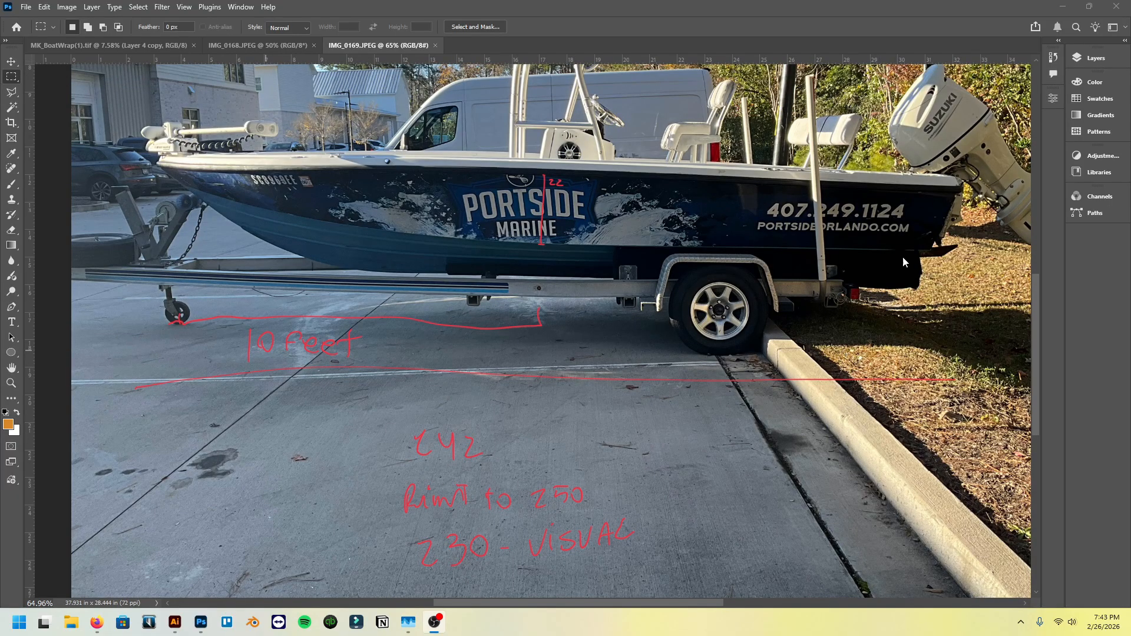
pyautogui.scroll(2, 625, 377)
pyautogui.scroll(-1, 625, 377)
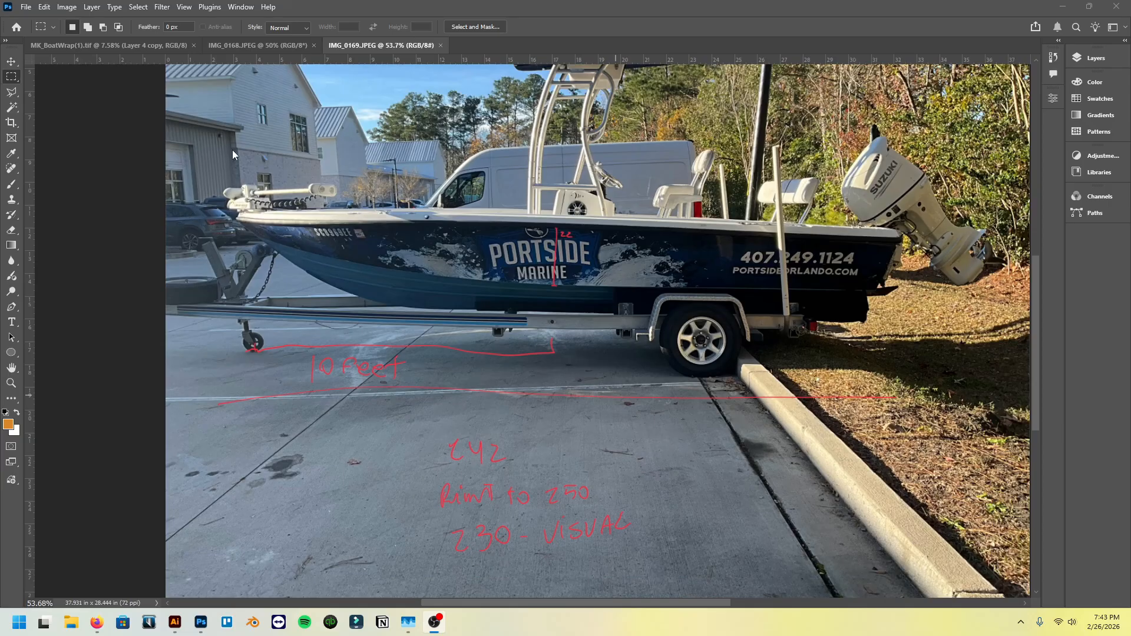
pyautogui.scroll(5, 365, 396)
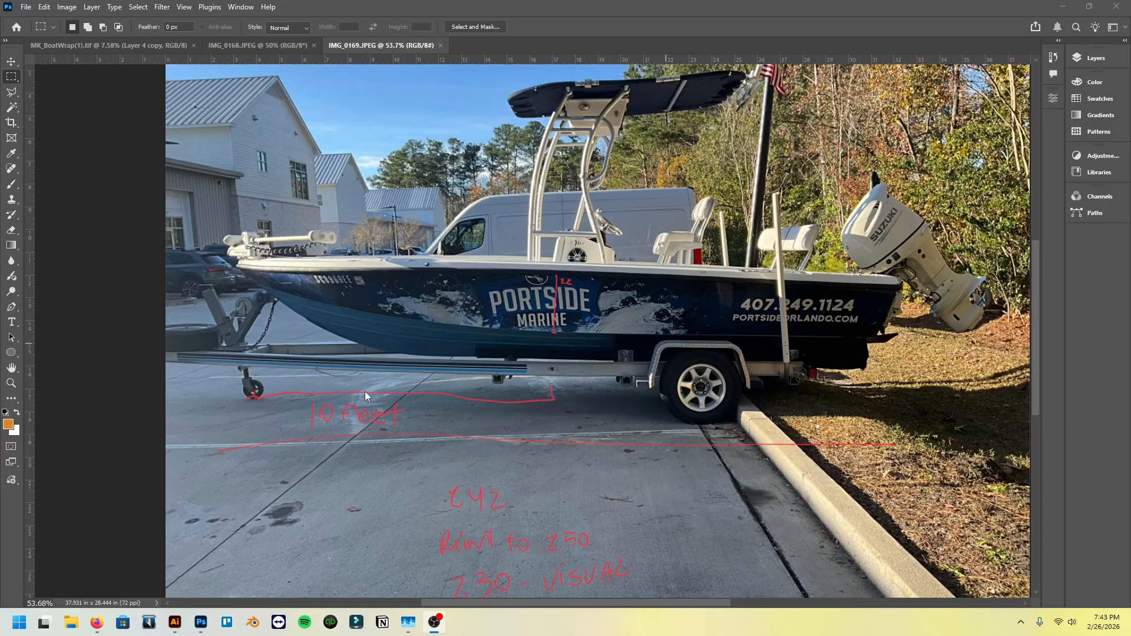
pyautogui.click(408, 193)
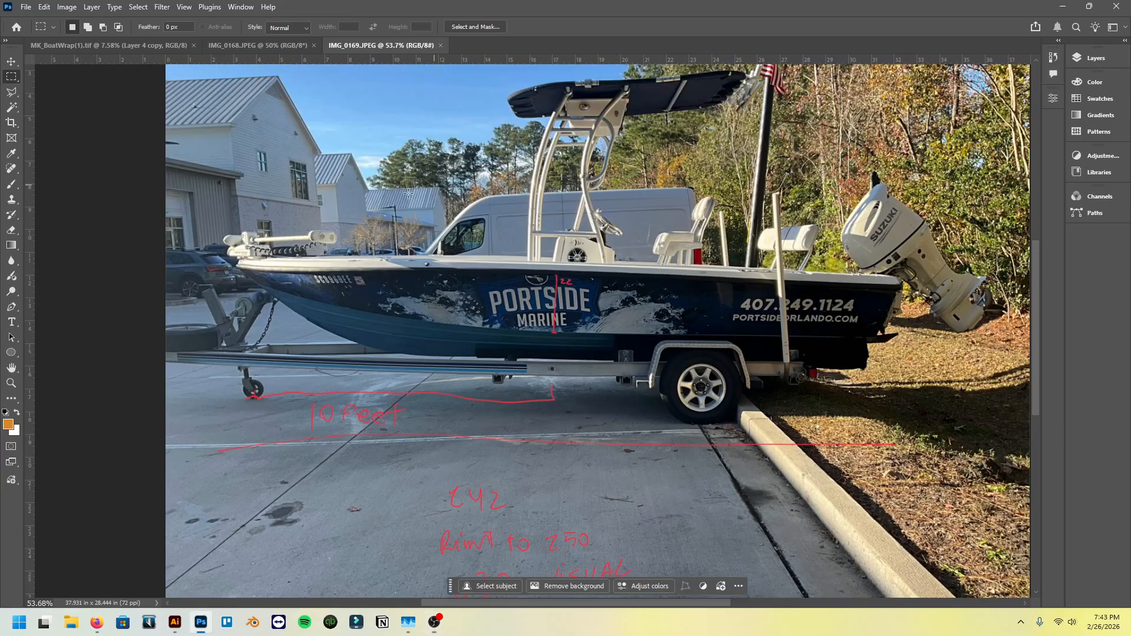
pyautogui.scroll(-4, 167, 189)
pyautogui.moveTo(106, 158); pyautogui.dragTo(844, 307)
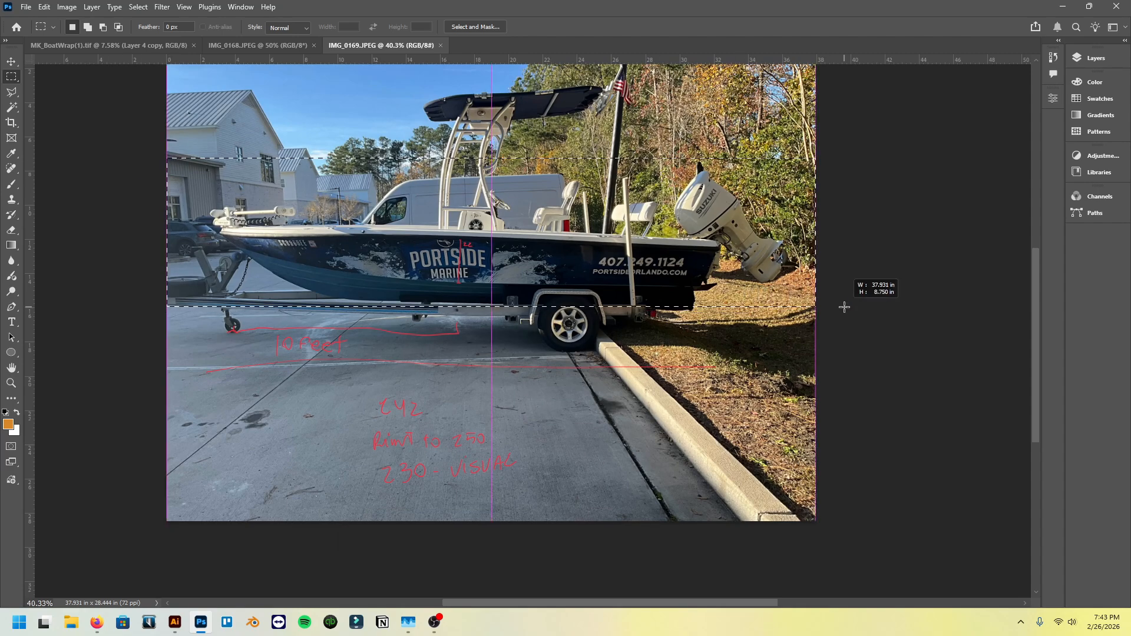
pyautogui.moveTo(844, 307); pyautogui.dragTo(845, 307)
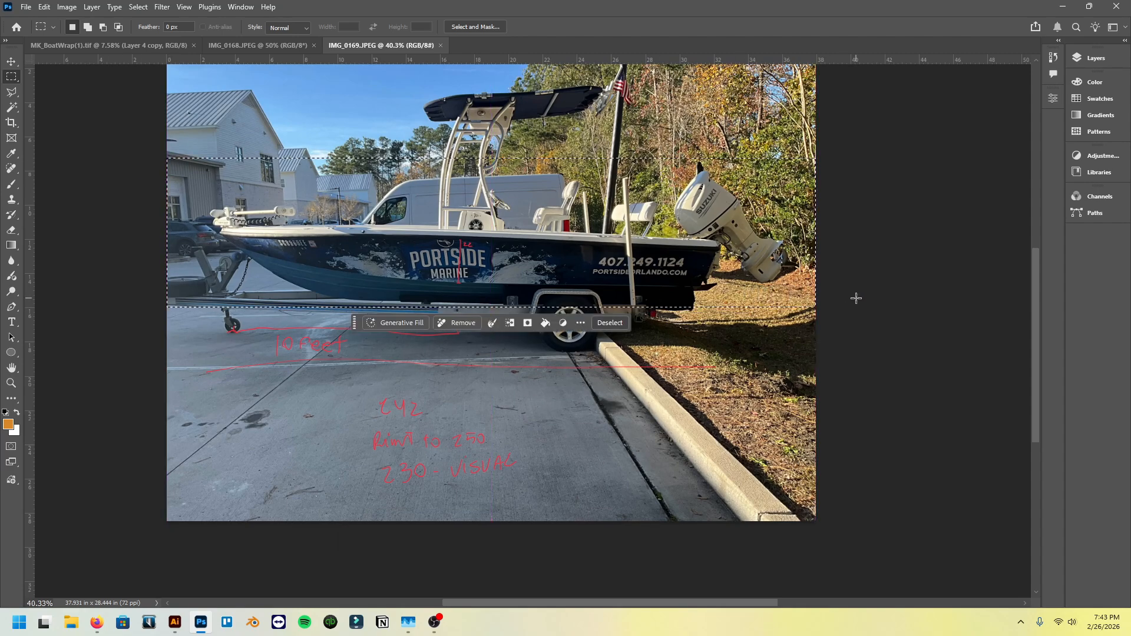
pyautogui.scroll(1, 854, 298)
pyautogui.hotkey('ctrl', 'd')
# - Create a new document 230 inches wide and 22 inches high at 72 pixels/inch in RGB with a white background
pyautogui.click(11, 61)
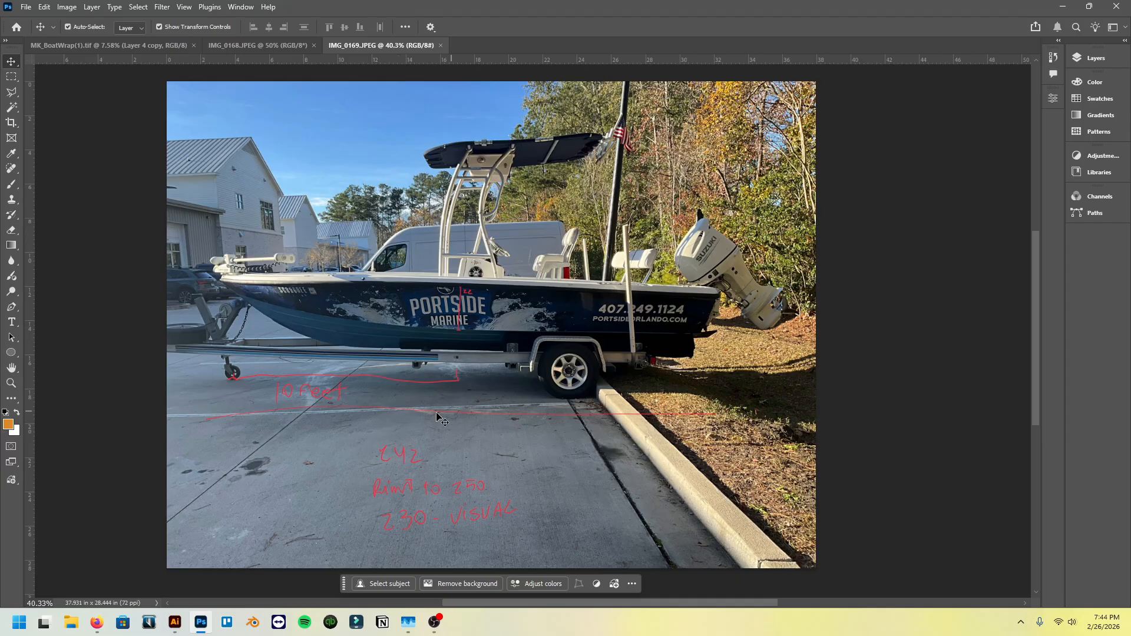
pyautogui.click(283, 48)
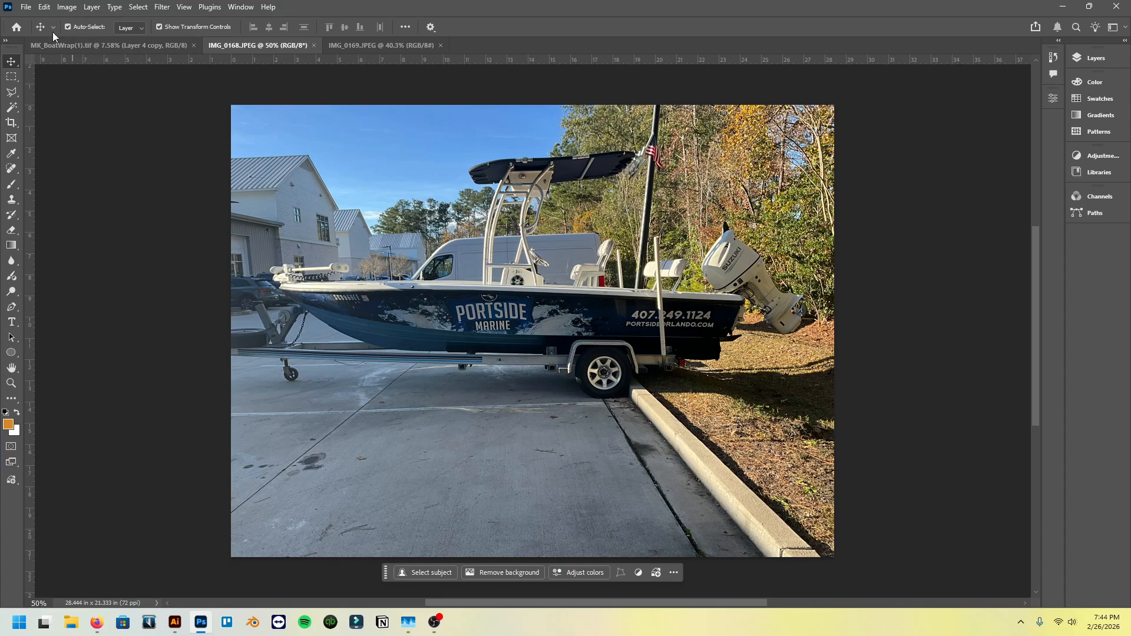
pyautogui.click(27, 8)
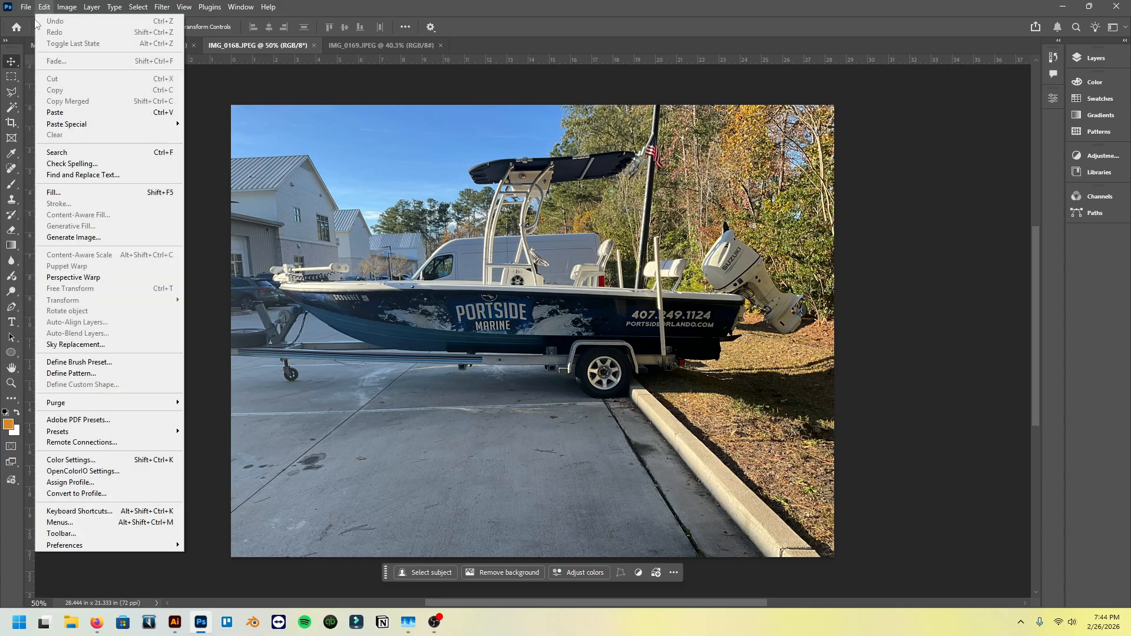
pyautogui.click(32, 21)
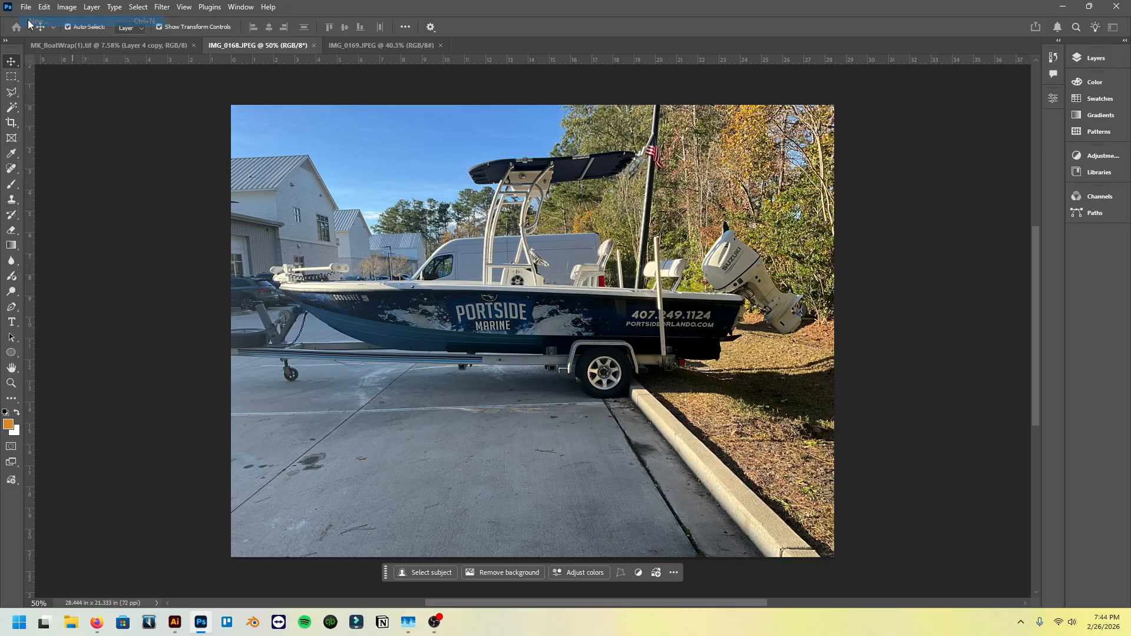
pyautogui.click(808, 205)
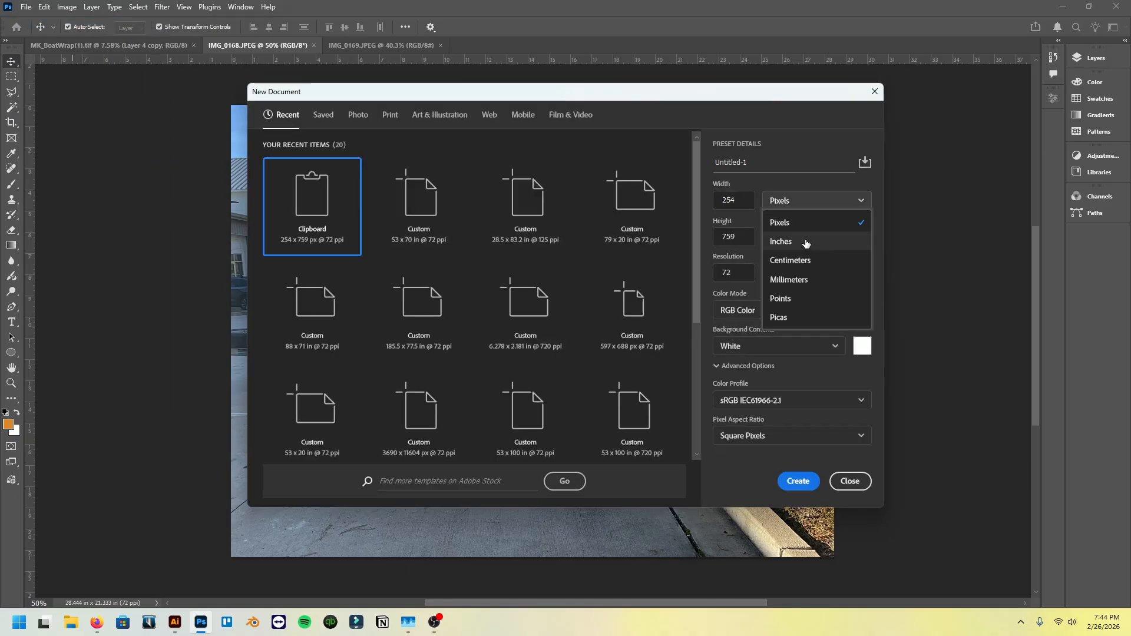
pyautogui.click(807, 241)
pyautogui.click(744, 197)
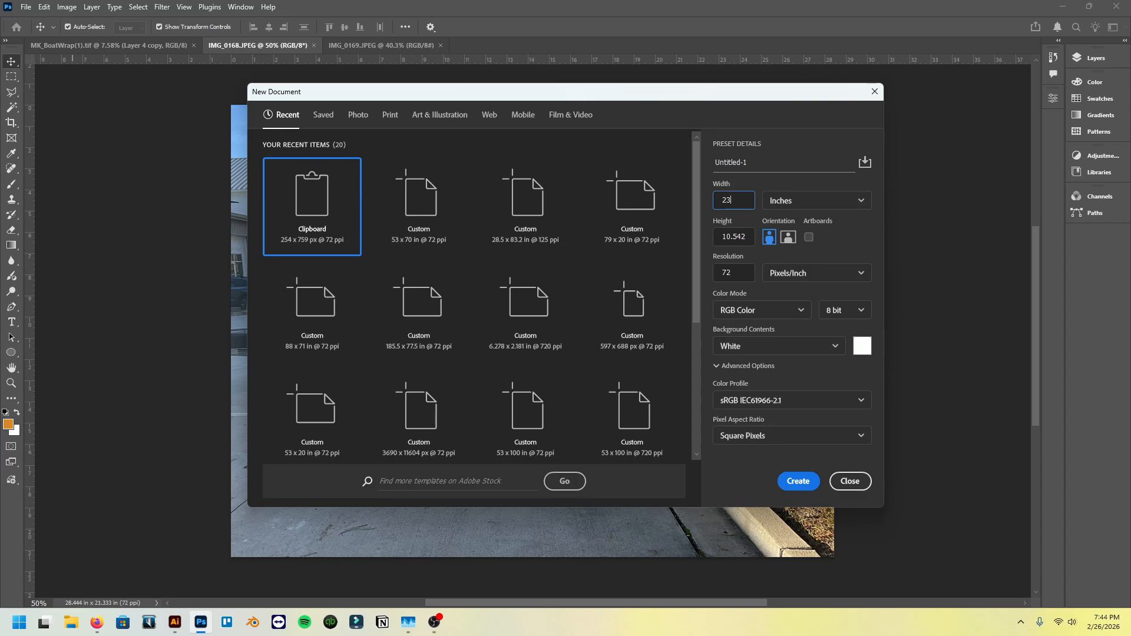
pyautogui.press('Tab')
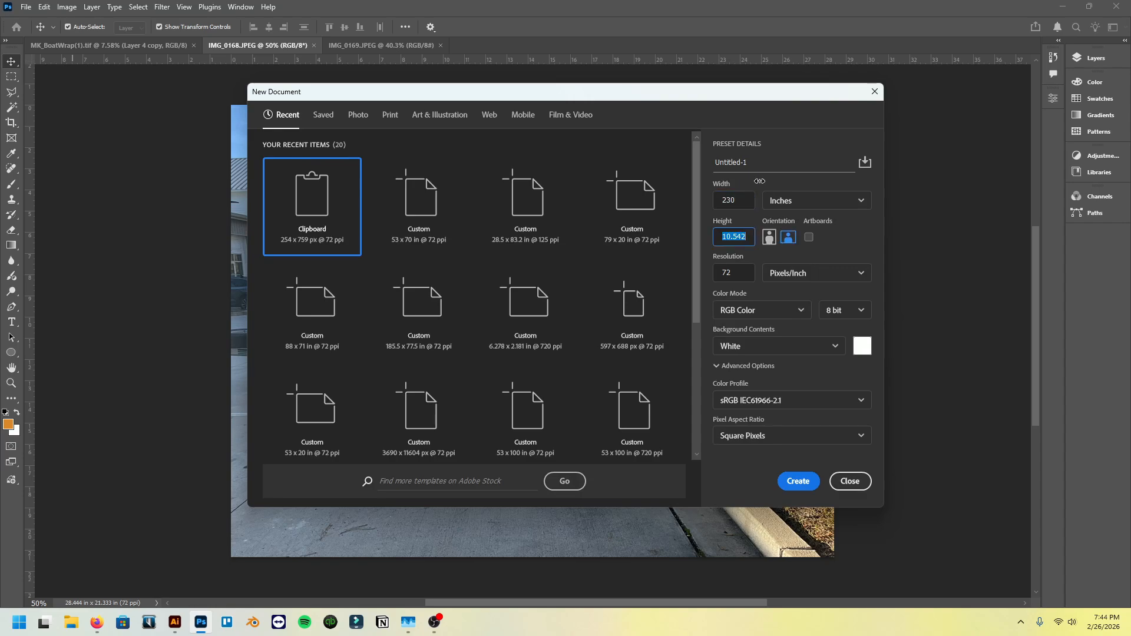
pyautogui.write('22')
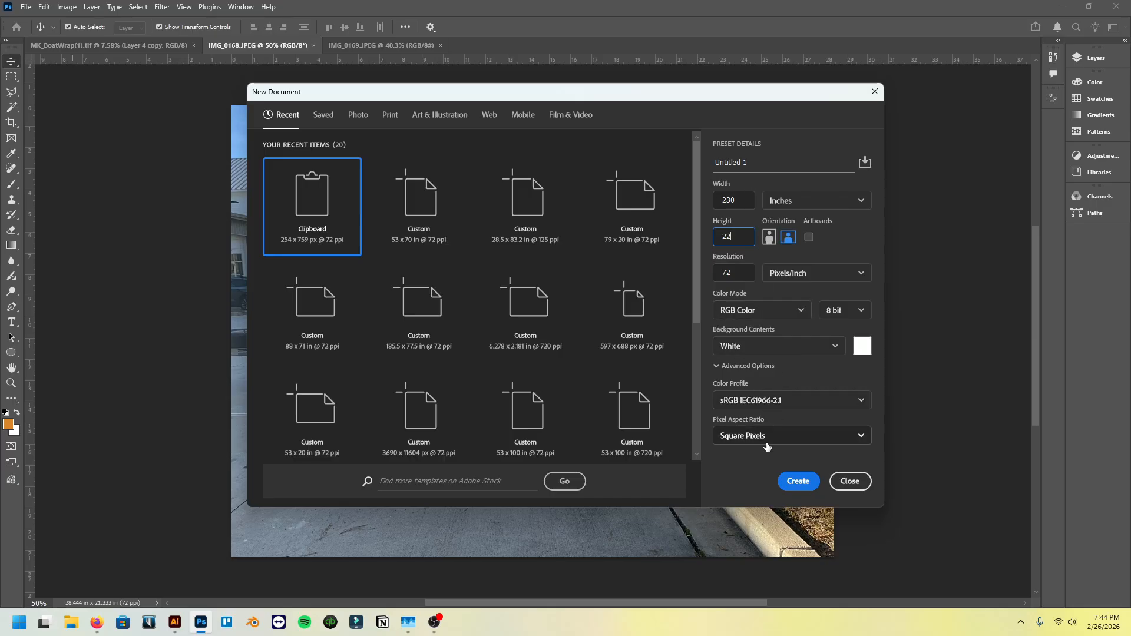
pyautogui.click(805, 483)
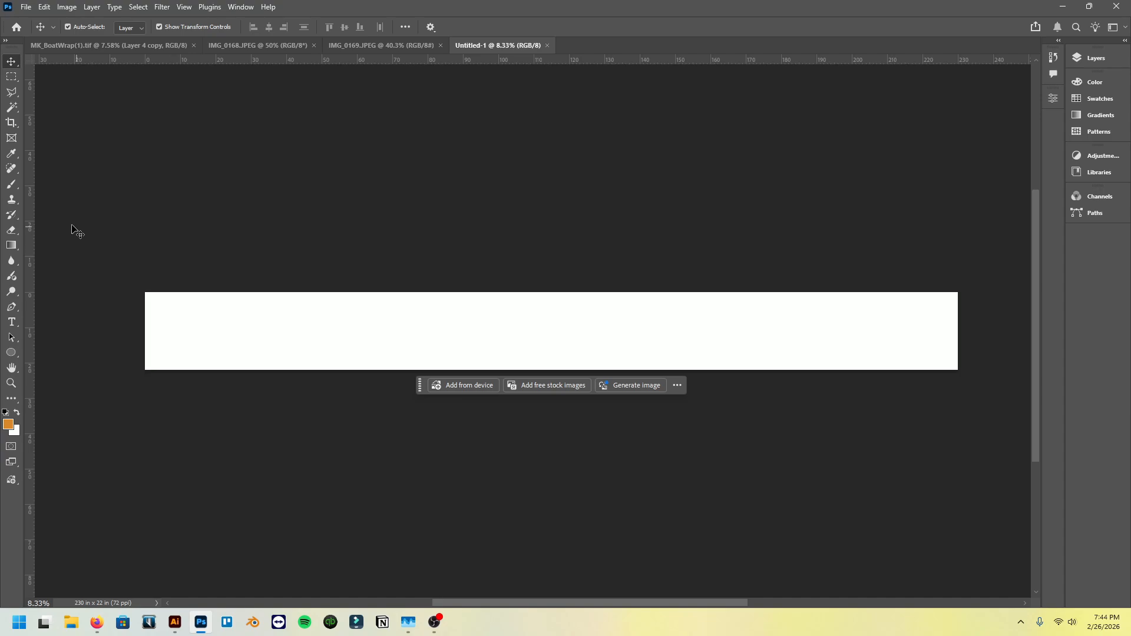
# - Place guides along all four edges of the blank canvas
pyautogui.moveTo(31, 248); pyautogui.dragTo(146, 251)
pyautogui.moveTo(214, 62); pyautogui.dragTo(222, 291)
pyautogui.moveTo(31, 237); pyautogui.dragTo(957, 246)
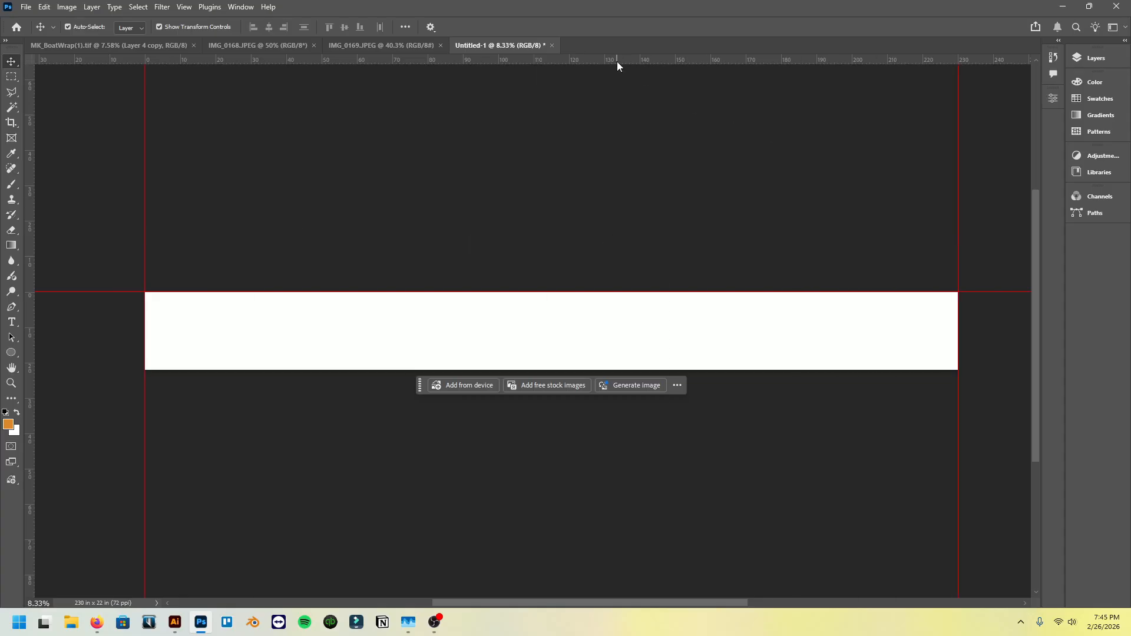
pyautogui.moveTo(617, 62); pyautogui.dragTo(679, 370)
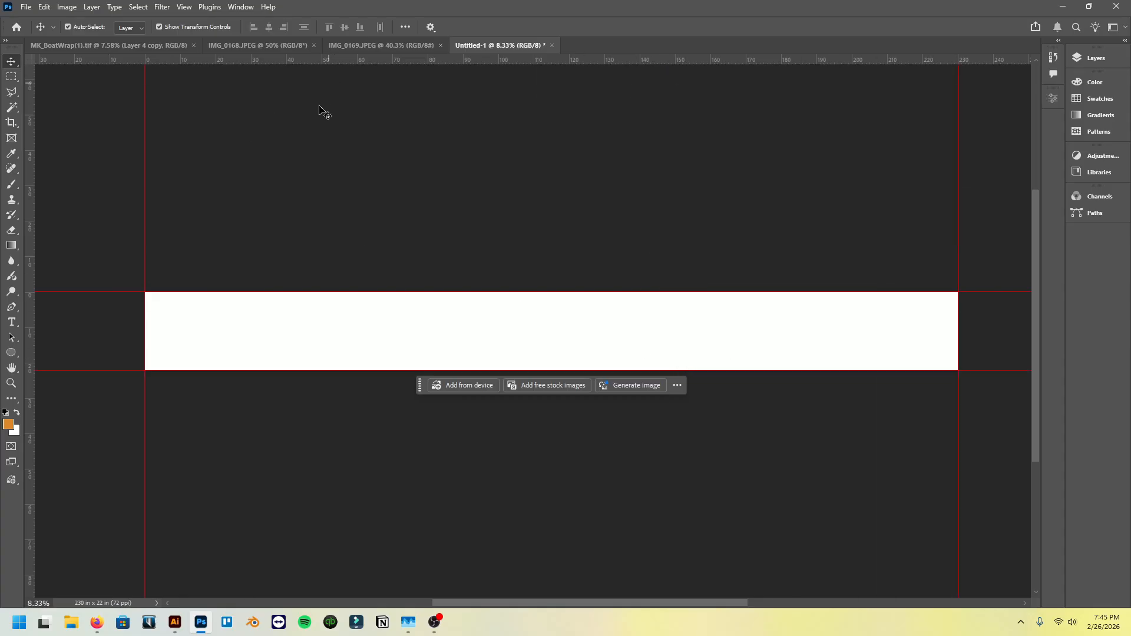
# - Unlock the background layer of the unmarked boat photo IMG_0168
pyautogui.click(278, 45)
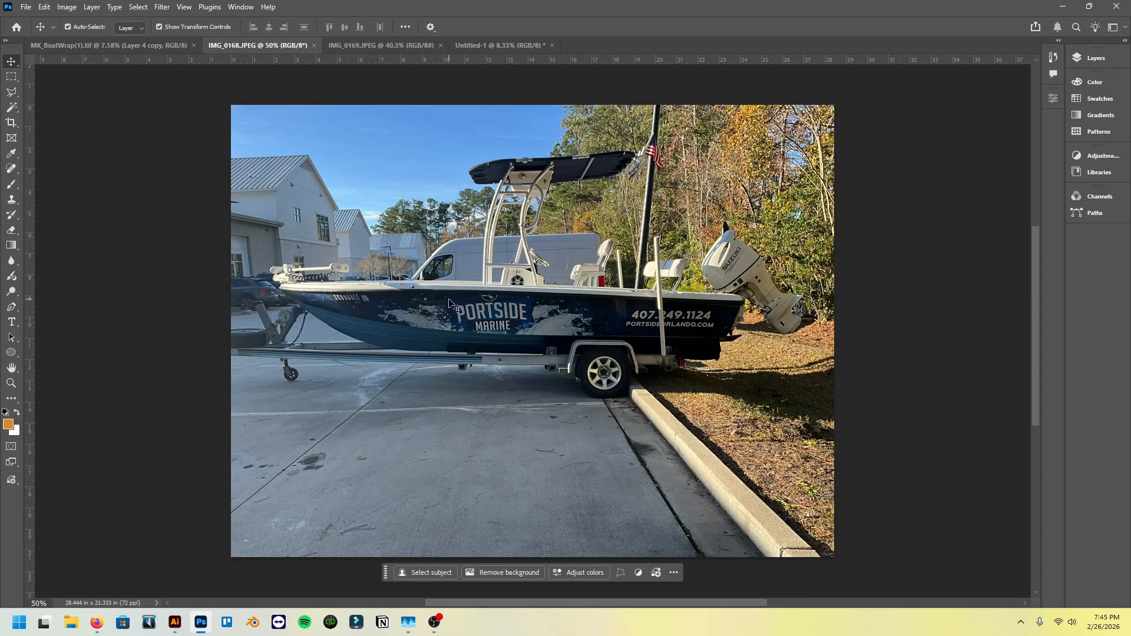
pyautogui.click(1098, 59)
pyautogui.click(1047, 125)
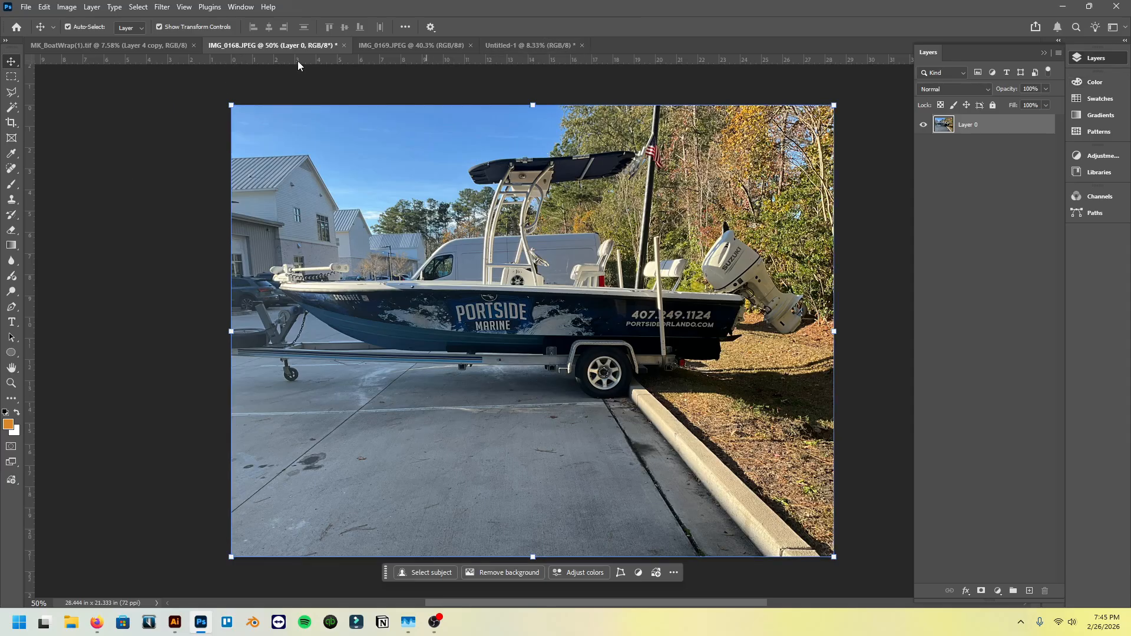
# - Copy the IMG_0168 boat photo as a layer into the 230 x 22 inch document
pyautogui.click(493, 203)
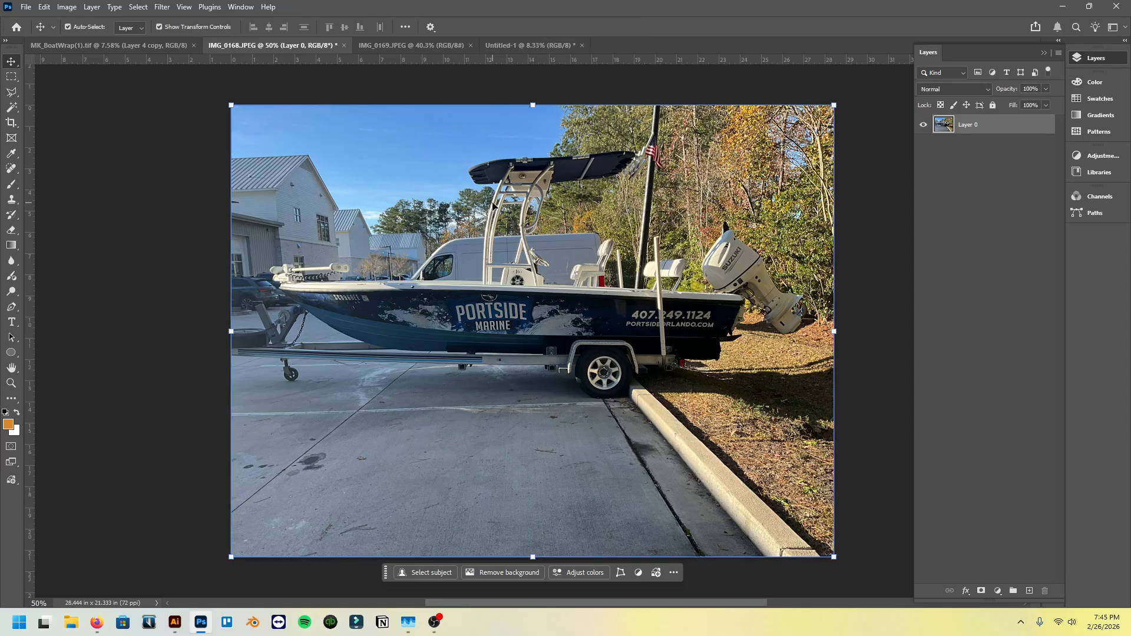
pyautogui.click(528, 49)
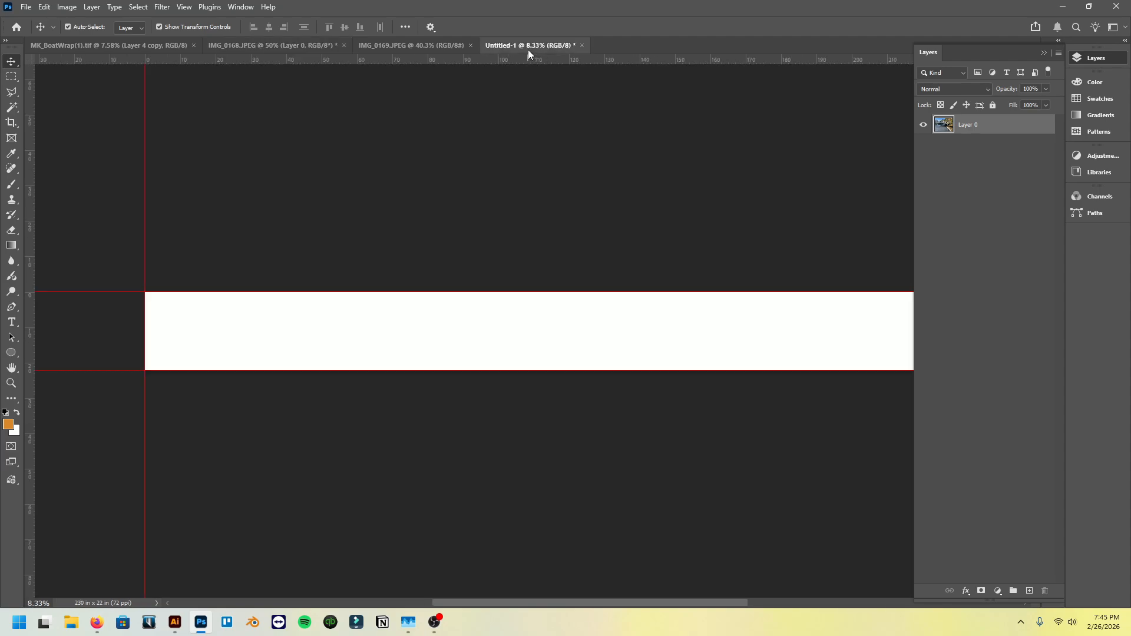
pyautogui.moveTo(528, 49); pyautogui.dragTo(528, 50)
# - Enlarge the boat photo to about 1055% and rotate it about -0.57° so the hull spans the width between the guides
pyautogui.scroll(-5, 523, 286)
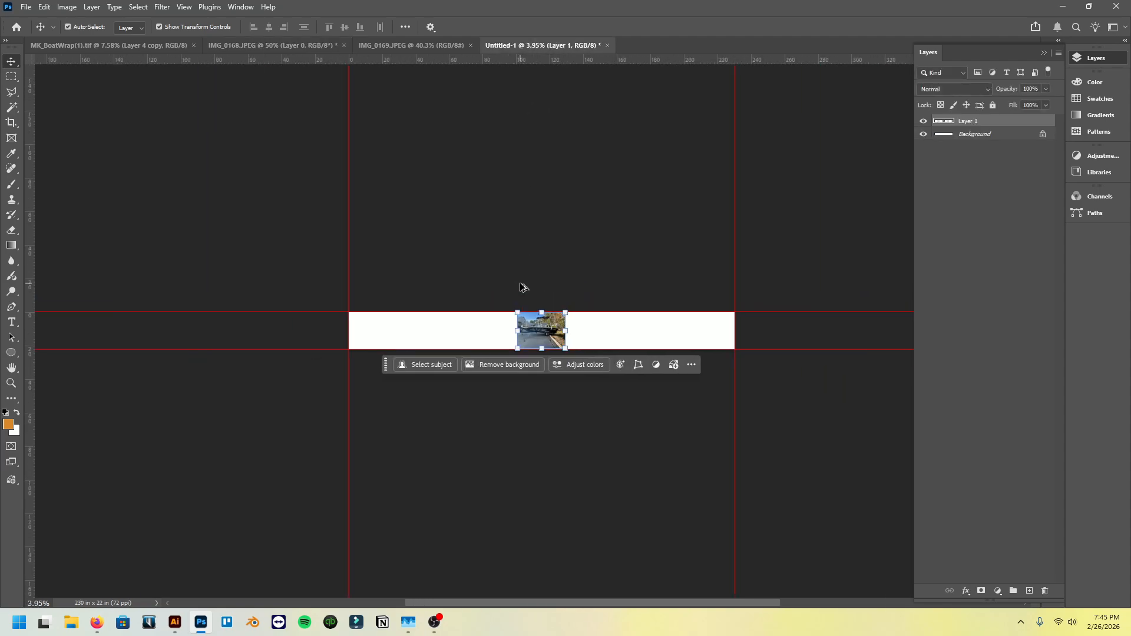
pyautogui.moveTo(537, 310); pyautogui.dragTo(560, 73)
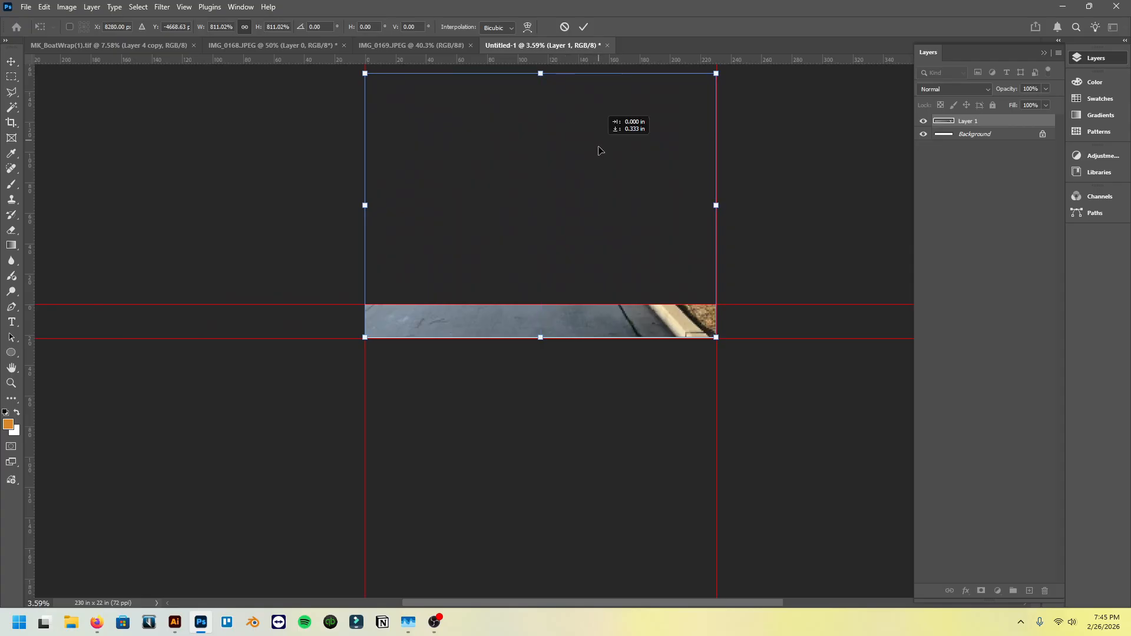
pyautogui.moveTo(599, 149); pyautogui.dragTo(601, 272)
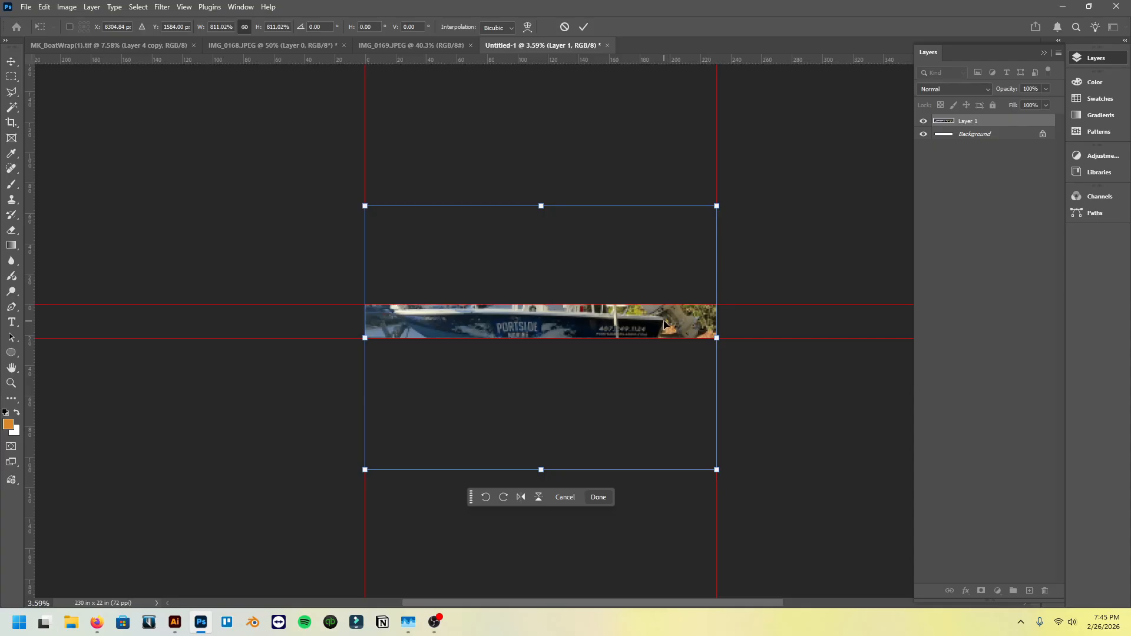
pyautogui.moveTo(717, 338); pyautogui.dragTo(779, 338)
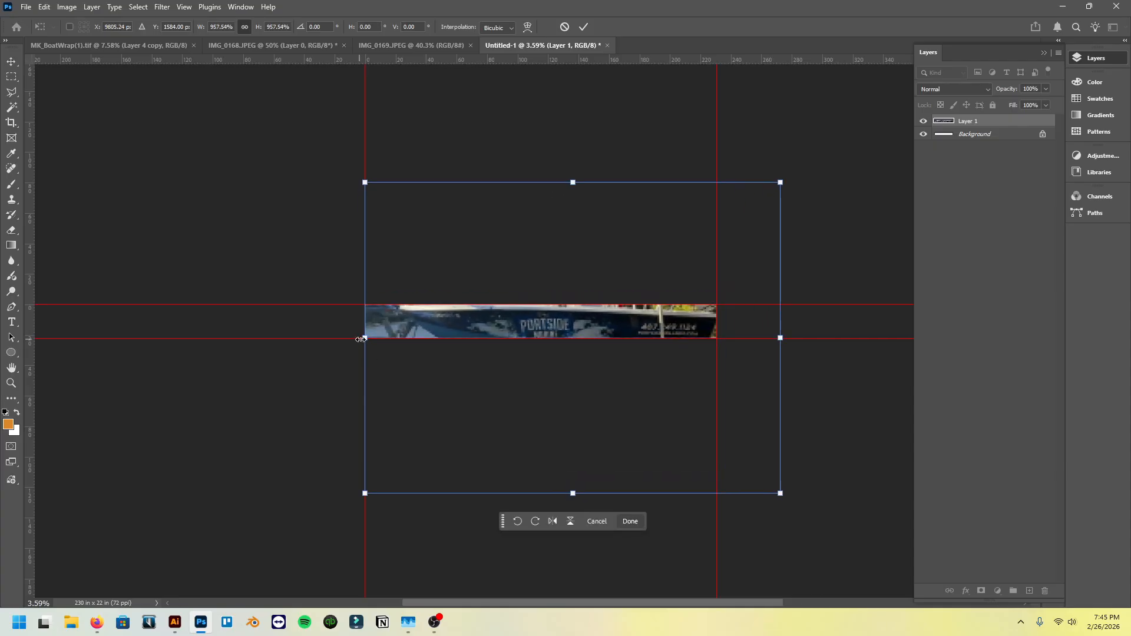
pyautogui.moveTo(365, 337); pyautogui.dragTo(324, 342)
pyautogui.moveTo(781, 338); pyautogui.dragTo(811, 339)
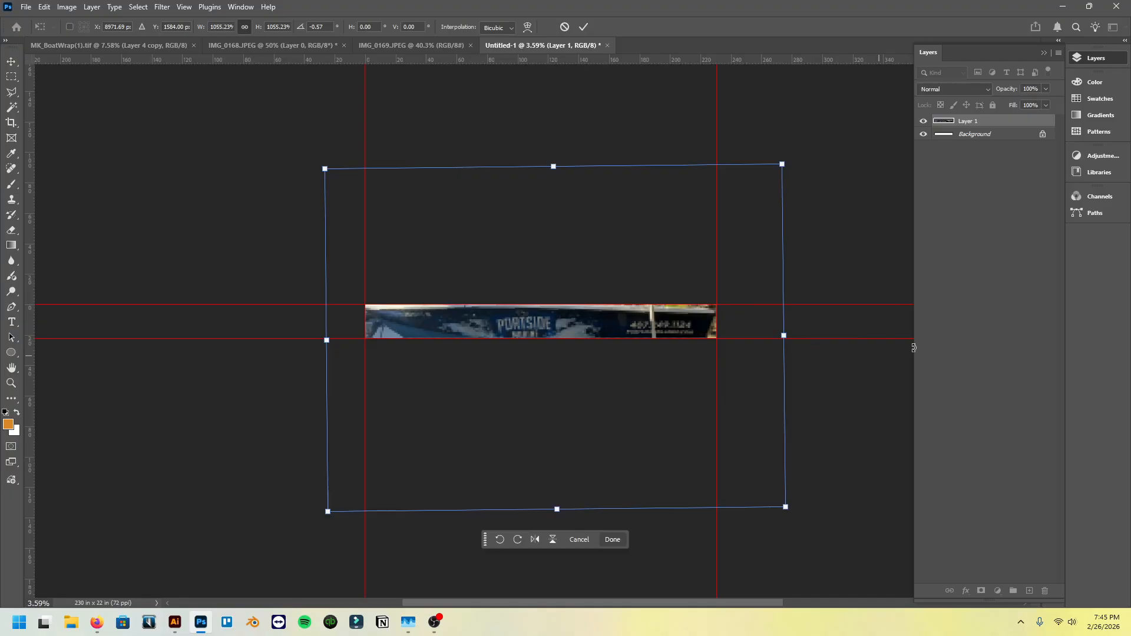
# - Nudge the boat photo upward until the hull fills the height between the guides, and commit the transform
pyautogui.press('Right')
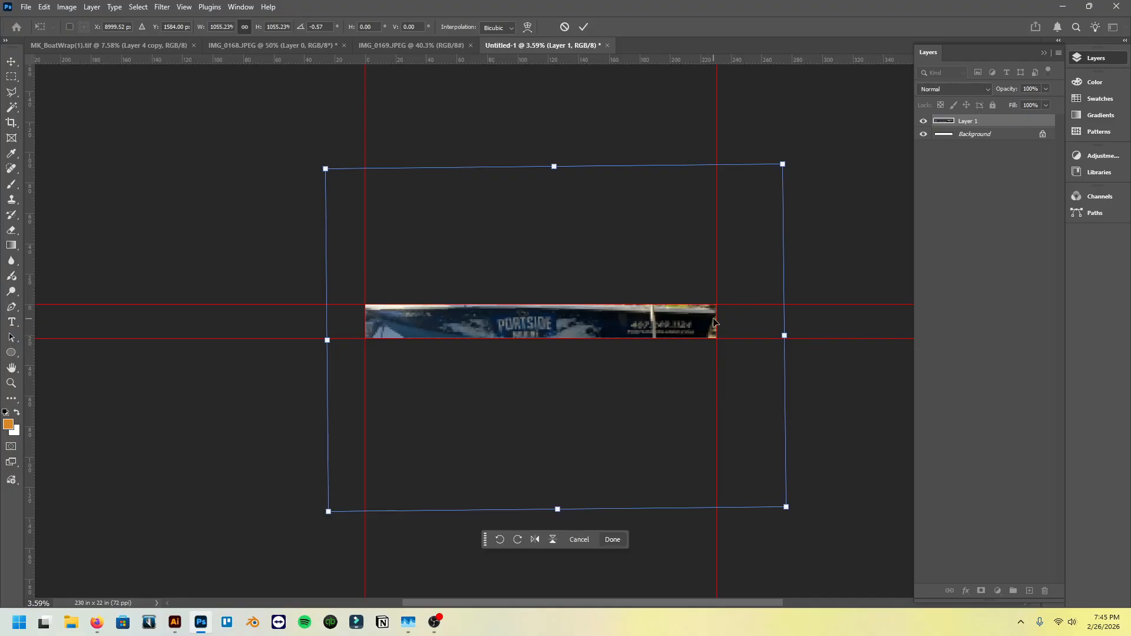
pyautogui.press('Down')
pyautogui.press('Up')
pyautogui.press('Up')
pyautogui.press('Up')
pyautogui.press('Up')
pyautogui.press('Up')
pyautogui.press('Up')
pyautogui.press('Up')
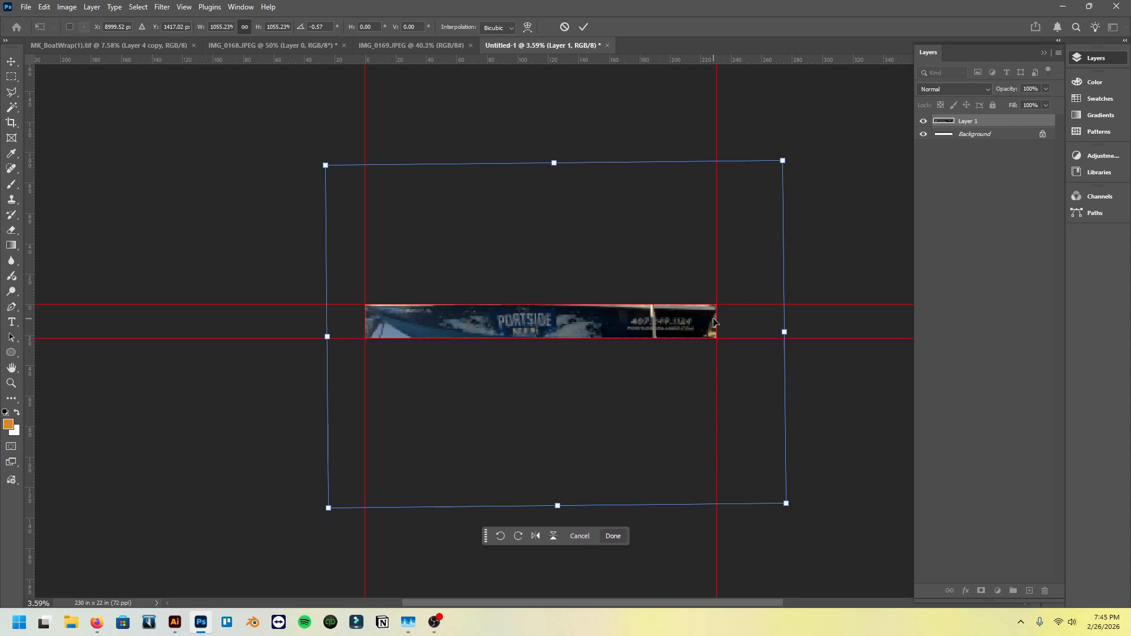
pyautogui.press('Up')
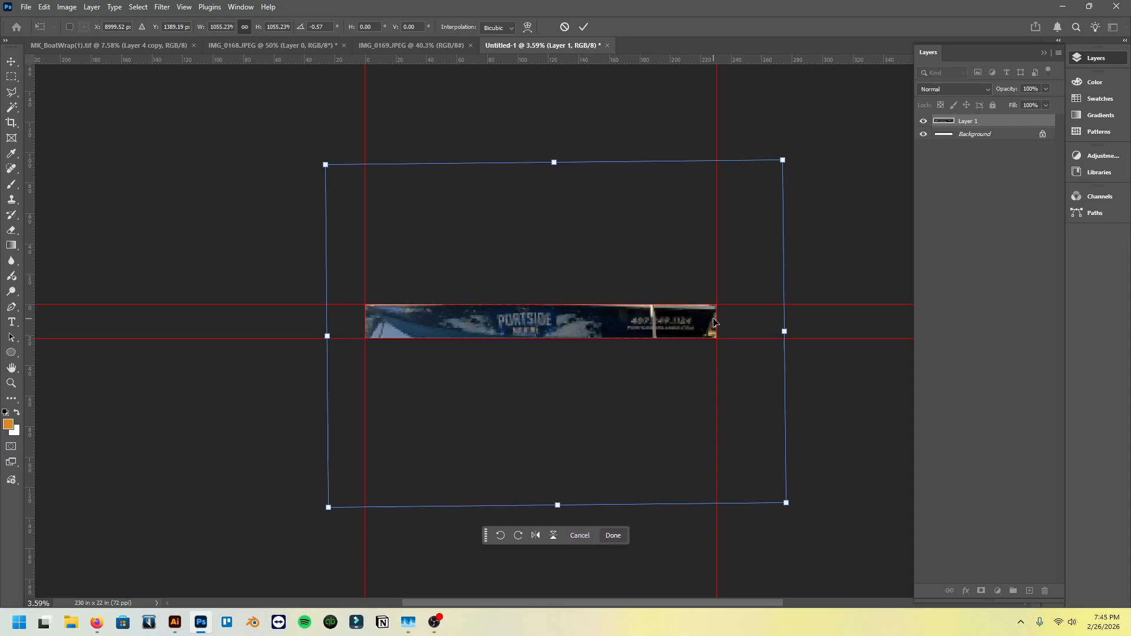
pyautogui.click(11, 61)
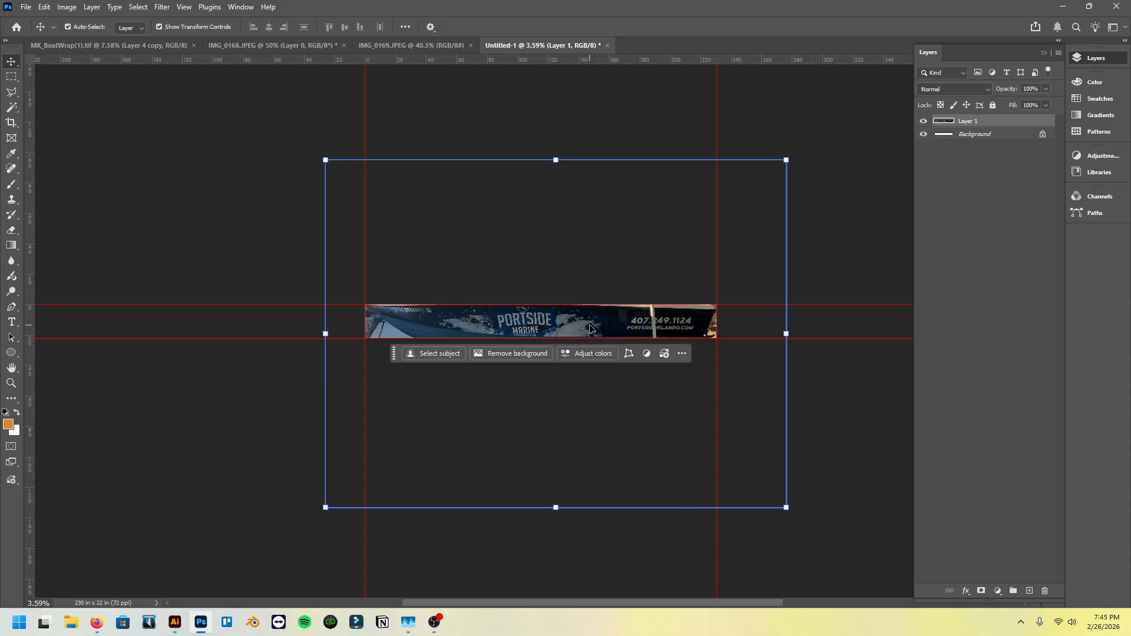
# - Expand the canvas with the Crop tool to about 320.6 x 134.7 inches so the whole boat shows around the hull guides
pyautogui.scroll(2, 591, 329)
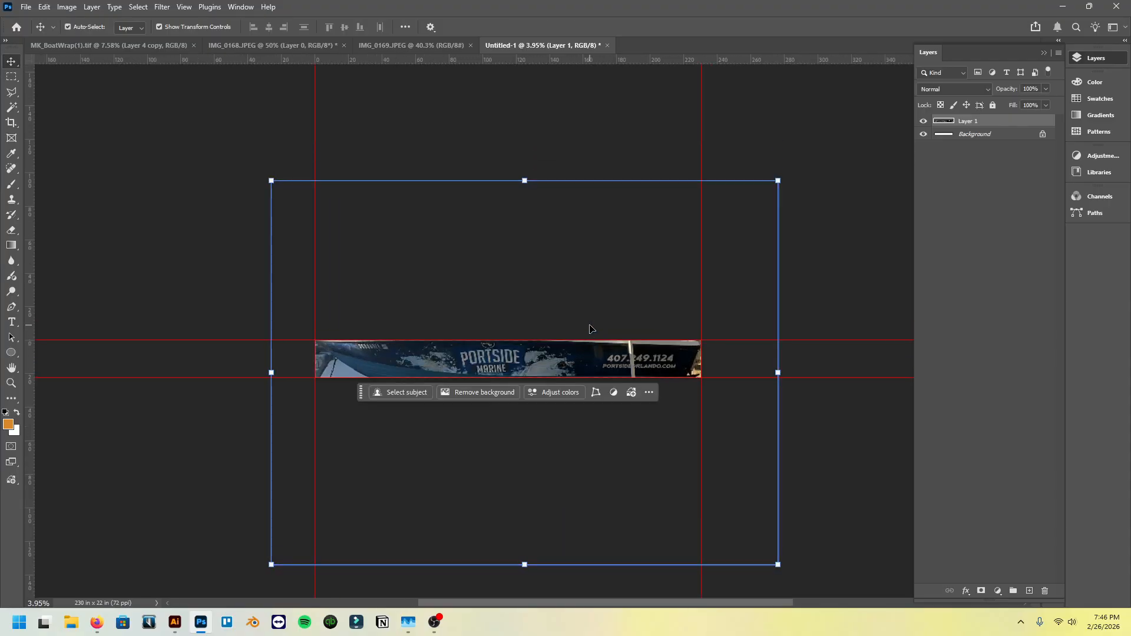
pyautogui.press('c')
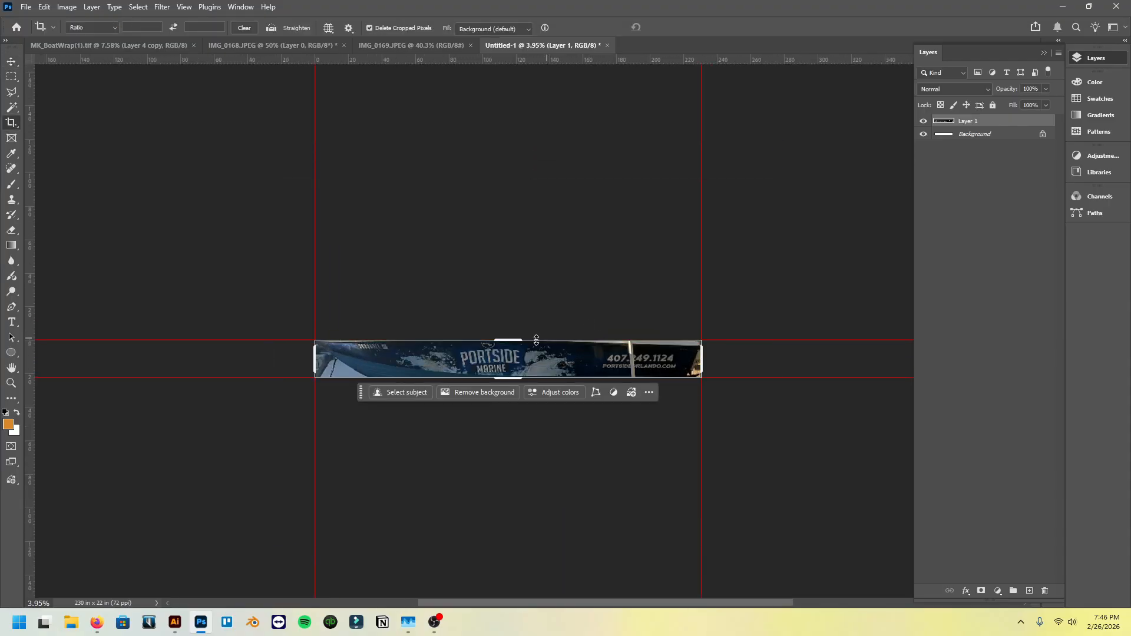
pyautogui.moveTo(510, 339); pyautogui.dragTo(518, 278)
pyautogui.moveTo(314, 365); pyautogui.dragTo(284, 366)
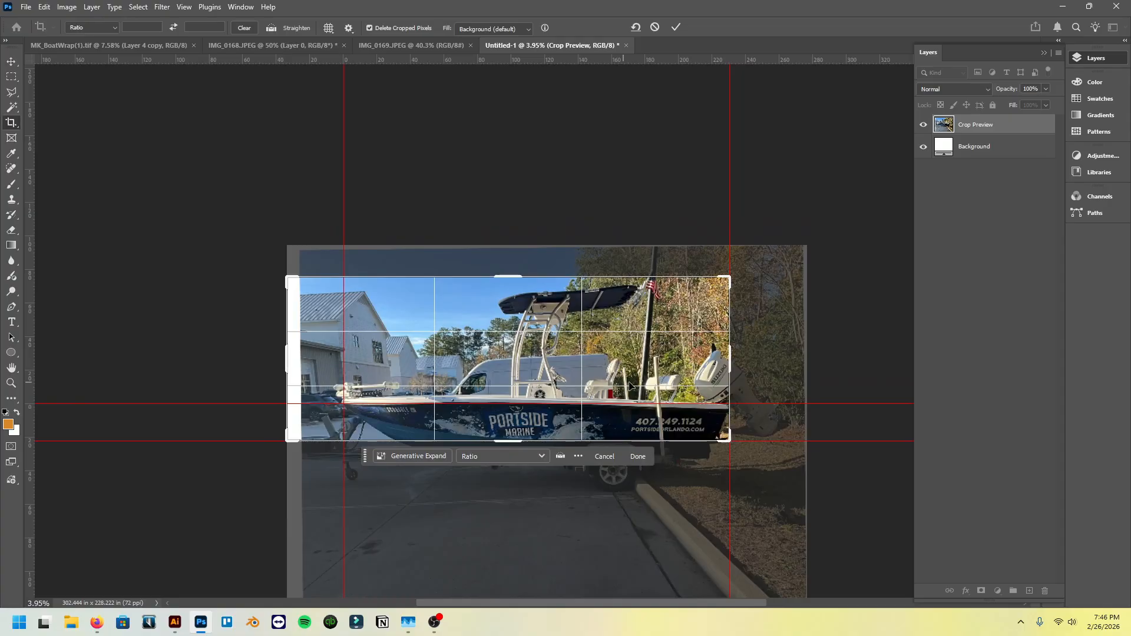
pyautogui.moveTo(728, 368); pyautogui.dragTo(778, 364)
pyautogui.moveTo(514, 442); pyautogui.dragTo(514, 471)
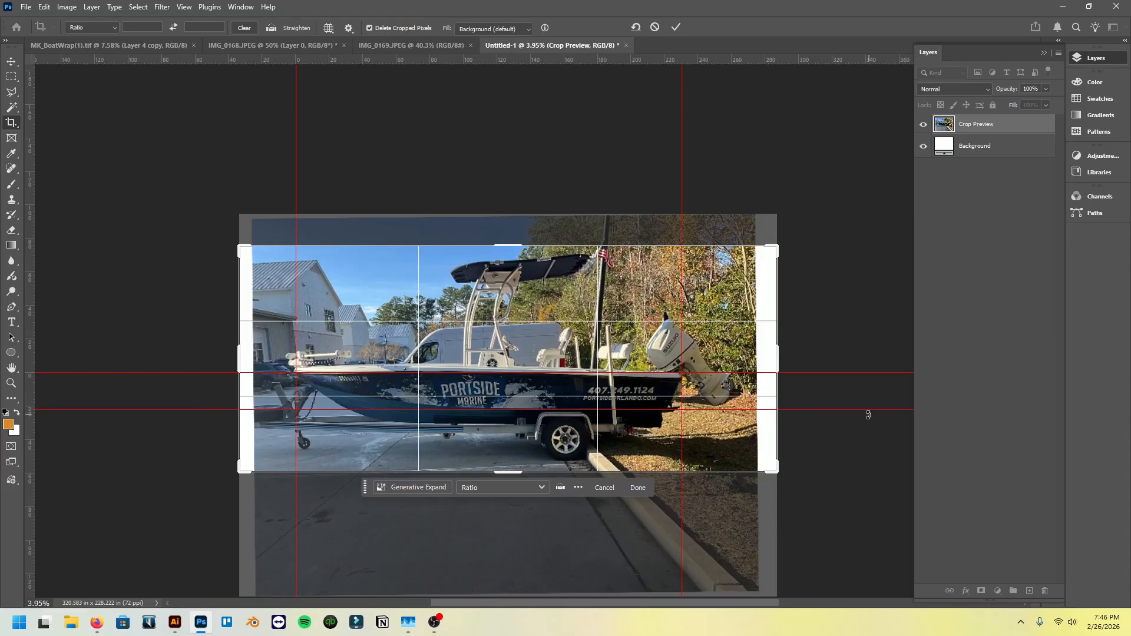
pyautogui.press('v')
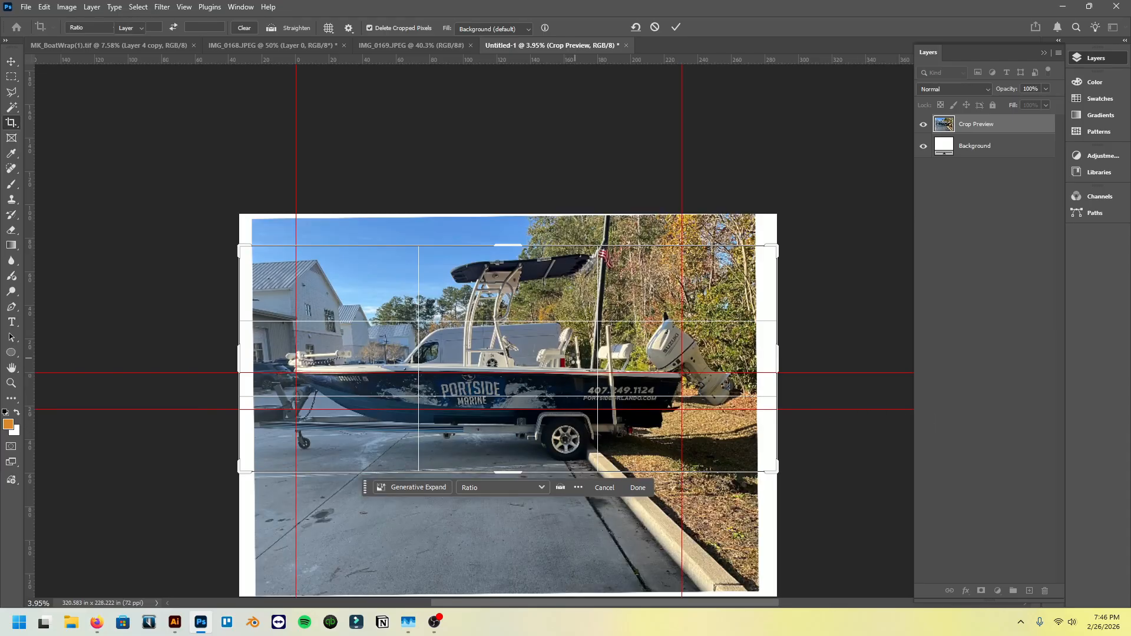
pyautogui.click(11, 77)
pyautogui.hotkey('ctrl', '0')
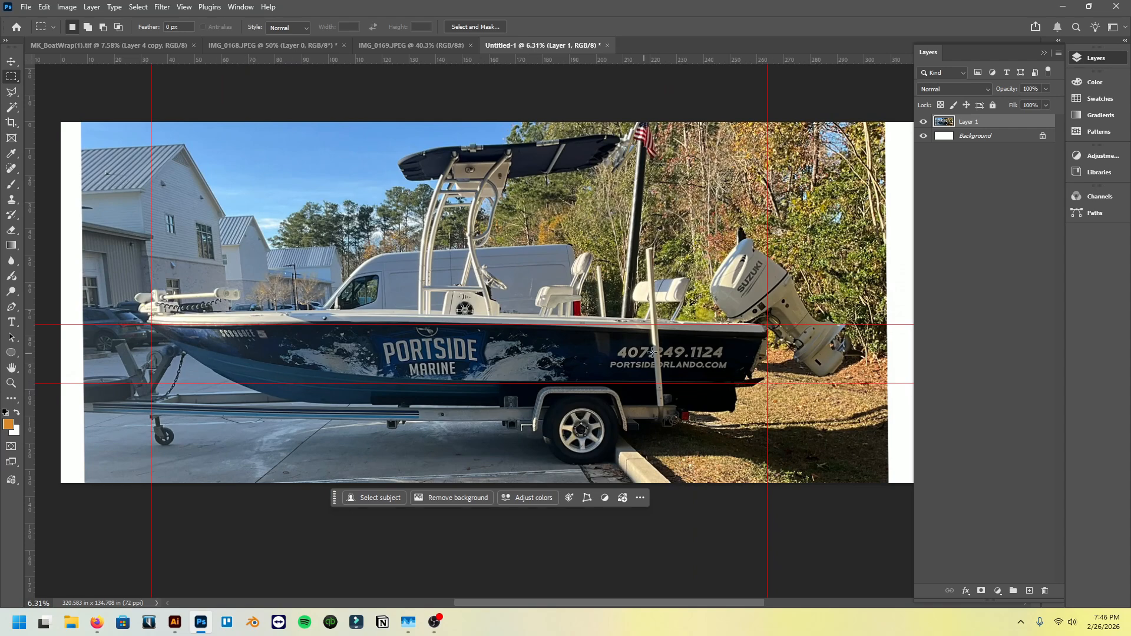
pyautogui.hscroll(-2, 317, 354)
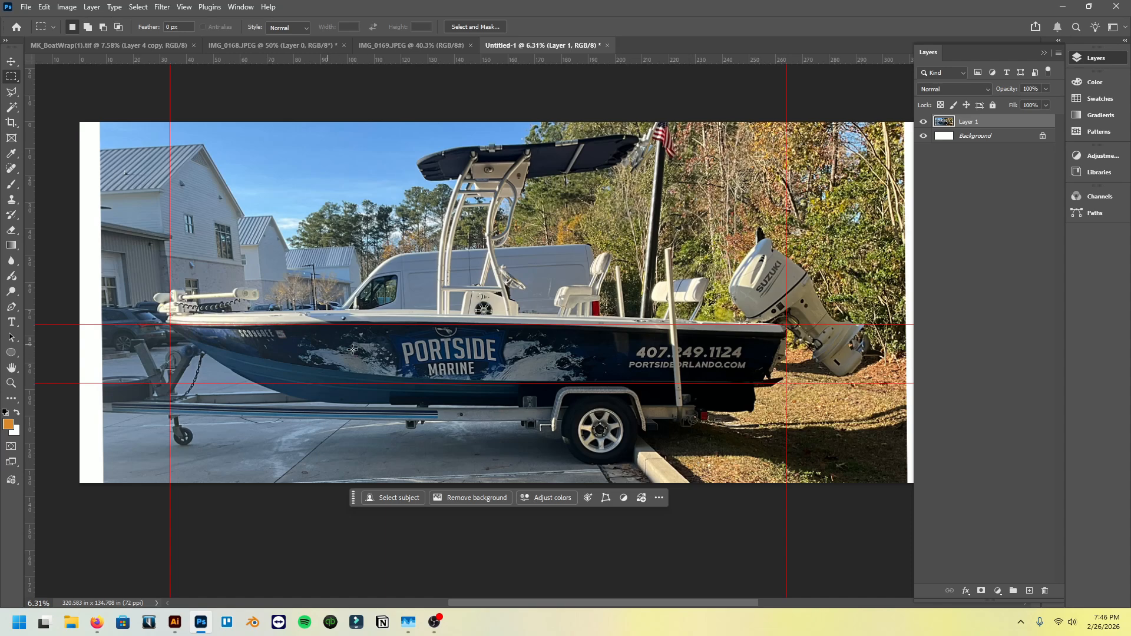
pyautogui.hscroll(-1, 436, 409)
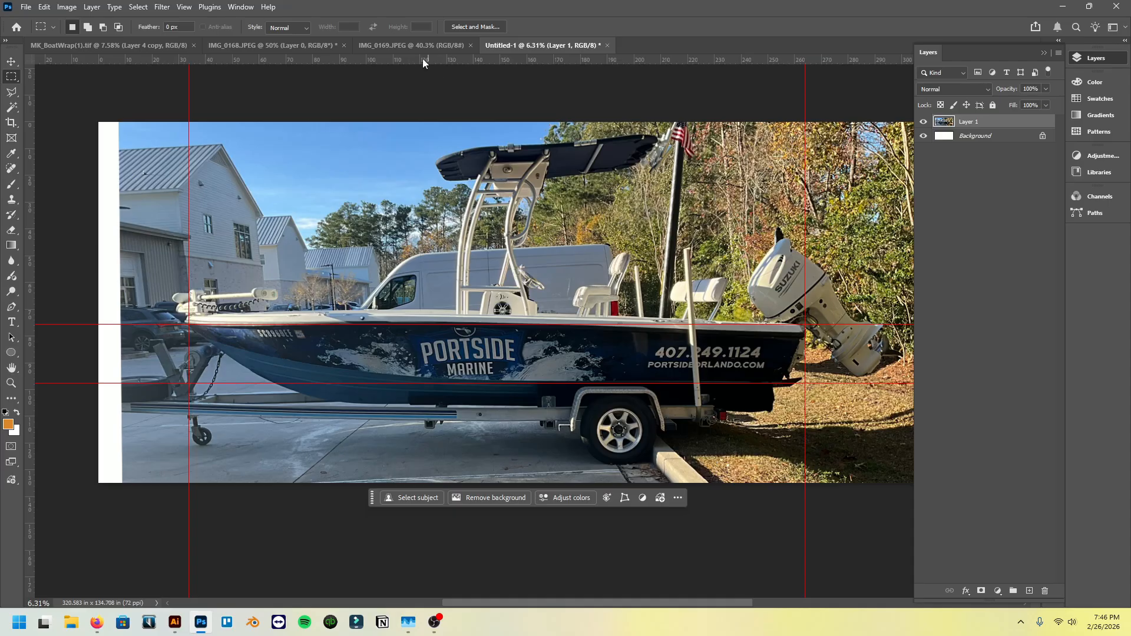
# - Close the unmarked IMG_0168.JPEG photo without saving its changes
pyautogui.click(395, 45)
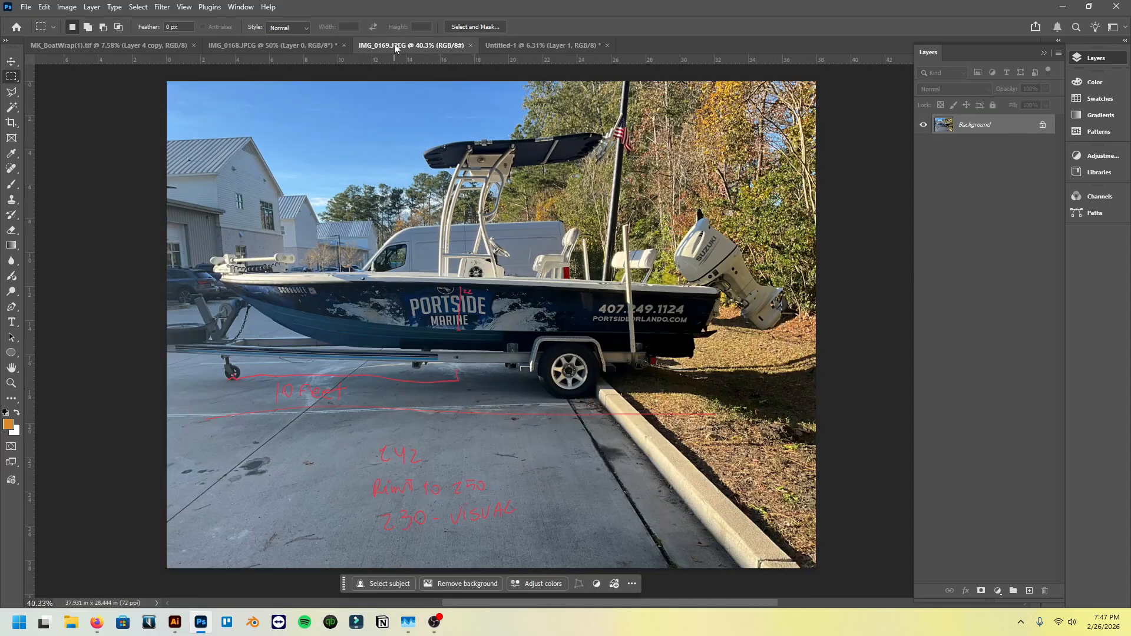
pyautogui.click(322, 44)
pyautogui.click(343, 46)
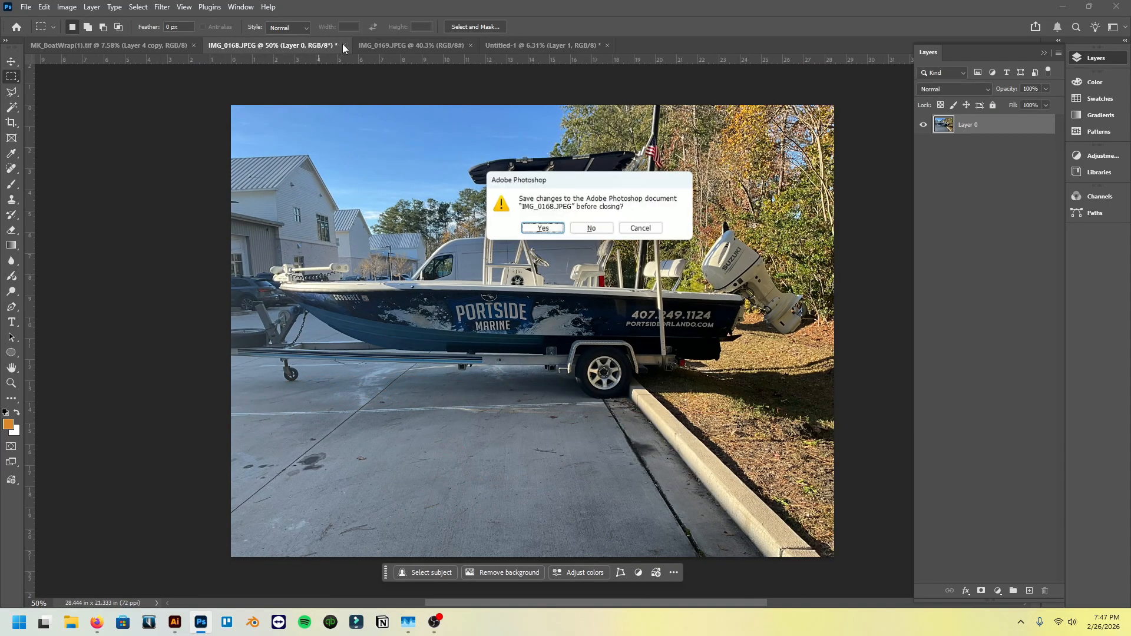
pyautogui.click(592, 230)
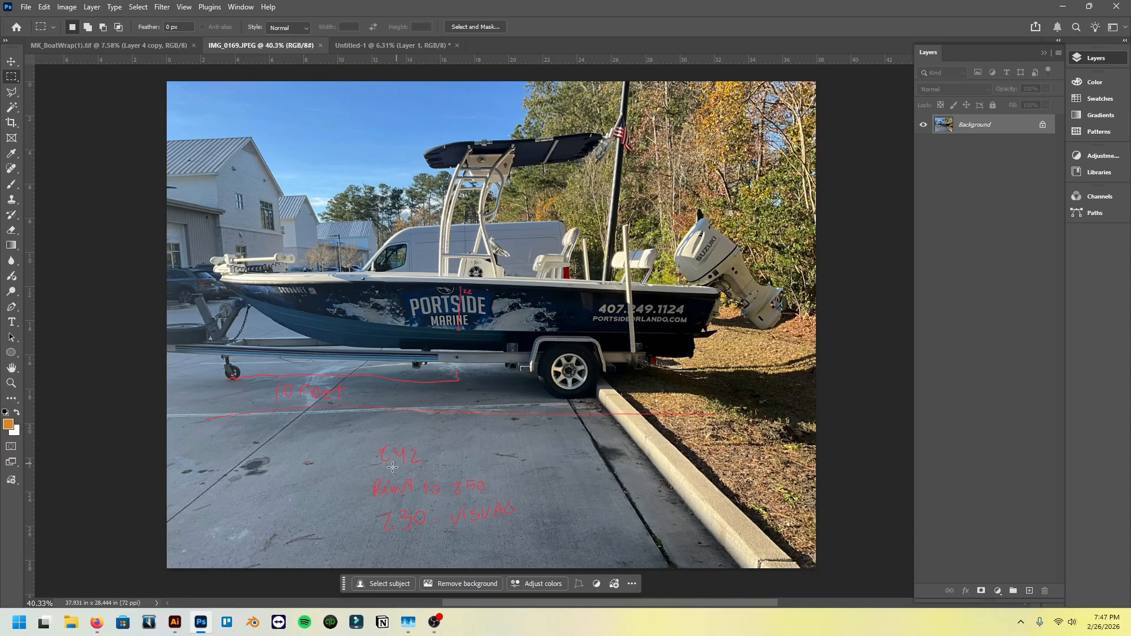
# - Review the handwritten measurements on IMG_0169, and check the hull area between the template's guides with a temporary rectangular selection
pyautogui.scroll(1, 431, 503)
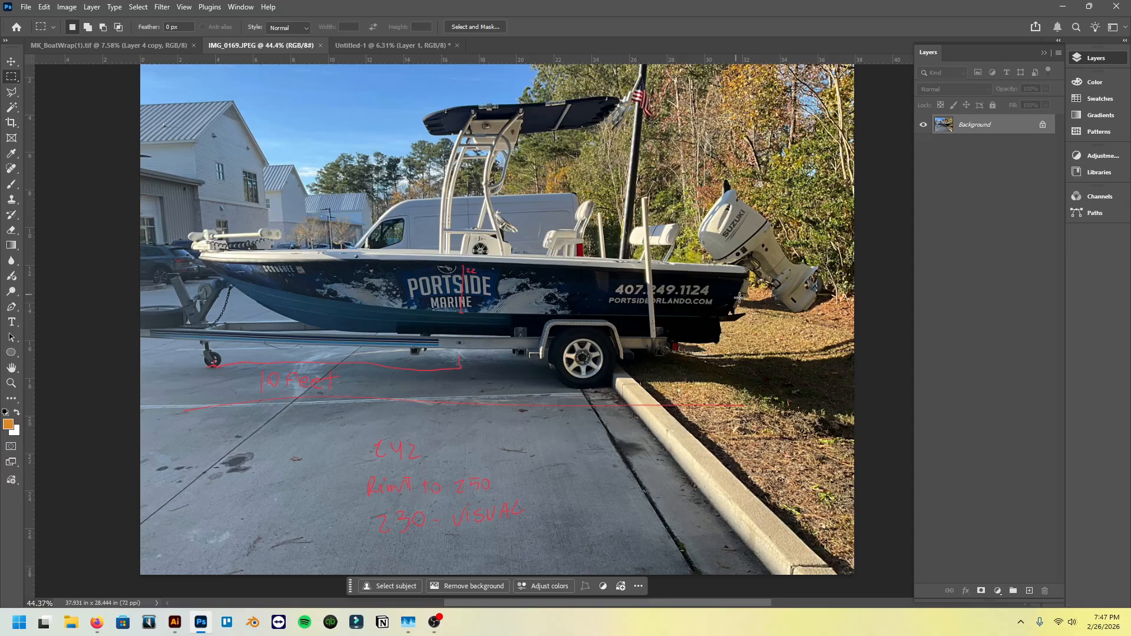
pyautogui.scroll(1, 511, 398)
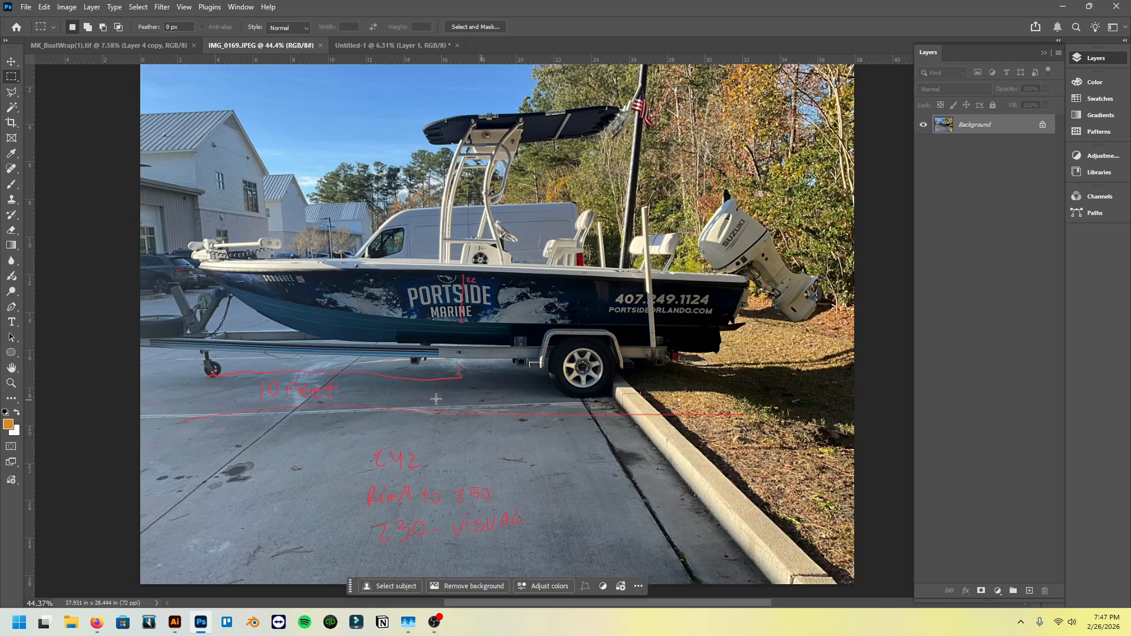
pyautogui.hscroll(-3, 436, 399)
pyautogui.scroll(1, 413, 236)
pyautogui.click(401, 45)
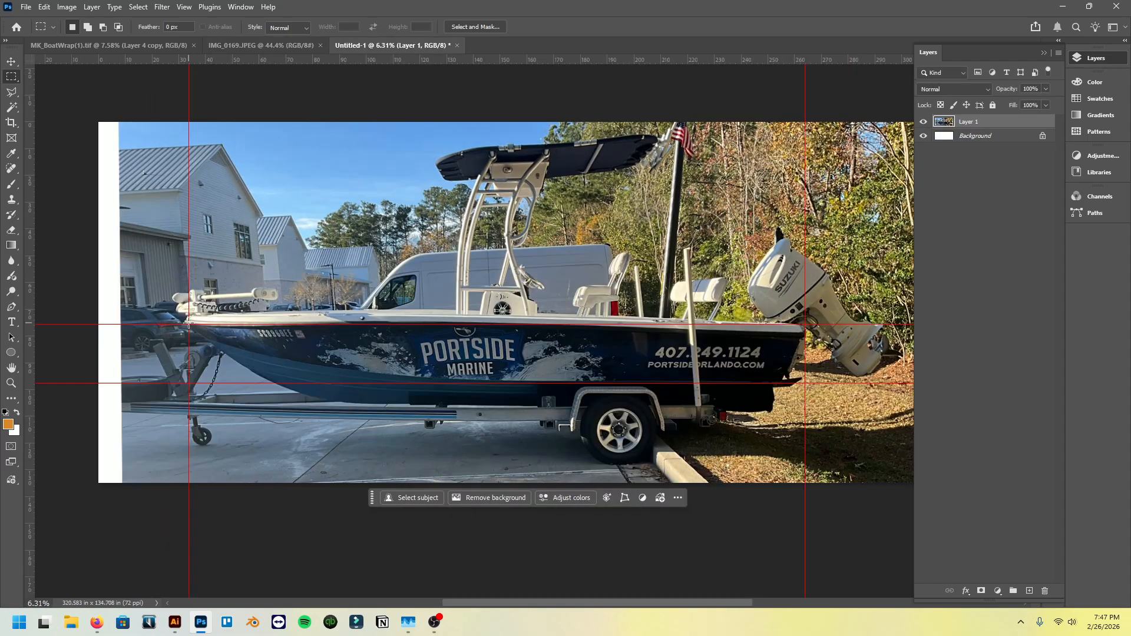
pyautogui.moveTo(189, 324); pyautogui.dragTo(806, 380)
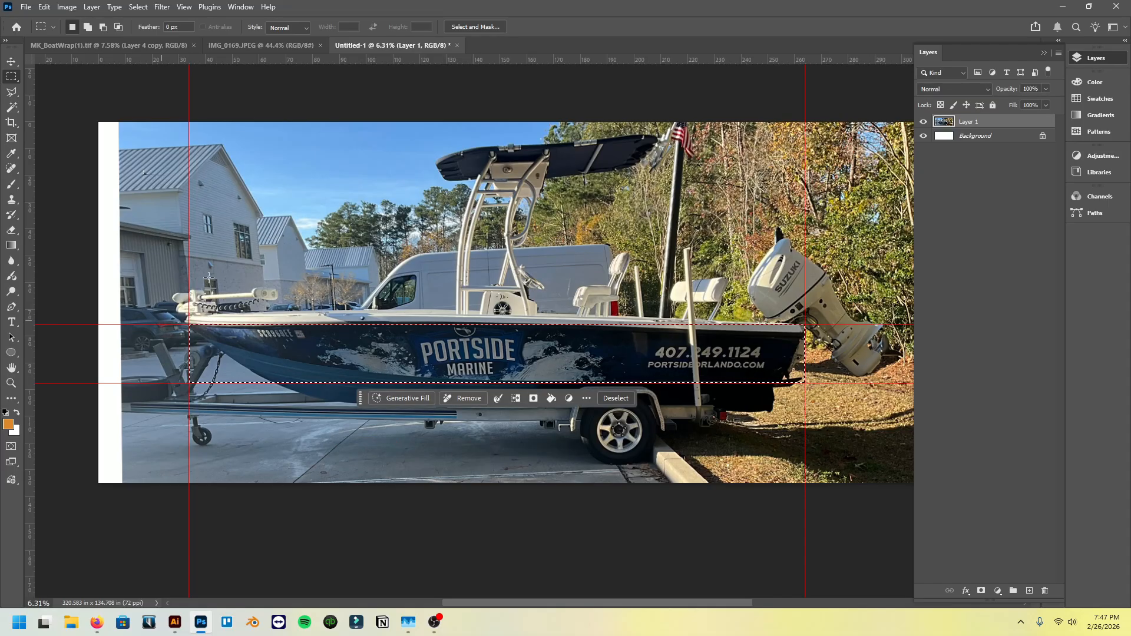
pyautogui.hotkey('ctrl', 'd')
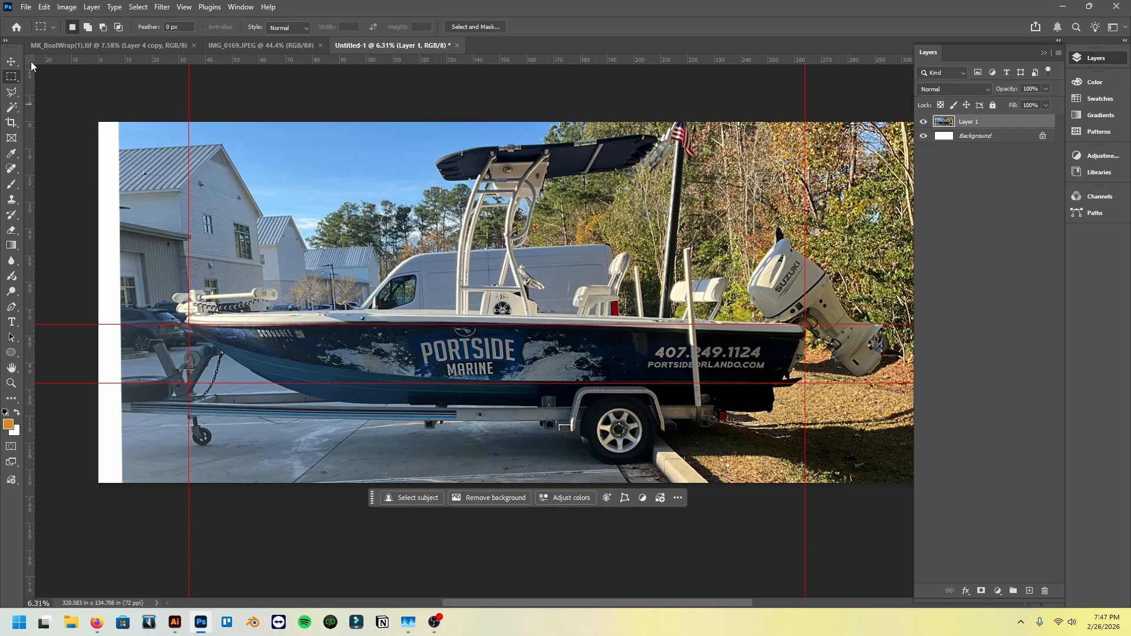
# - Zero the rulers at each end of the hull and add vertical guides about 10 inches beyond the bow and stern guides
pyautogui.moveTo(30, 61); pyautogui.dragTo(189, 324)
pyautogui.moveTo(34, 61); pyautogui.dragTo(188, 324)
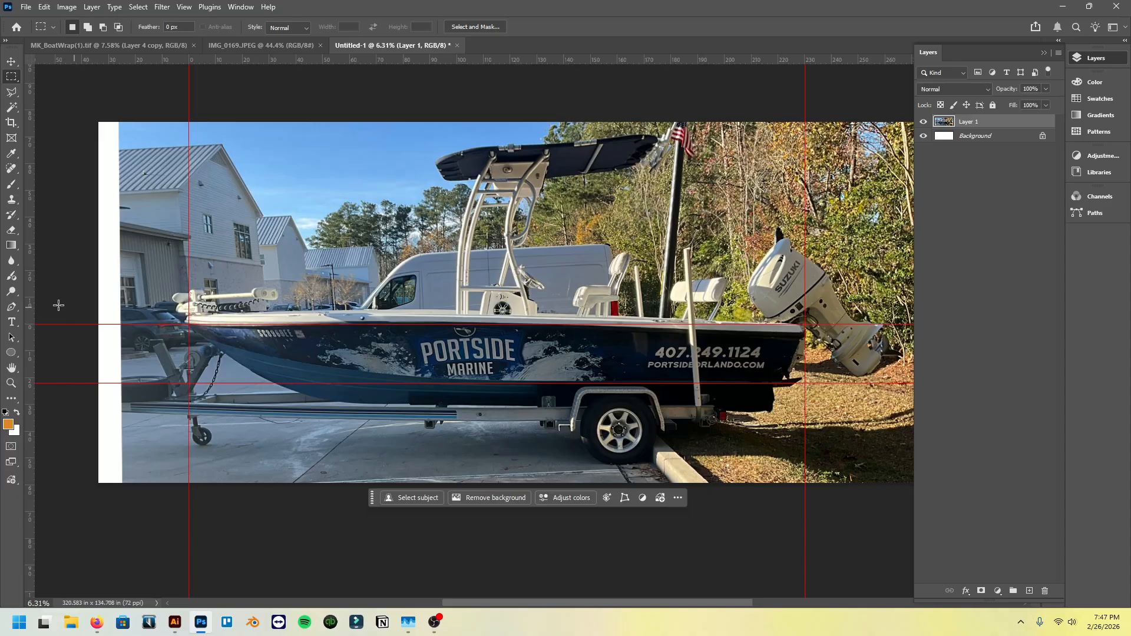
pyautogui.moveTo(29, 319); pyautogui.dragTo(164, 322)
pyautogui.moveTo(30, 59); pyautogui.dragTo(808, 323)
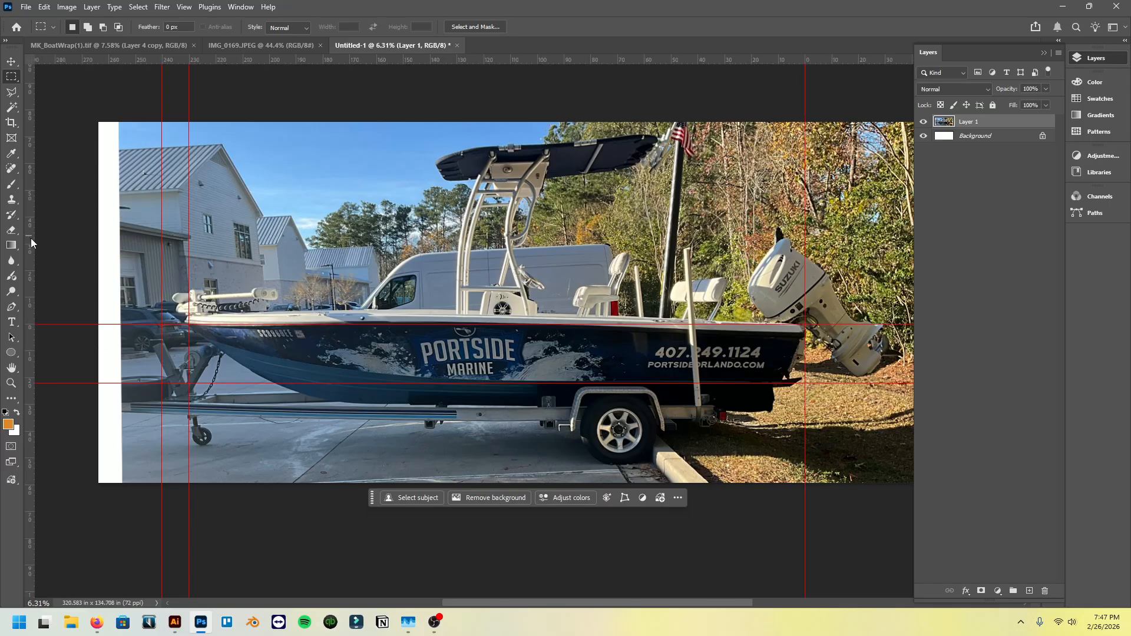
pyautogui.moveTo(31, 238); pyautogui.dragTo(834, 342)
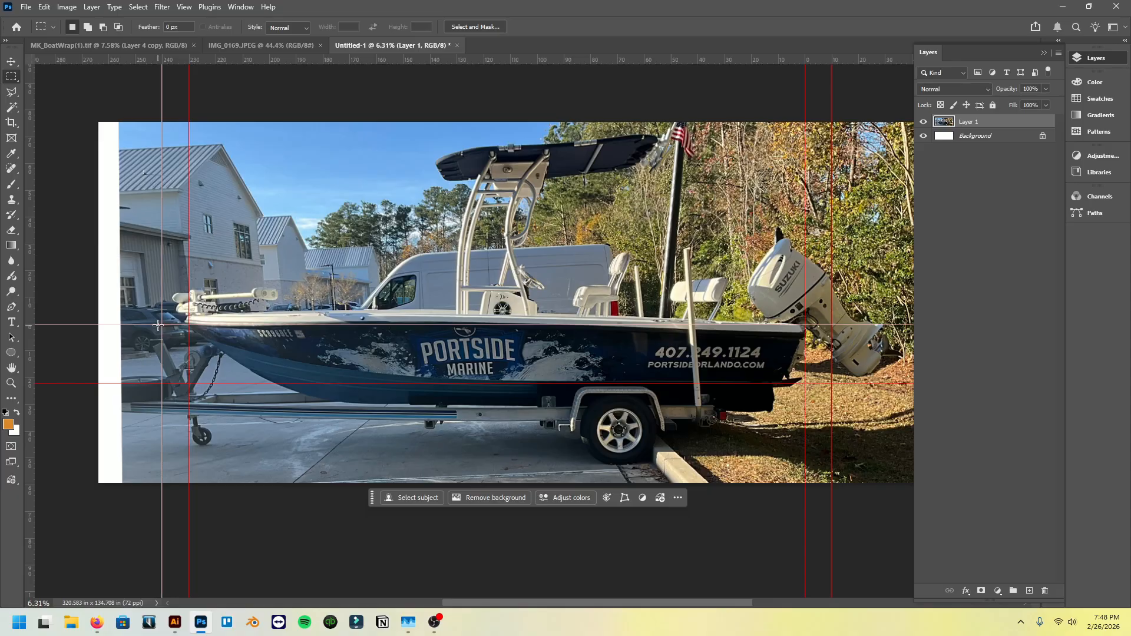
# - Add a second pair of vertical guides about 6 inches outside the bow and stern margin guides, measuring from each margin guide
pyautogui.moveTo(158, 325); pyautogui.dragTo(158, 325)
pyautogui.moveTo(29, 321); pyautogui.dragTo(150, 325)
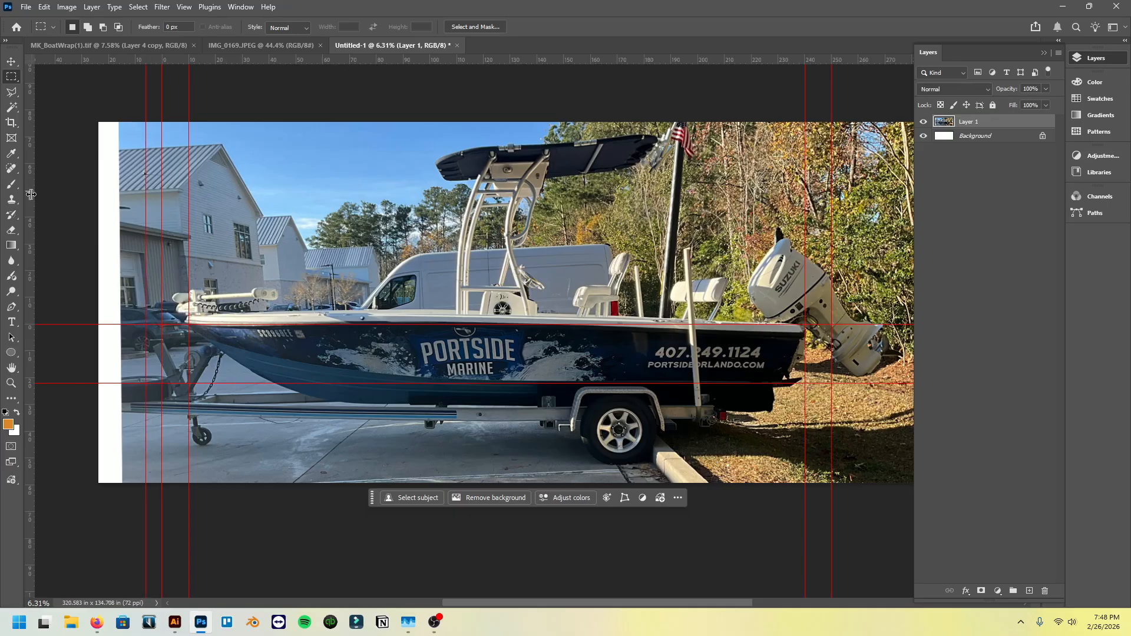
pyautogui.moveTo(31, 195); pyautogui.dragTo(30, 161)
pyautogui.moveTo(30, 60); pyautogui.dragTo(832, 324)
pyautogui.moveTo(28, 234); pyautogui.dragTo(850, 326)
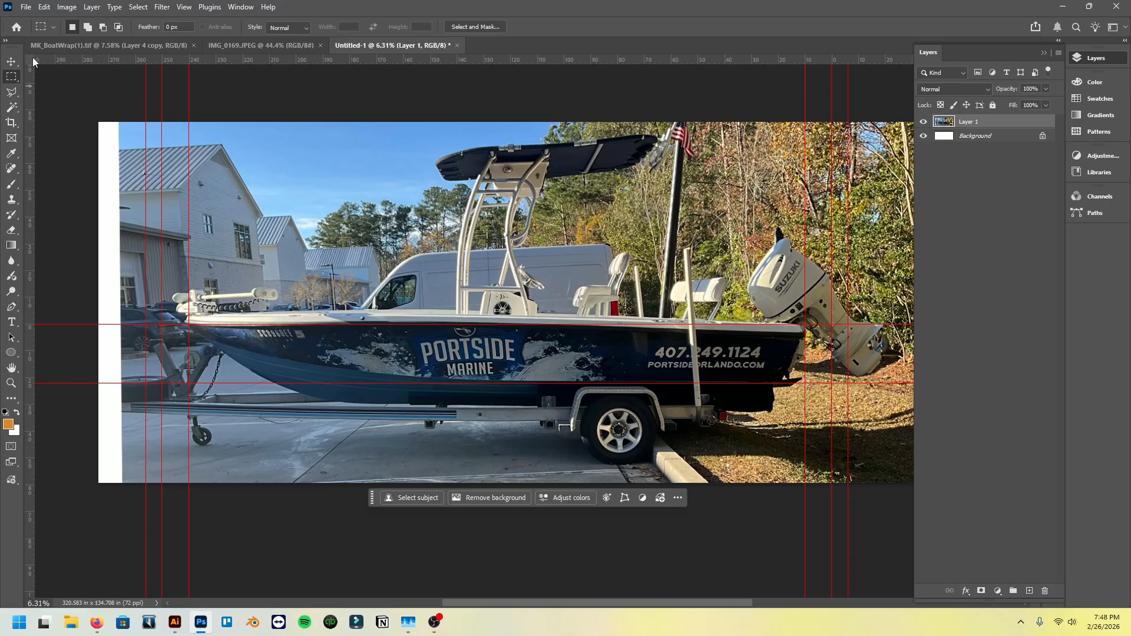
# - Add horizontal guides about 2 inches above the hull's upper guide and 2 inches below its lower guide, zeroing the rulers for each
pyautogui.moveTo(33, 58); pyautogui.dragTo(188, 327)
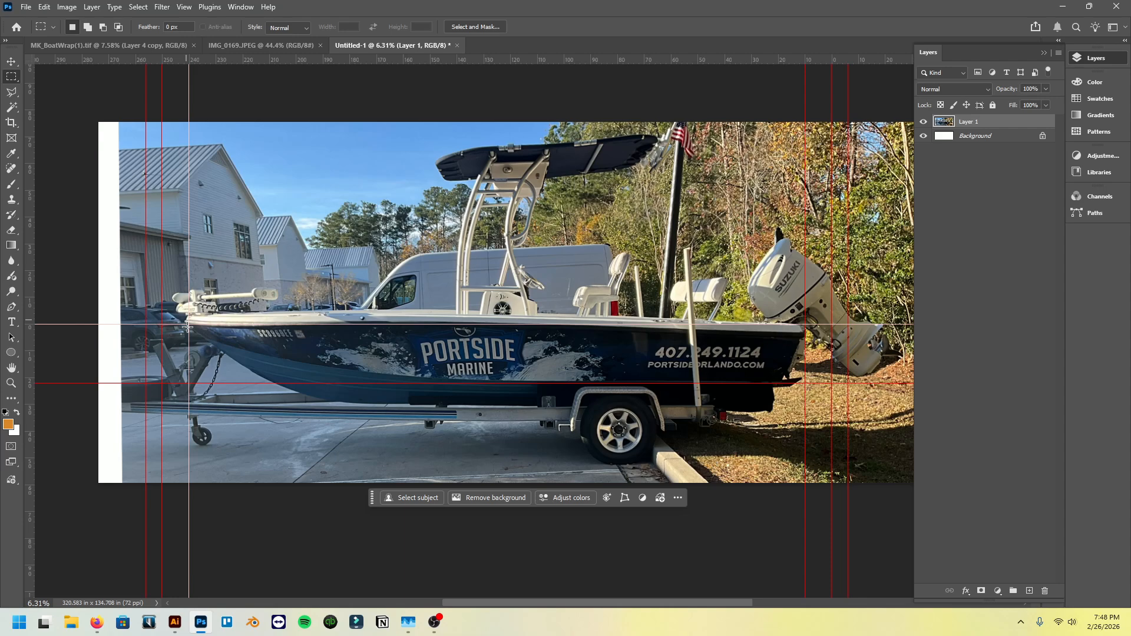
pyautogui.moveTo(188, 327); pyautogui.dragTo(188, 326)
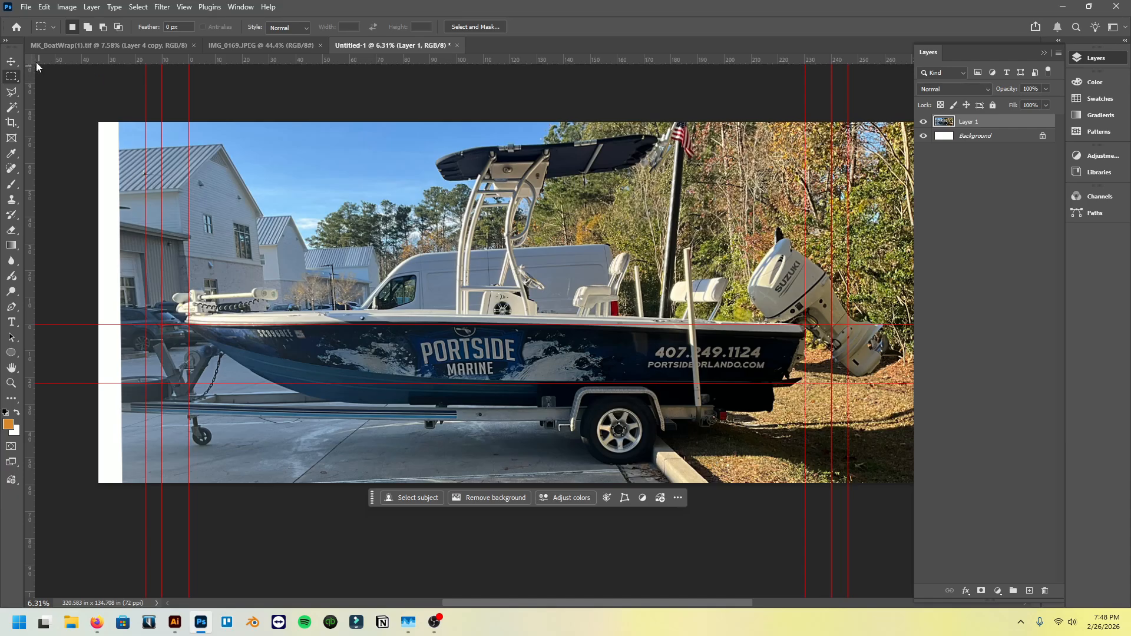
pyautogui.moveTo(35, 61); pyautogui.dragTo(189, 320)
pyautogui.moveTo(243, 60); pyautogui.dragTo(259, 321)
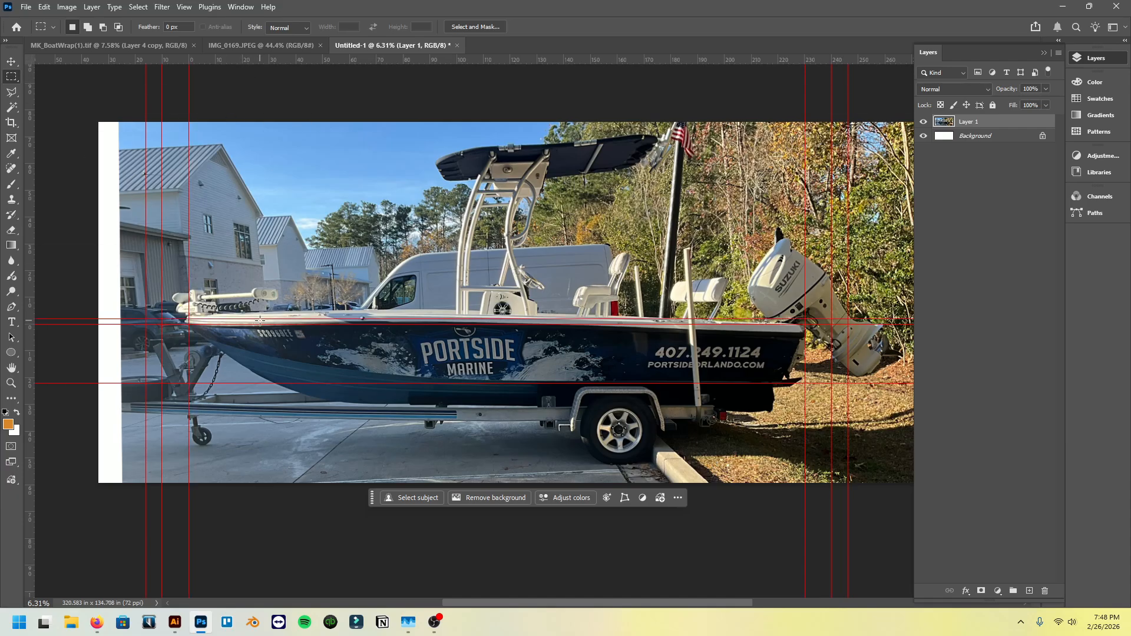
pyautogui.moveTo(28, 60); pyautogui.dragTo(185, 384)
pyautogui.moveTo(226, 60); pyautogui.dragTo(230, 388)
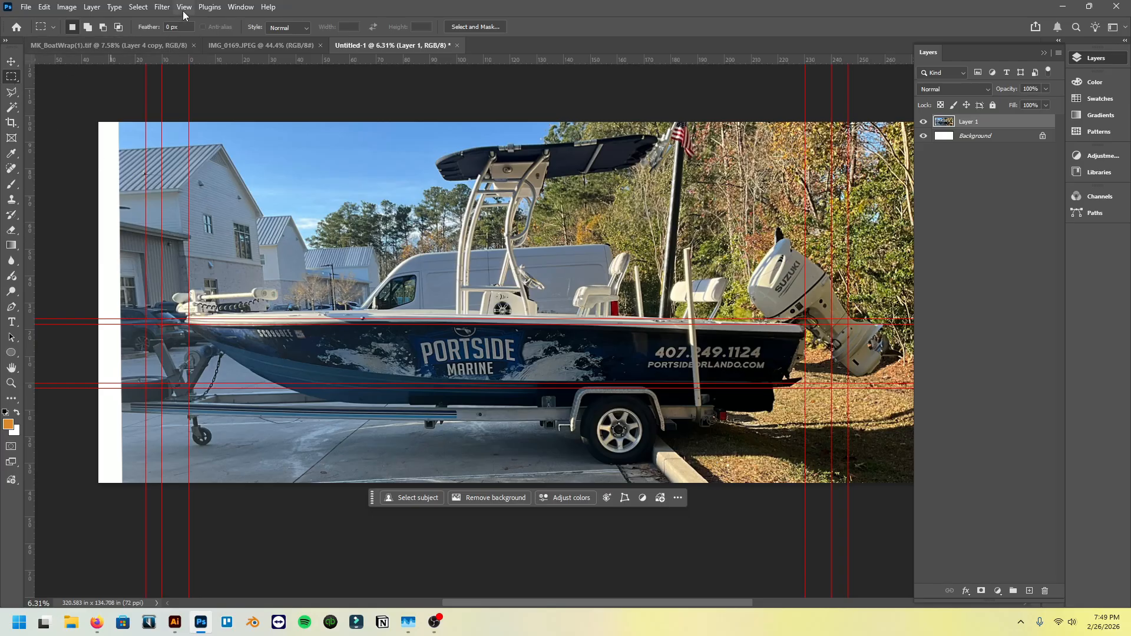
# - Rename the boat photo layer as OG and duplicate it
pyautogui.doubleClick(978, 122)
pyautogui.write('OG')
pyautogui.press('Return')
pyautogui.moveTo(1022, 124); pyautogui.dragTo(1031, 591)
# - Rename the duplicated photo layer as Multiply
pyautogui.doubleClick(972, 121)
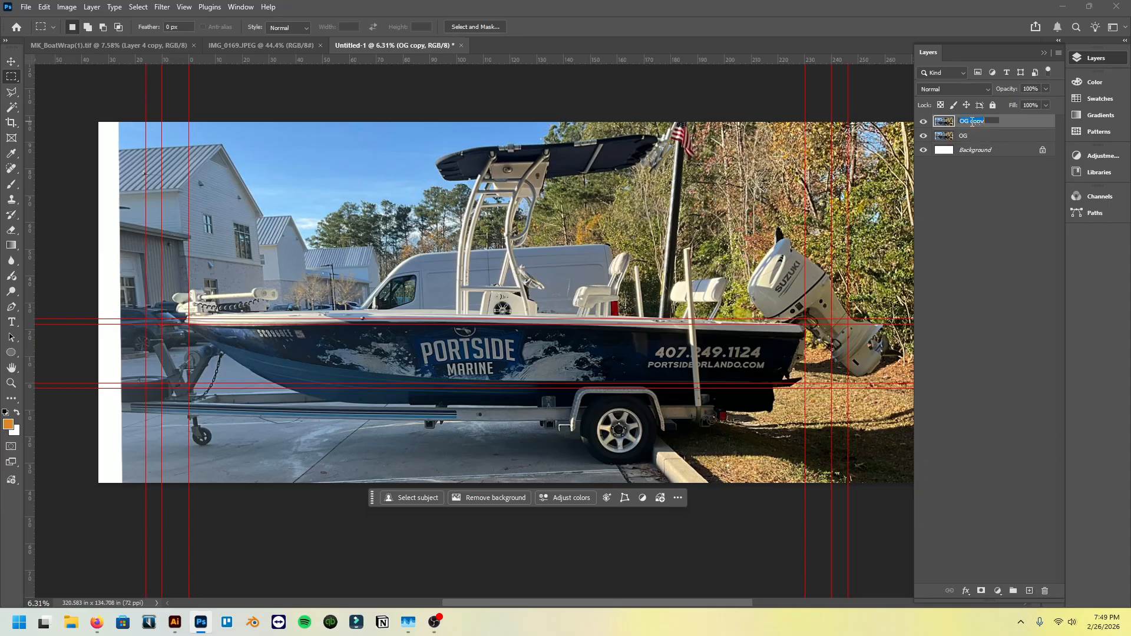
pyautogui.write('Multiply')
pyautogui.press('Return')
# - Unlock the white background layer and delete it
pyautogui.keyDown('alt'); pyautogui.scroll(5, 466, 283); pyautogui.keyUp('alt')
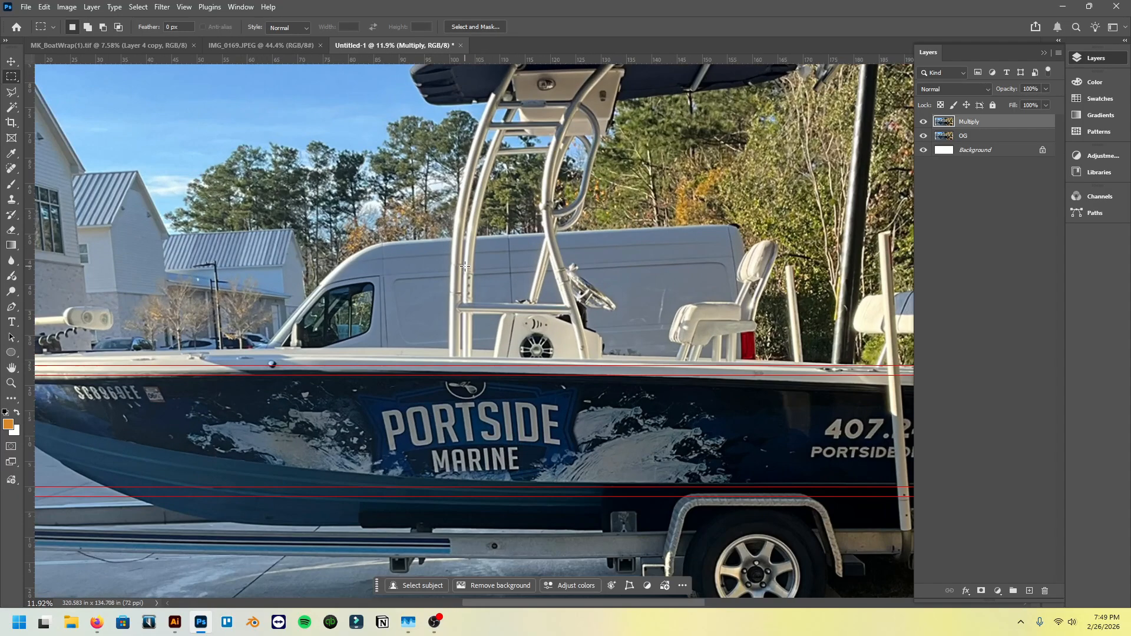
pyautogui.keyDown('alt'); pyautogui.scroll(-4, 740, 213); pyautogui.keyUp('alt')
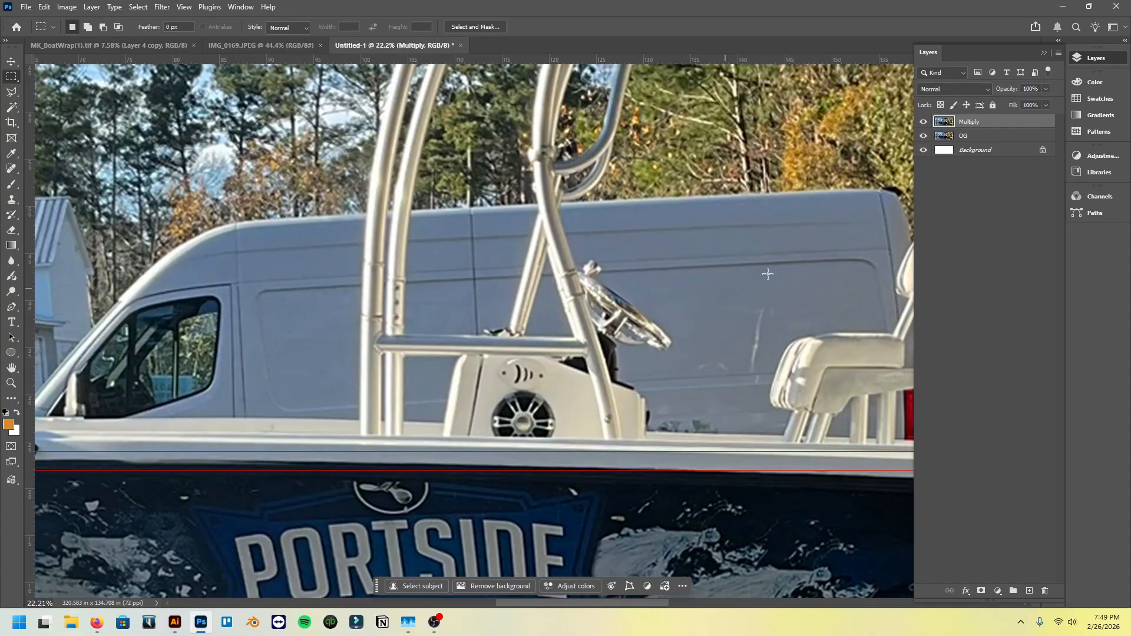
pyautogui.keyDown('alt'); pyautogui.scroll(-4, 650, 321); pyautogui.keyUp('alt')
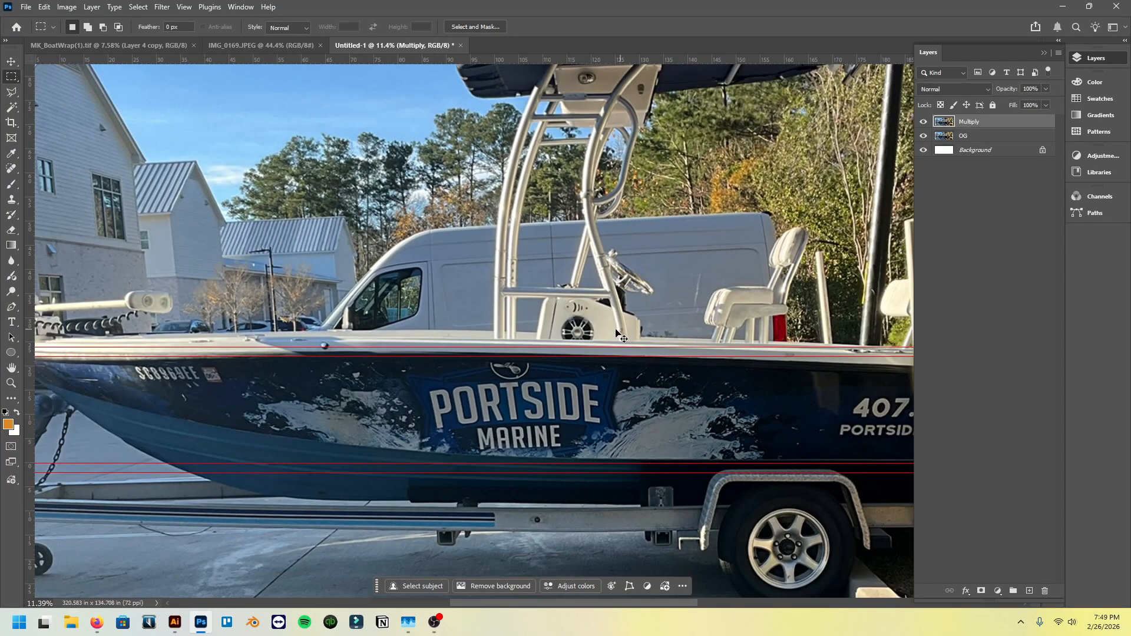
pyautogui.keyDown('alt'); pyautogui.scroll(-2, 553, 282); pyautogui.keyUp('alt')
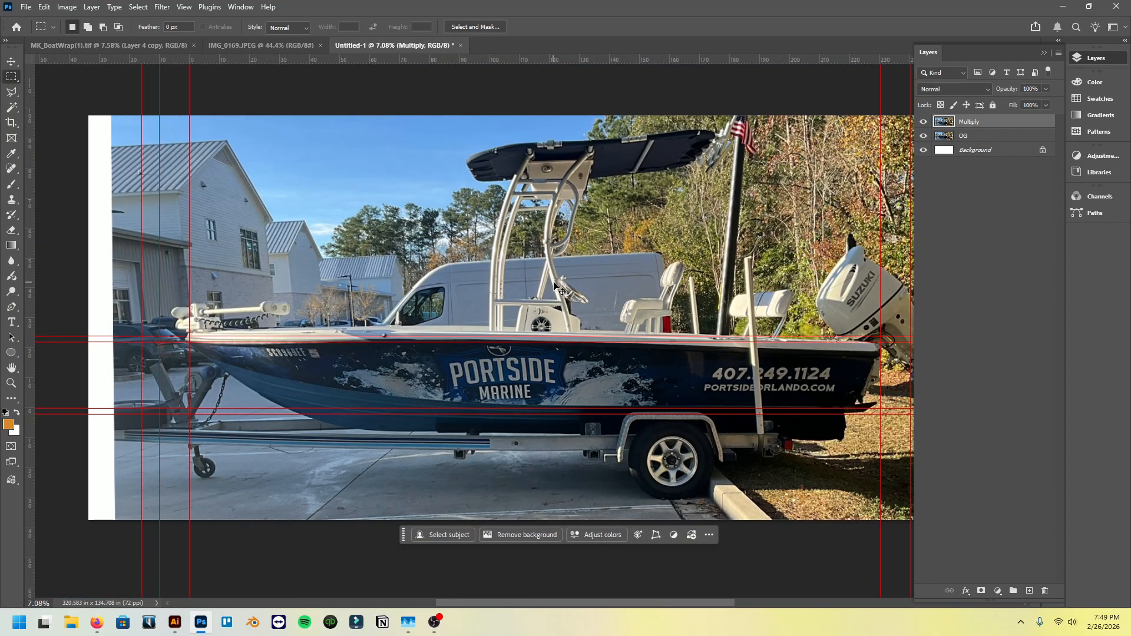
pyautogui.press('v')
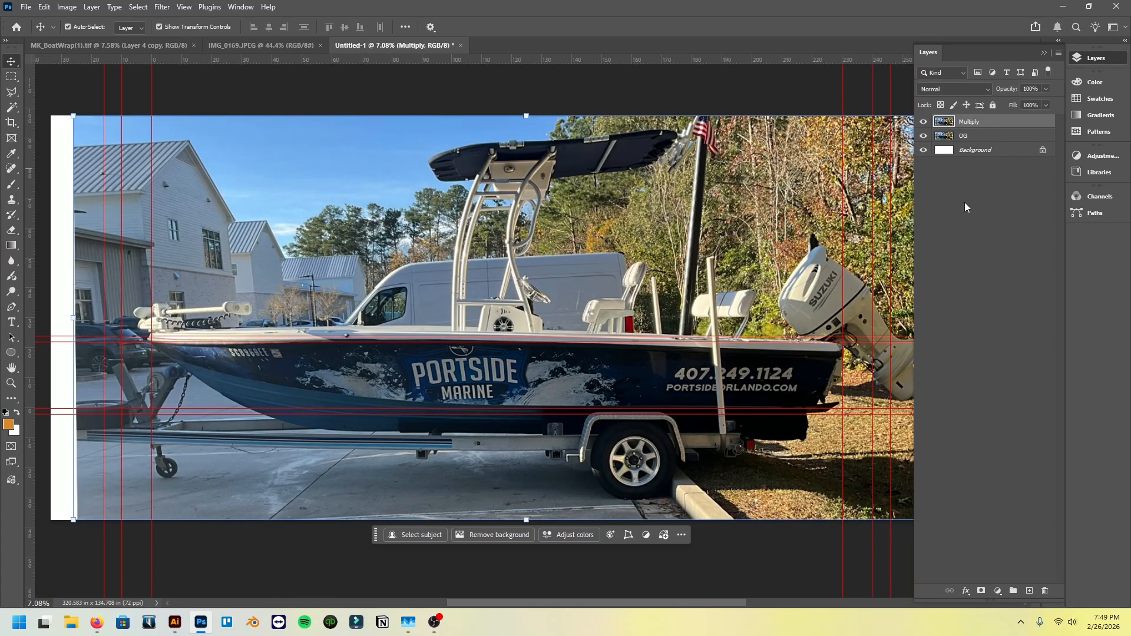
pyautogui.click(1042, 150)
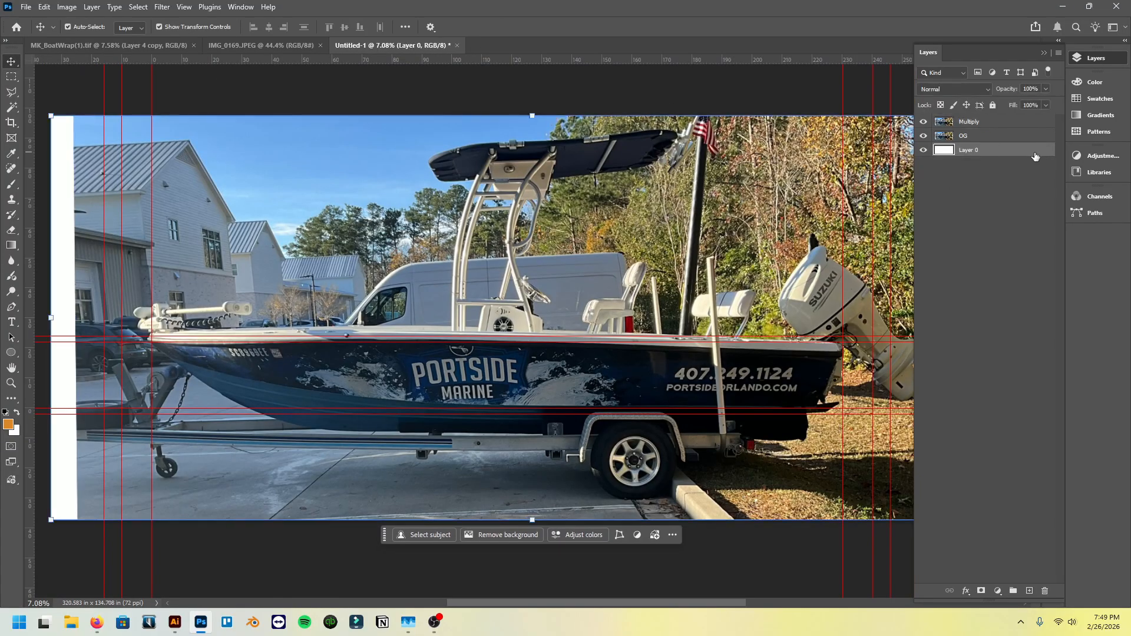
pyautogui.press('Delete')
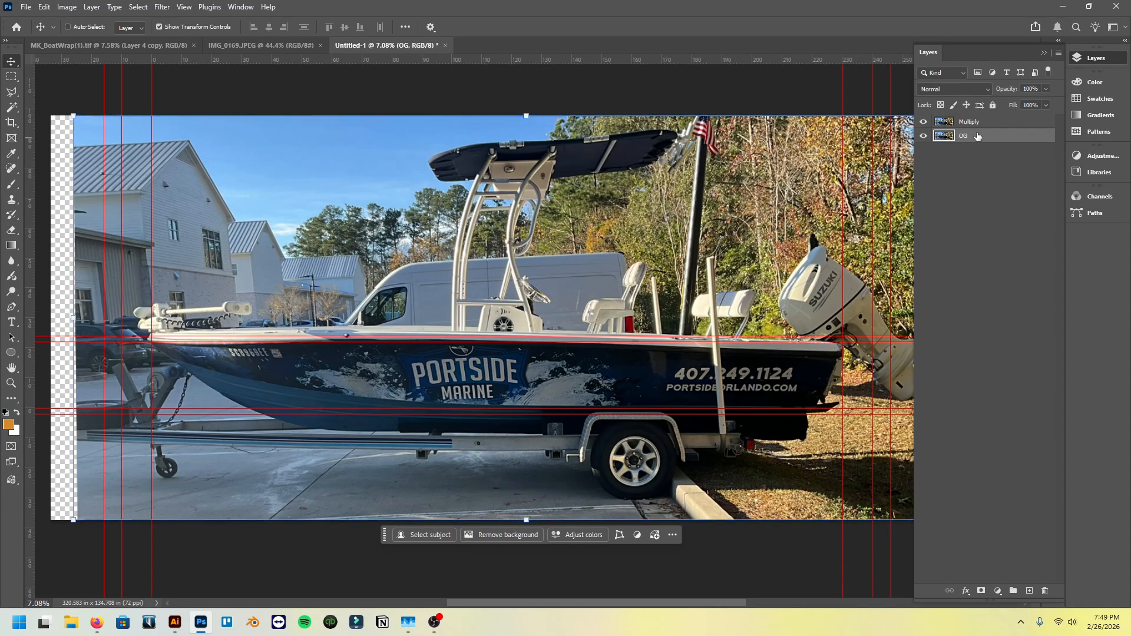
# - Rename the Multiply layer as MASK, and hide the OG layer with MASK selected for editing
pyautogui.click(992, 126)
pyautogui.doubleClick(992, 126)
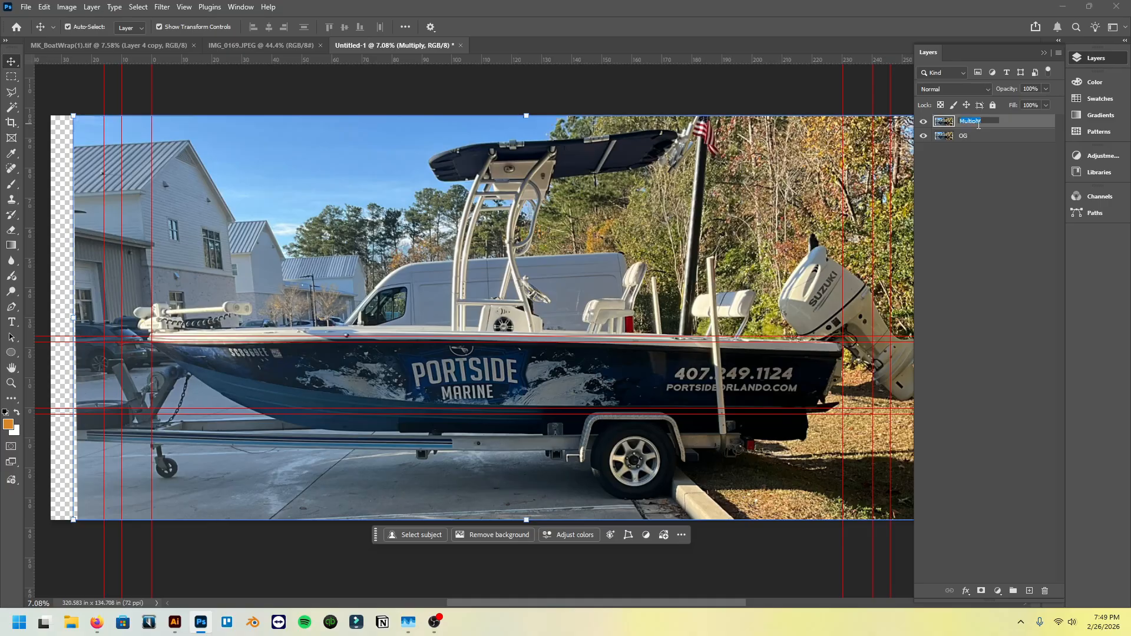
pyautogui.write('MASK')
pyautogui.press('Return')
pyautogui.click(978, 137)
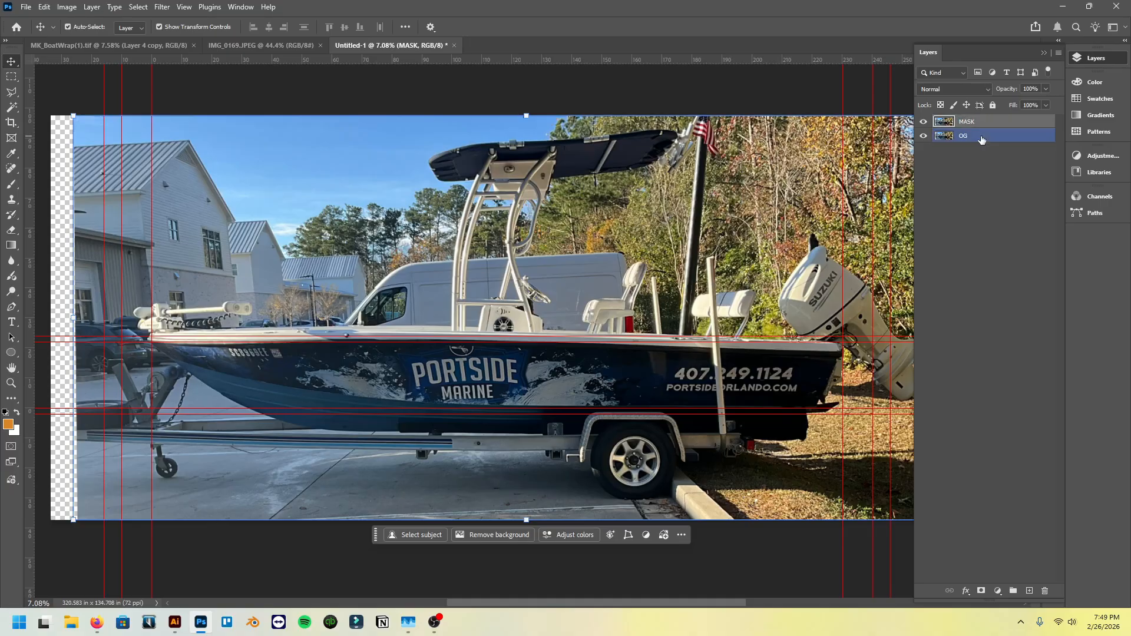
pyautogui.click(924, 136)
pyautogui.click(998, 125)
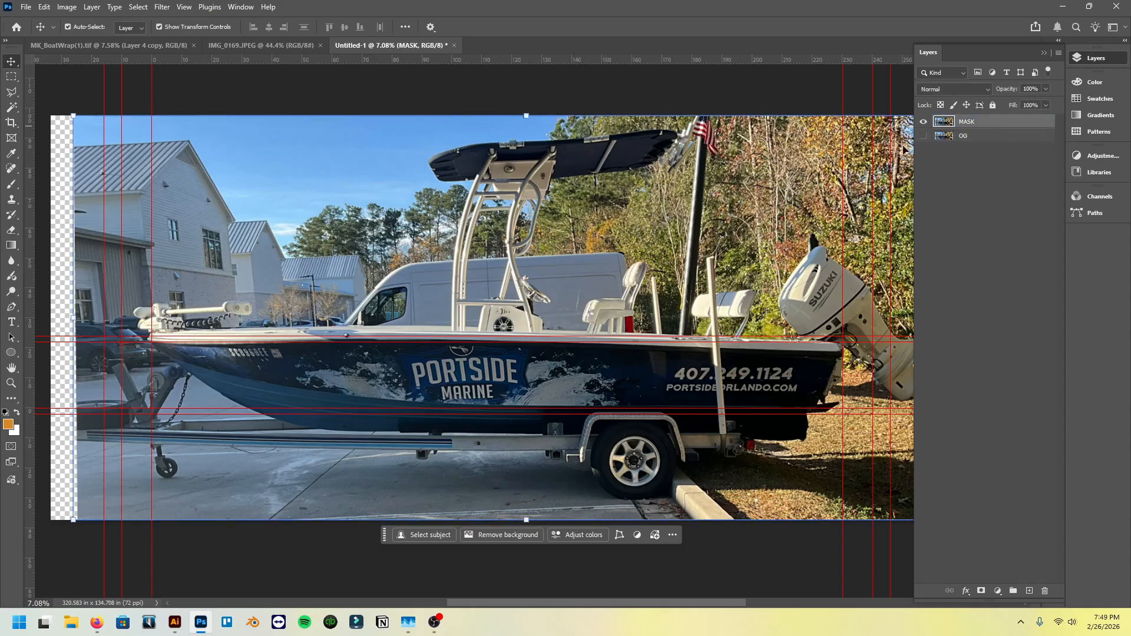
# - Take up the Polygonal Lasso tool and hide the extras so the guides do not cover the boat
pyautogui.click(11, 93)
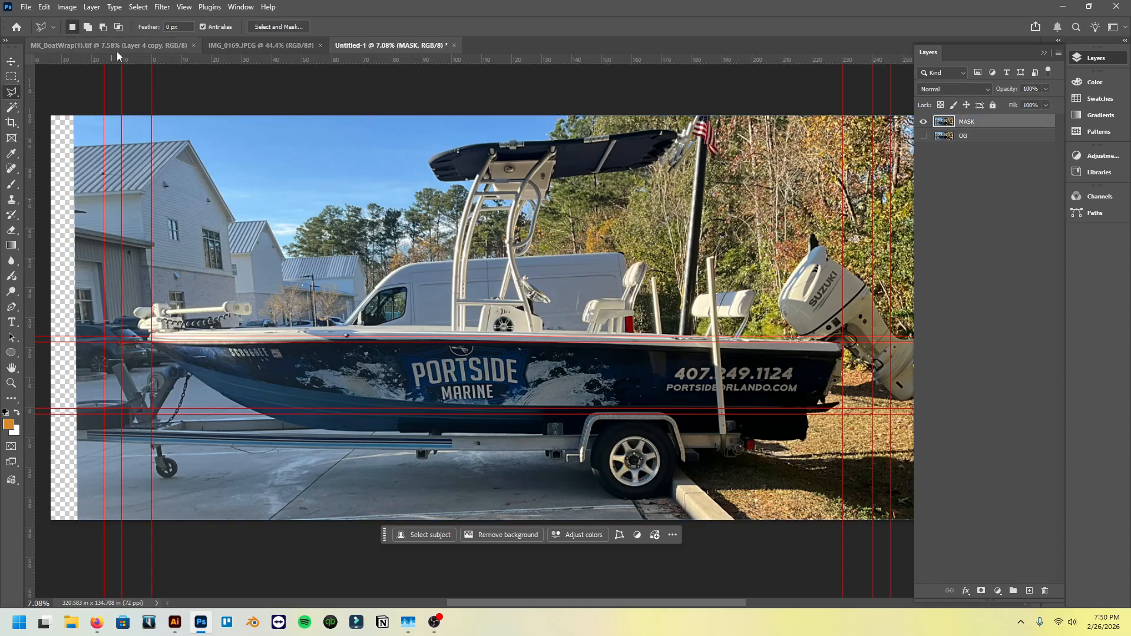
pyautogui.click(184, 6)
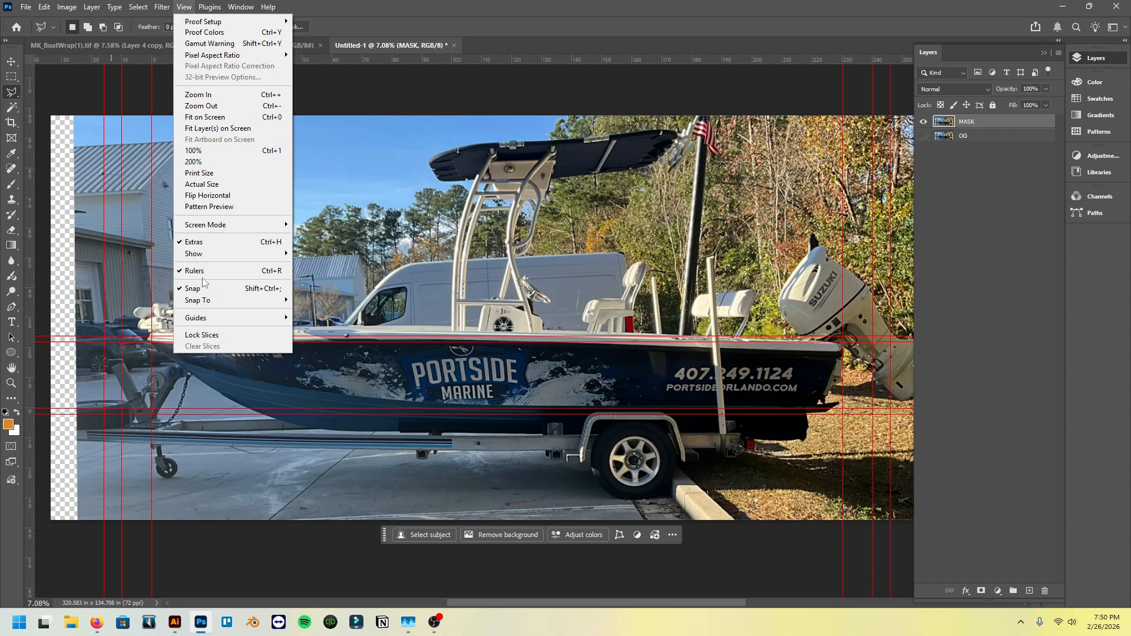
pyautogui.moveTo(219, 319)
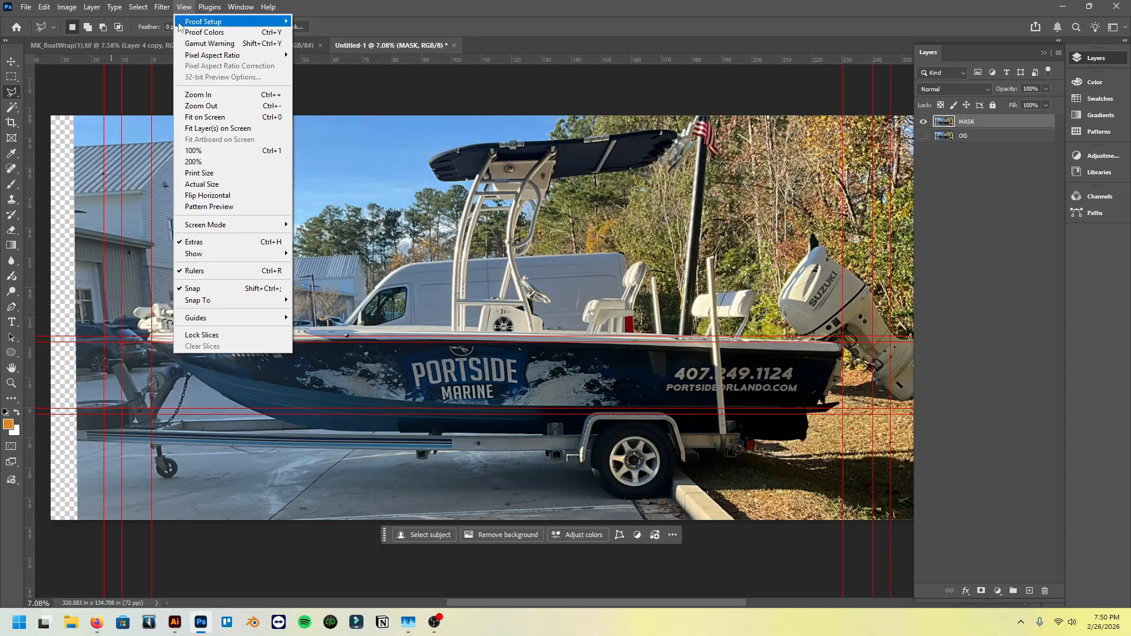
pyautogui.click(220, 242)
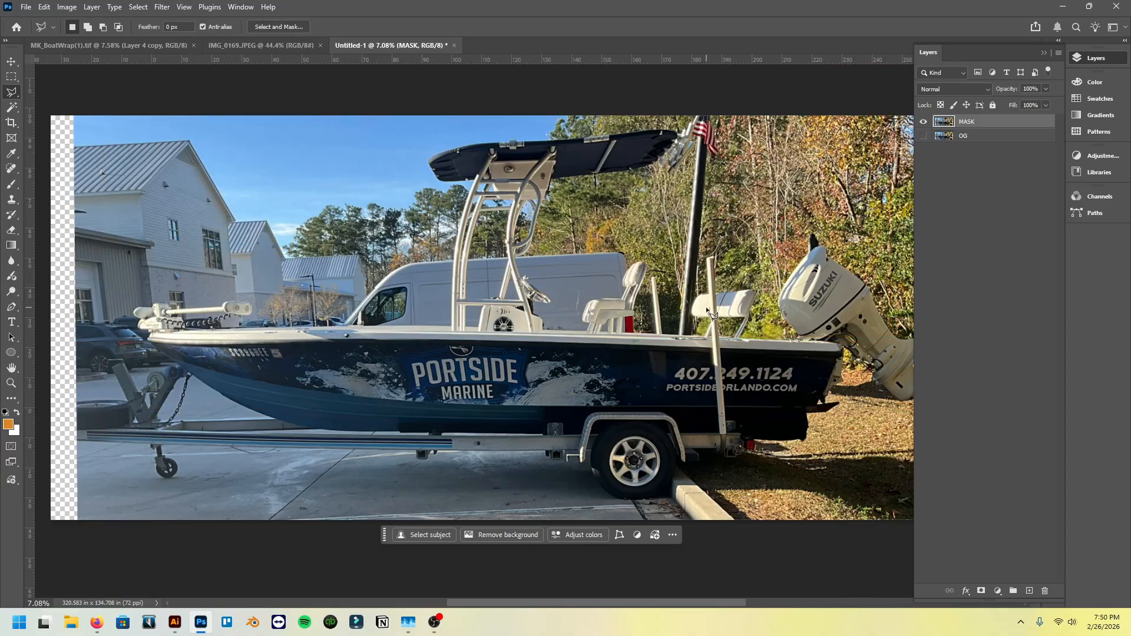
# - Trace a closed polygonal selection around the dark hull side, from the bow along the rub rail to the stern and back along the lower hull edge
pyautogui.scroll(-1, 712, 316)
pyautogui.scroll(2, 138, 316)
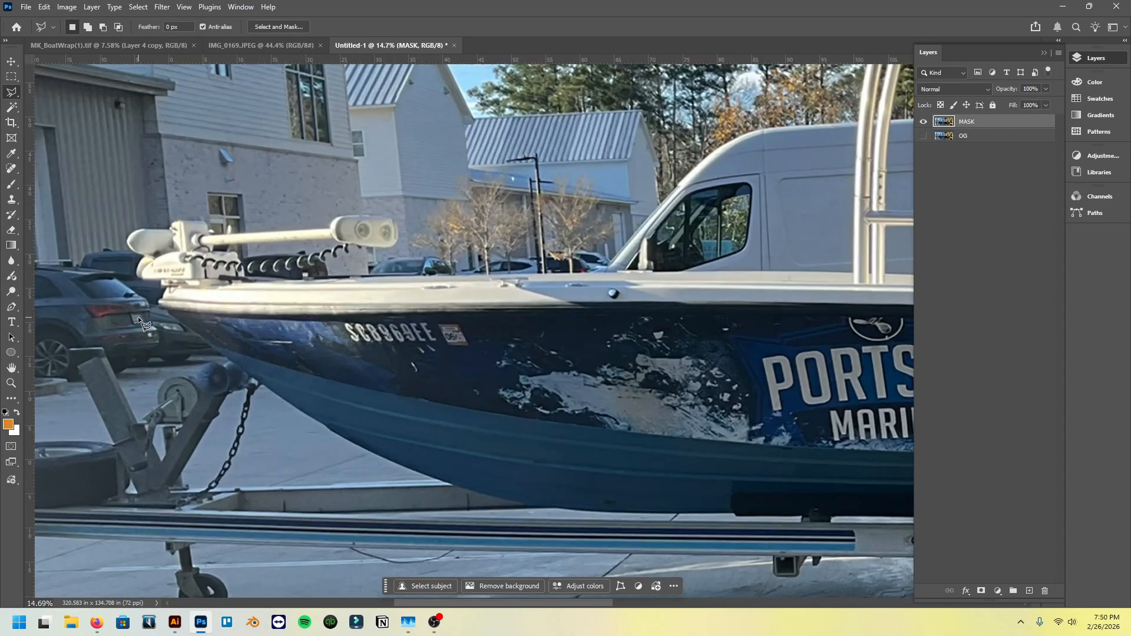
pyautogui.scroll(2, 138, 317)
pyautogui.click(180, 306)
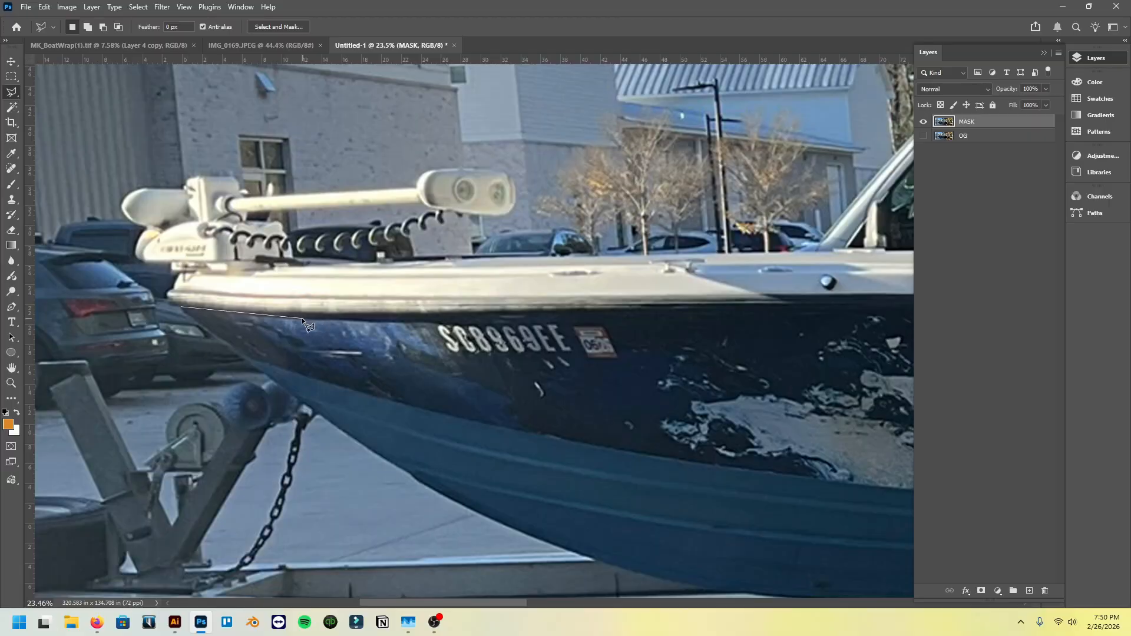
pyautogui.click(301, 317)
pyautogui.click(533, 322)
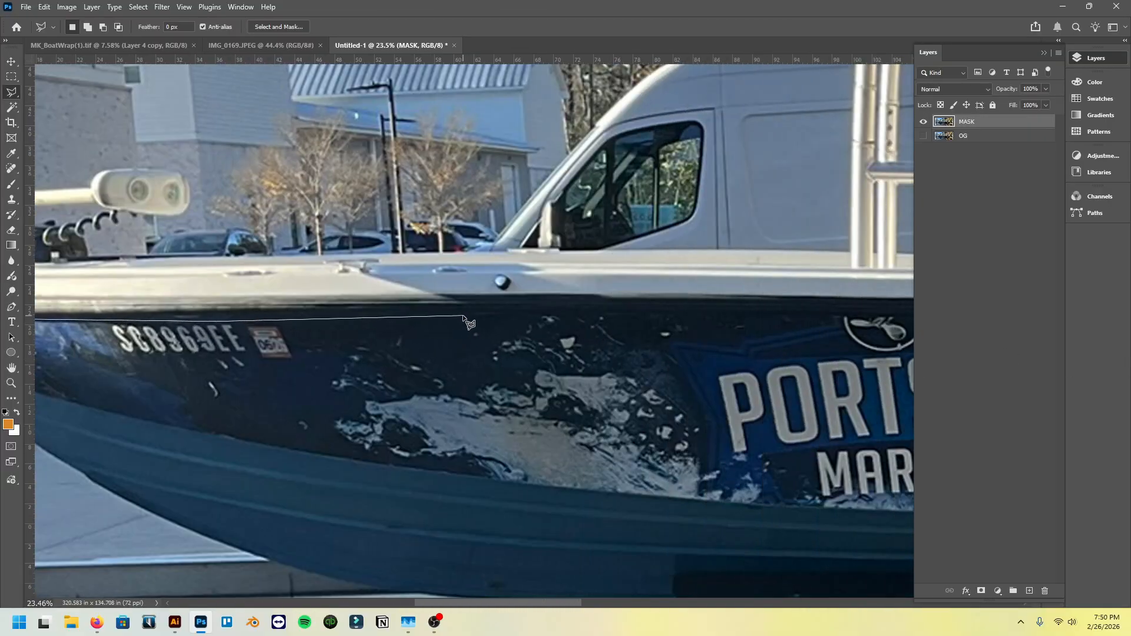
pyautogui.click(463, 316)
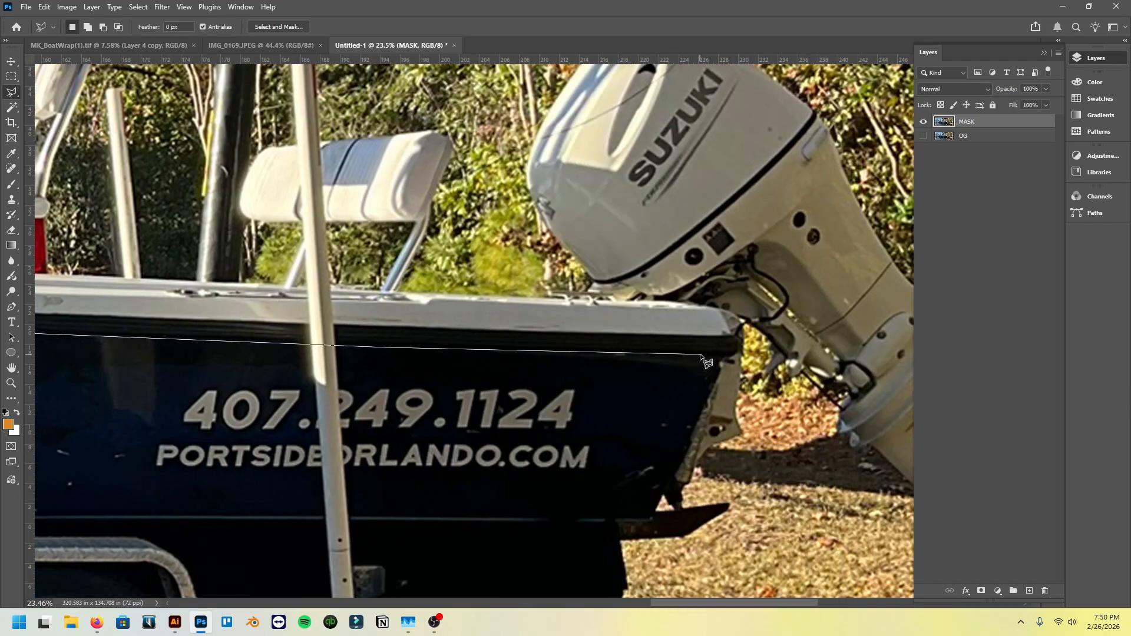
pyautogui.click(731, 356)
pyautogui.click(655, 515)
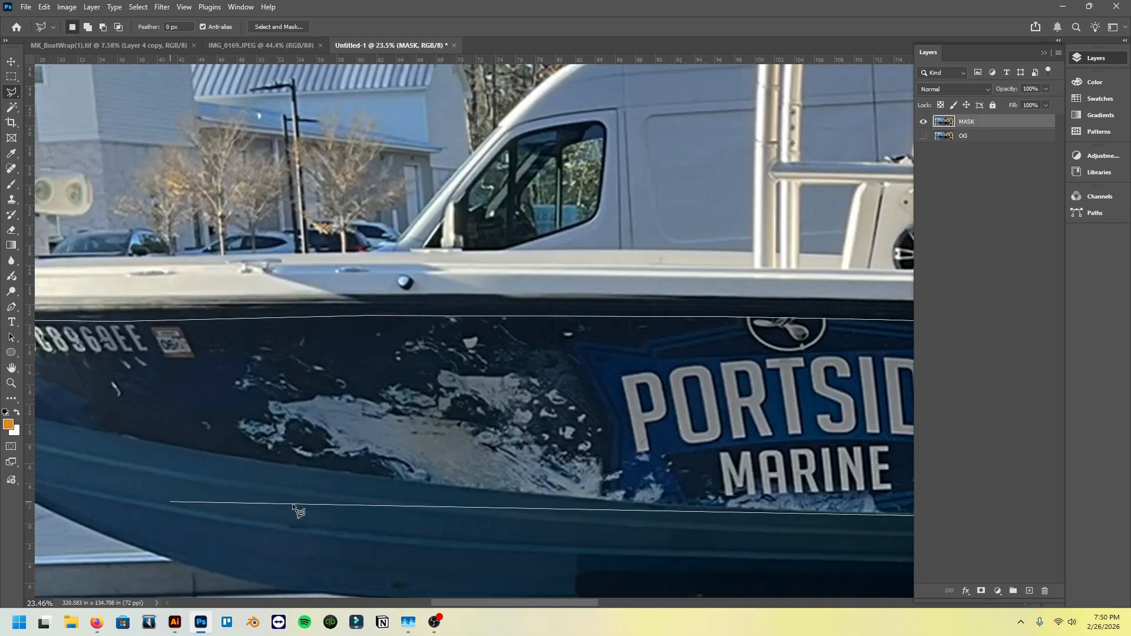
pyautogui.click(487, 494)
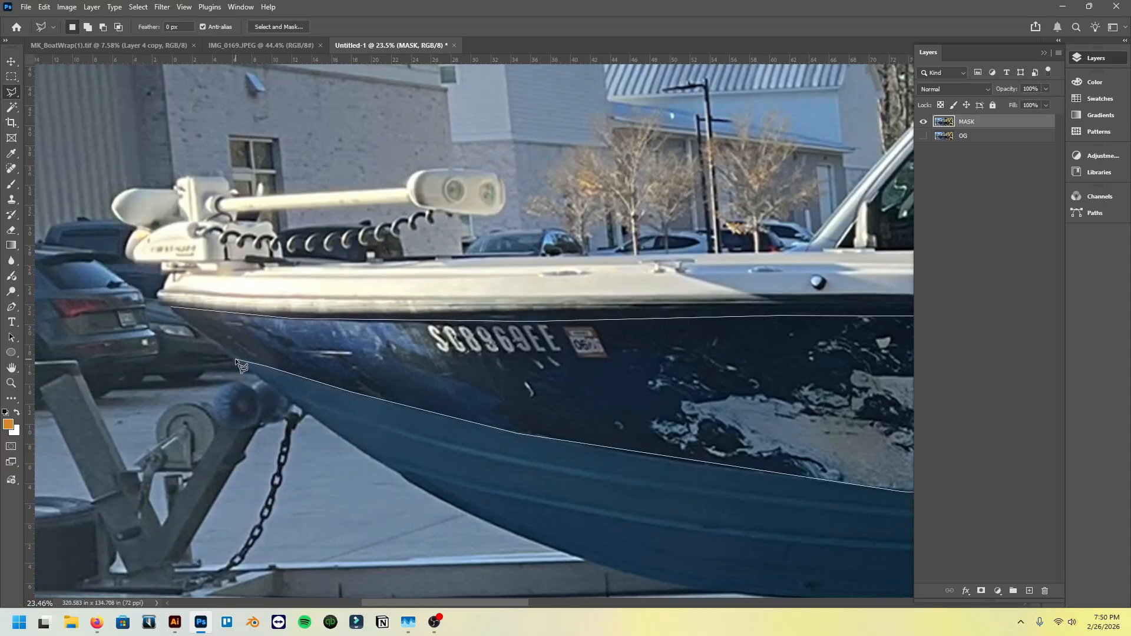
pyautogui.click(170, 307)
# - Delete the selected hull area from the MASK layer and clear the selection
pyautogui.scroll(-5, 241, 351)
pyautogui.hscroll(5, 240, 352)
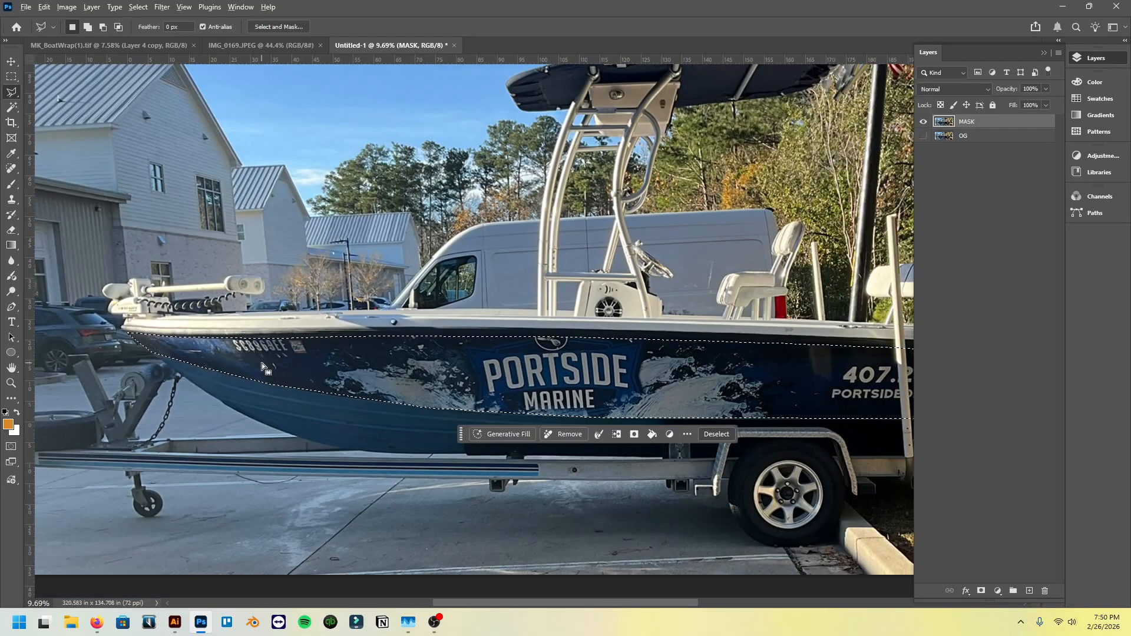
pyautogui.scroll(-2, 448, 392)
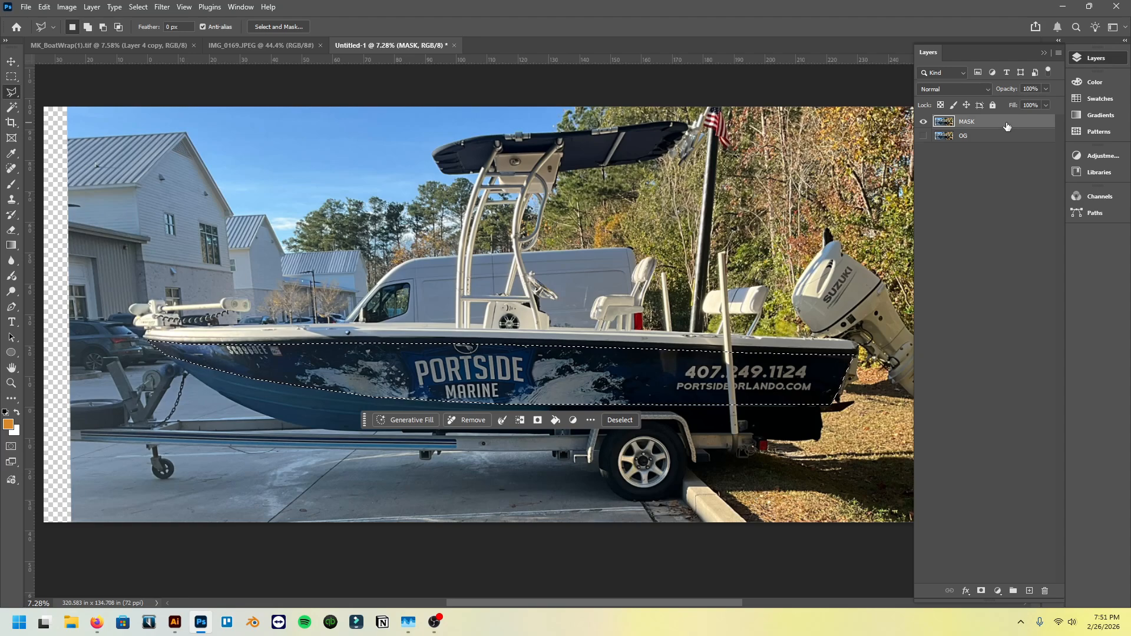
pyautogui.press('Delete')
pyautogui.click(11, 76)
pyautogui.hotkey('ctrl', 'd')
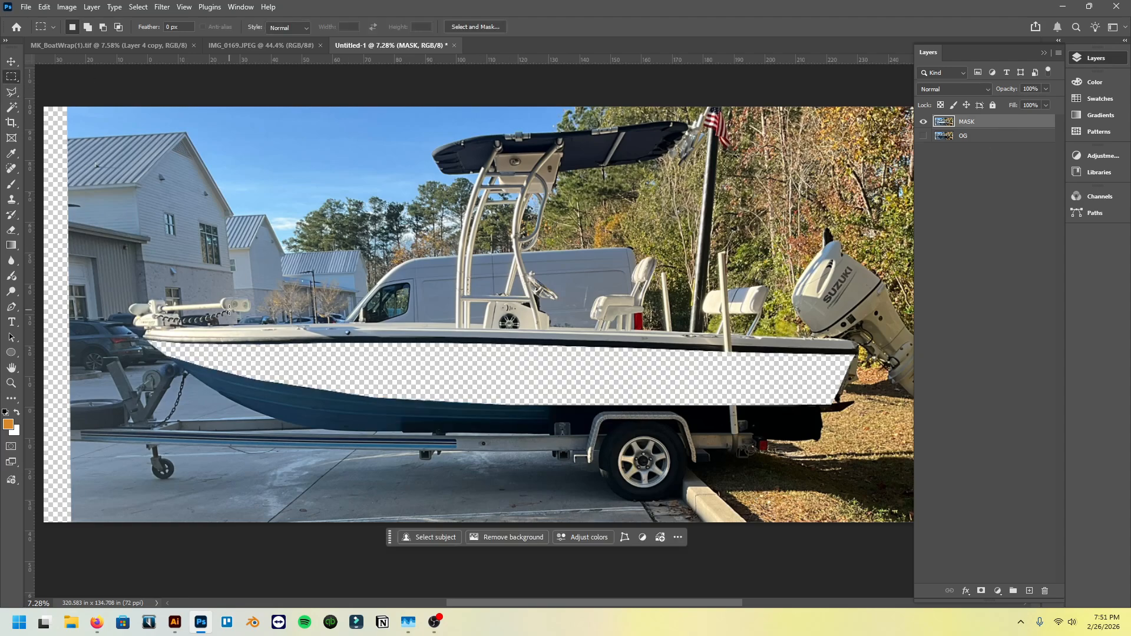
# - Start saving a copy of the document in PNG format to the Downloads folder
pyautogui.click(26, 7)
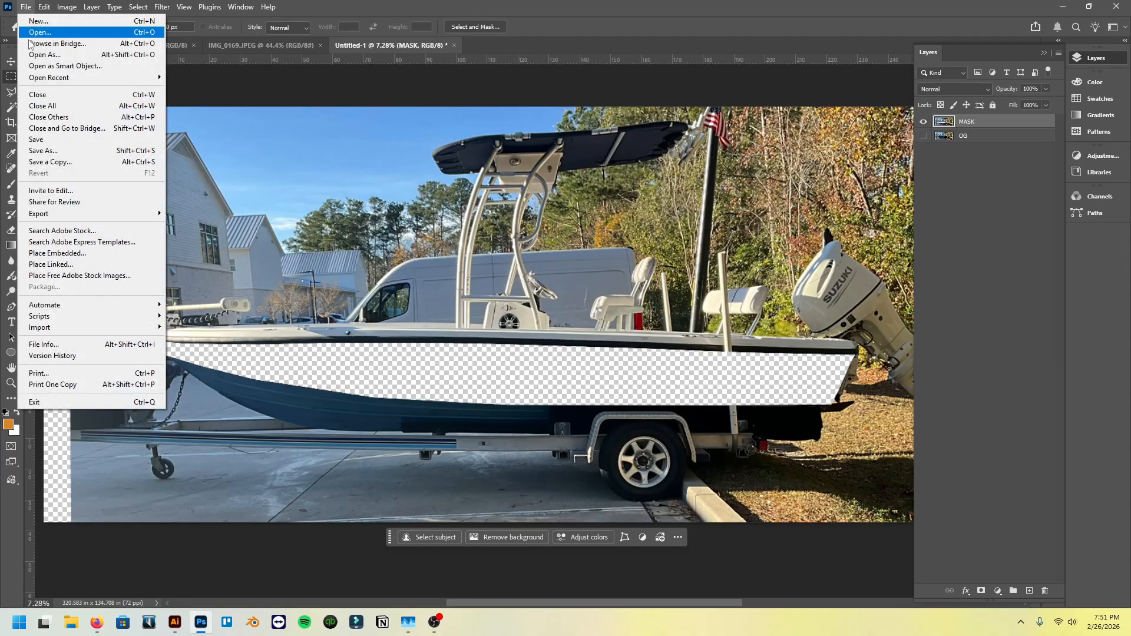
pyautogui.click(52, 162)
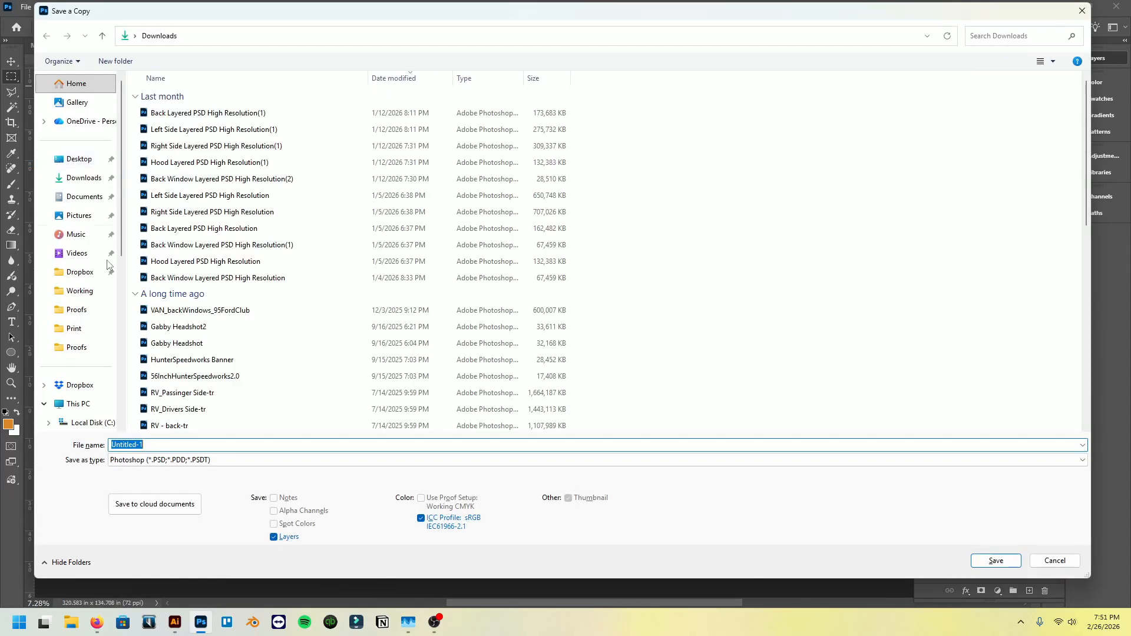
pyautogui.click(211, 460)
pyautogui.click(206, 403)
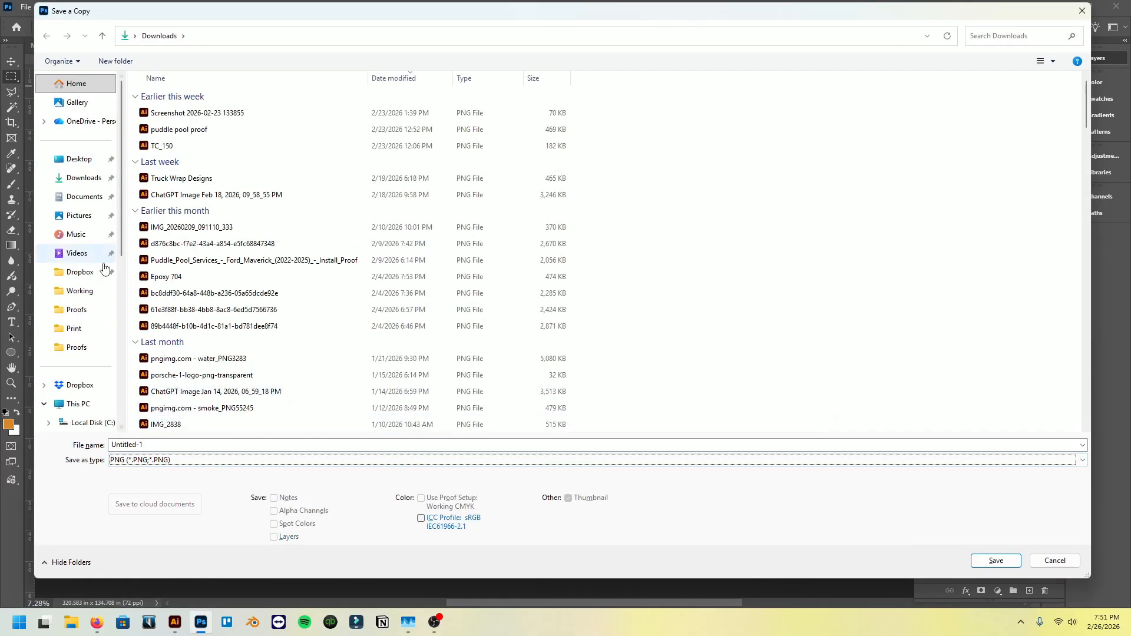
pyautogui.click(89, 178)
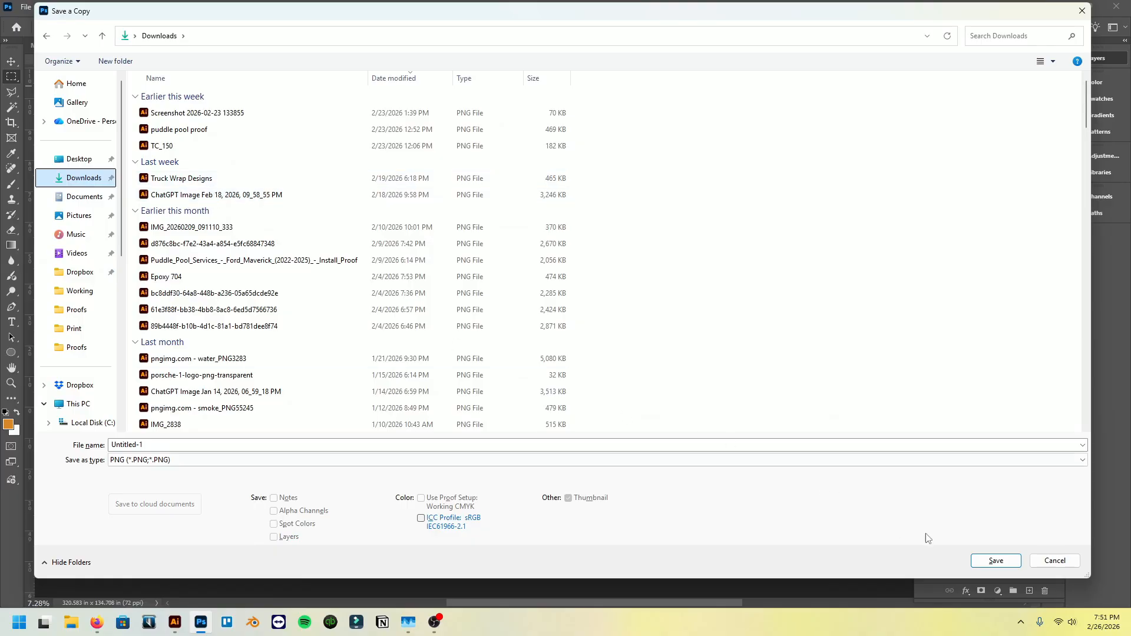
# - Name the PNG copy "MK_Boat Temaplate for Aillustrator" and save it with the smallest file size option
pyautogui.click(253, 446)
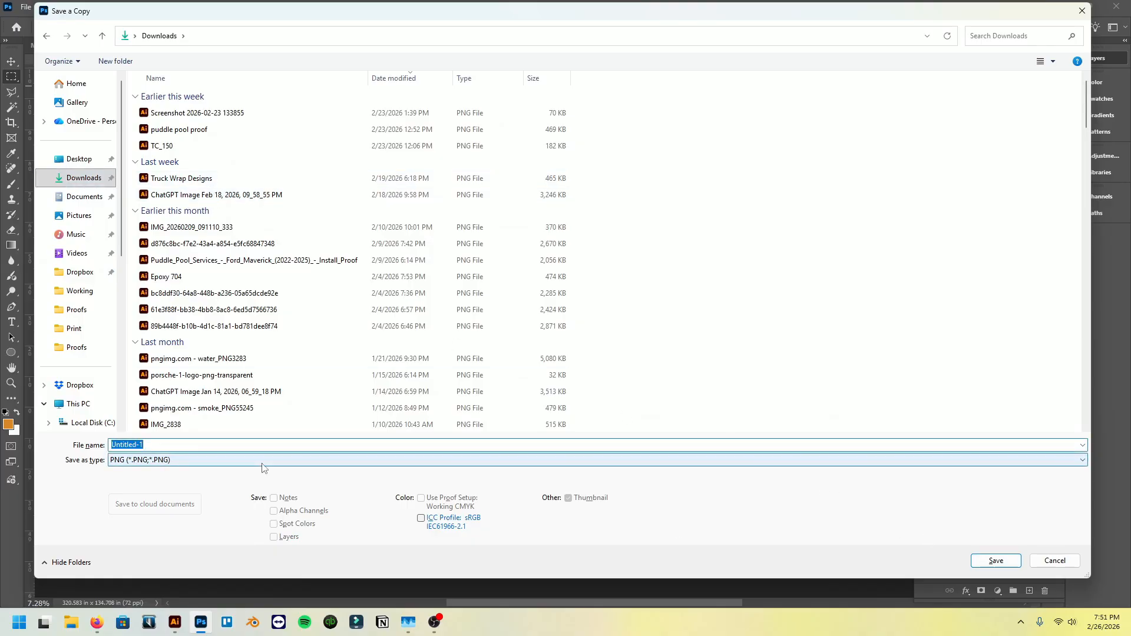
pyautogui.write('MK_Boa')
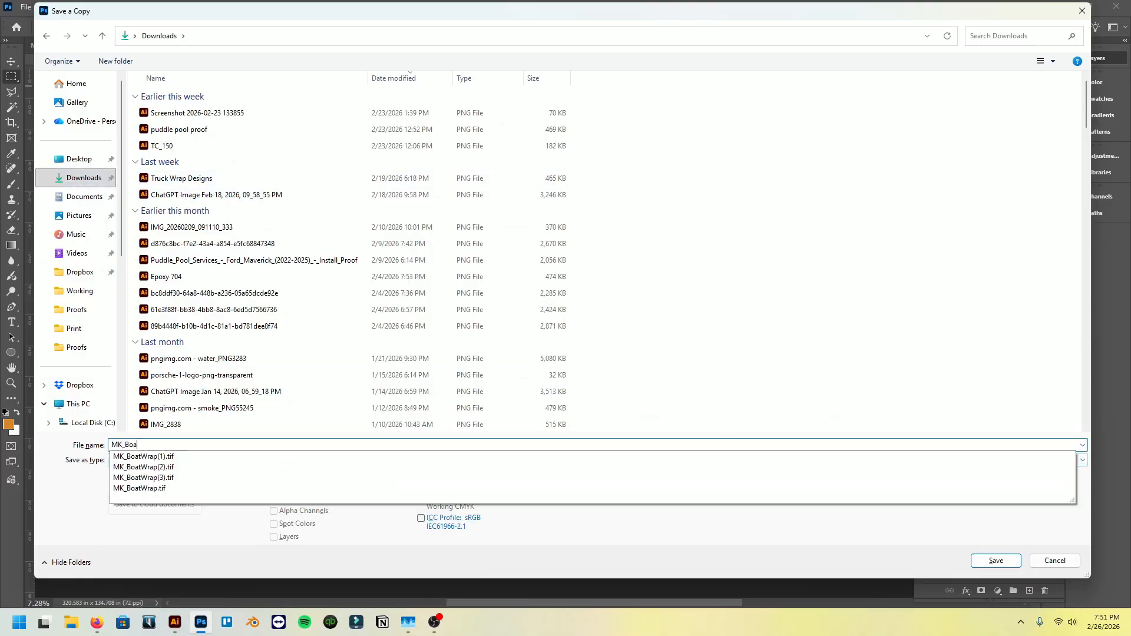
pyautogui.write('t Temap')
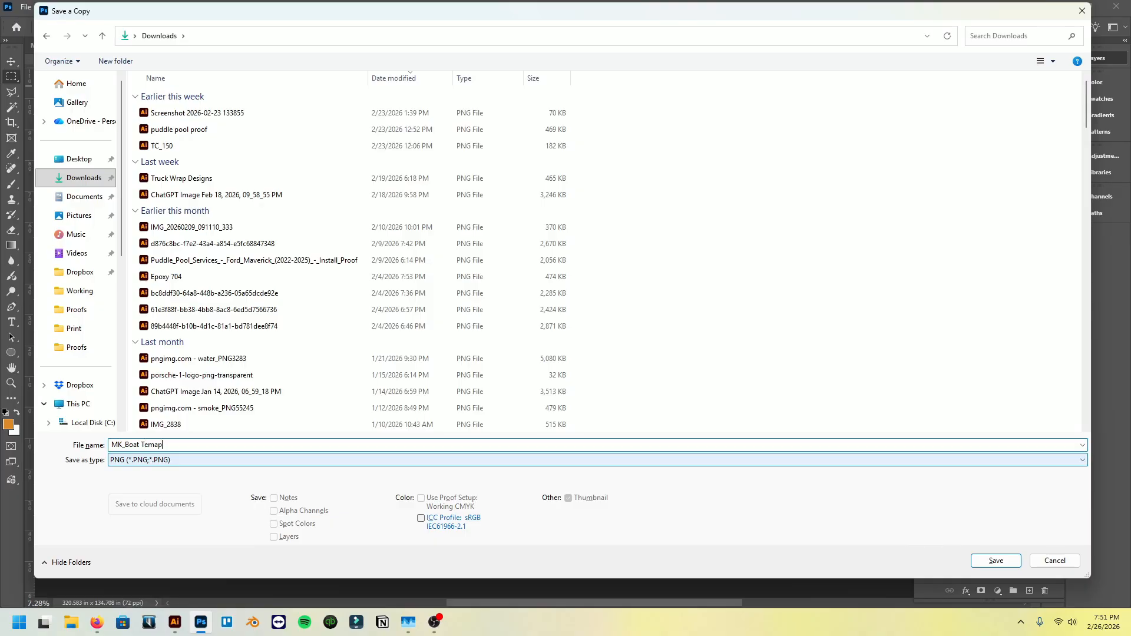
pyautogui.write('late for Aillustrua')
pyautogui.press('BackSpace')
pyautogui.press('BackSpace')
pyautogui.write('ator')
pyautogui.press('Return')
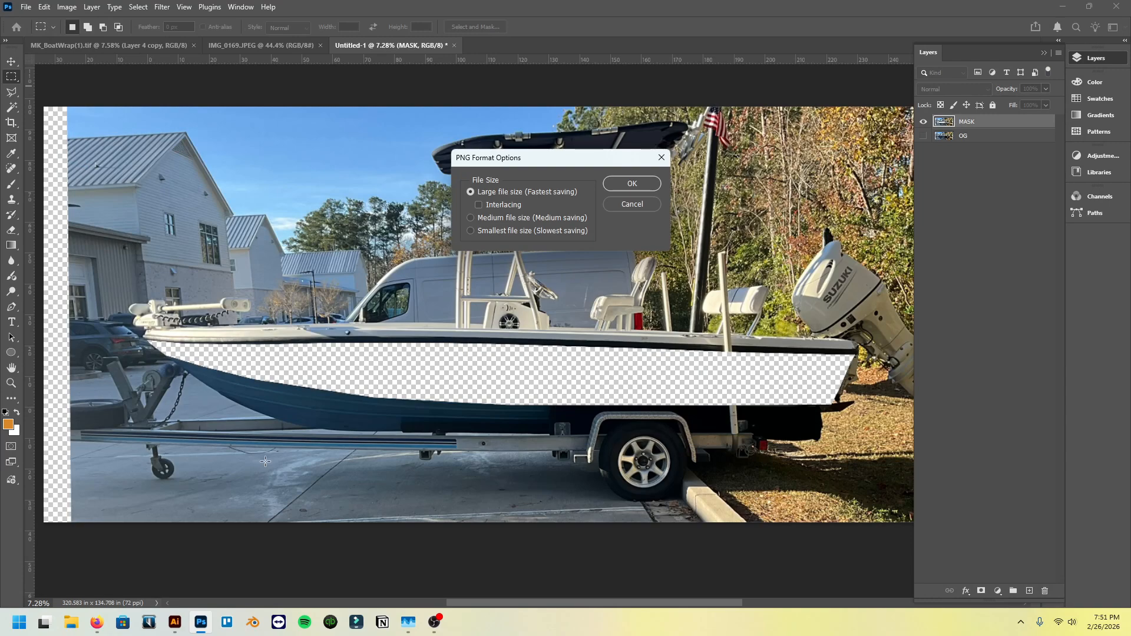
pyautogui.click(471, 232)
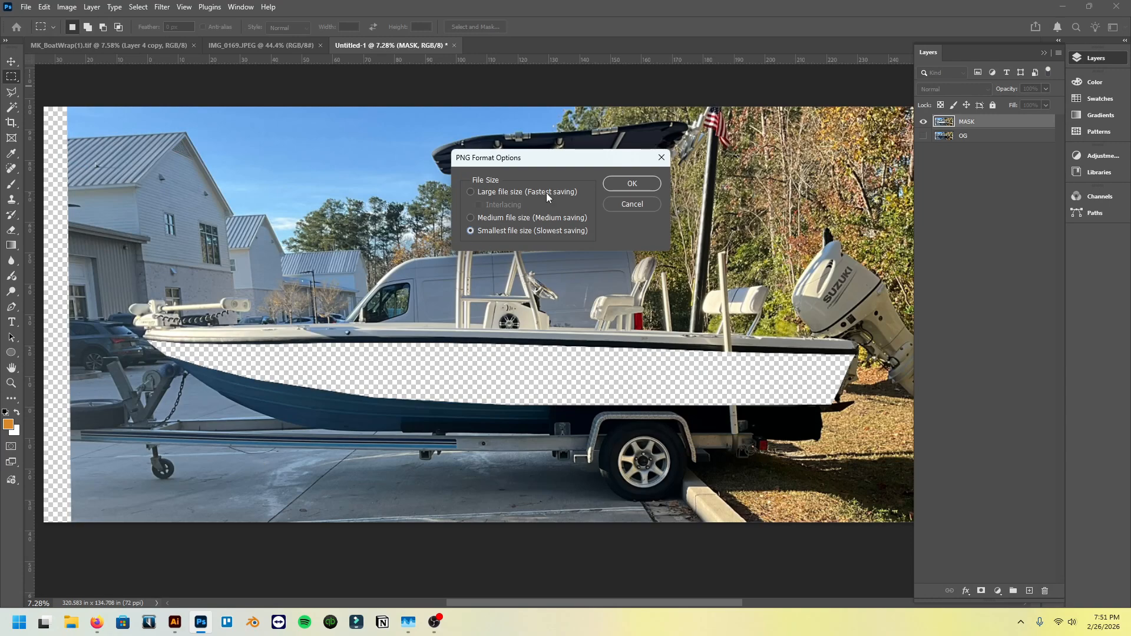
pyautogui.click(628, 183)
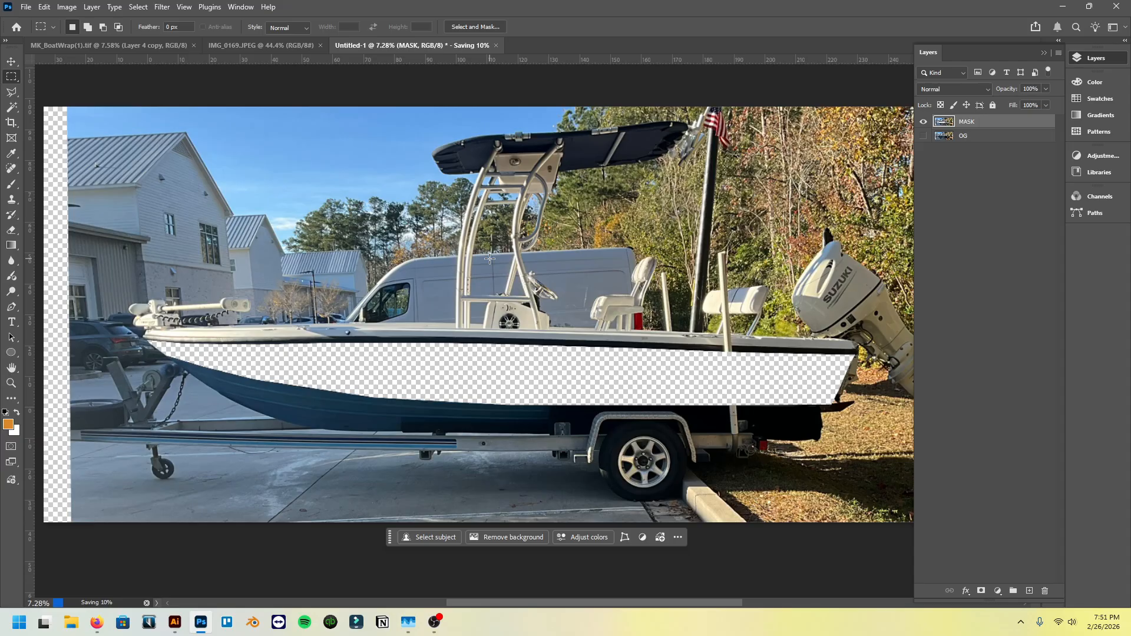
# - Switch to the MK_BoatWrap(1).tif document and examine the fish wrap artwork up close and as a whole
pyautogui.press('v')
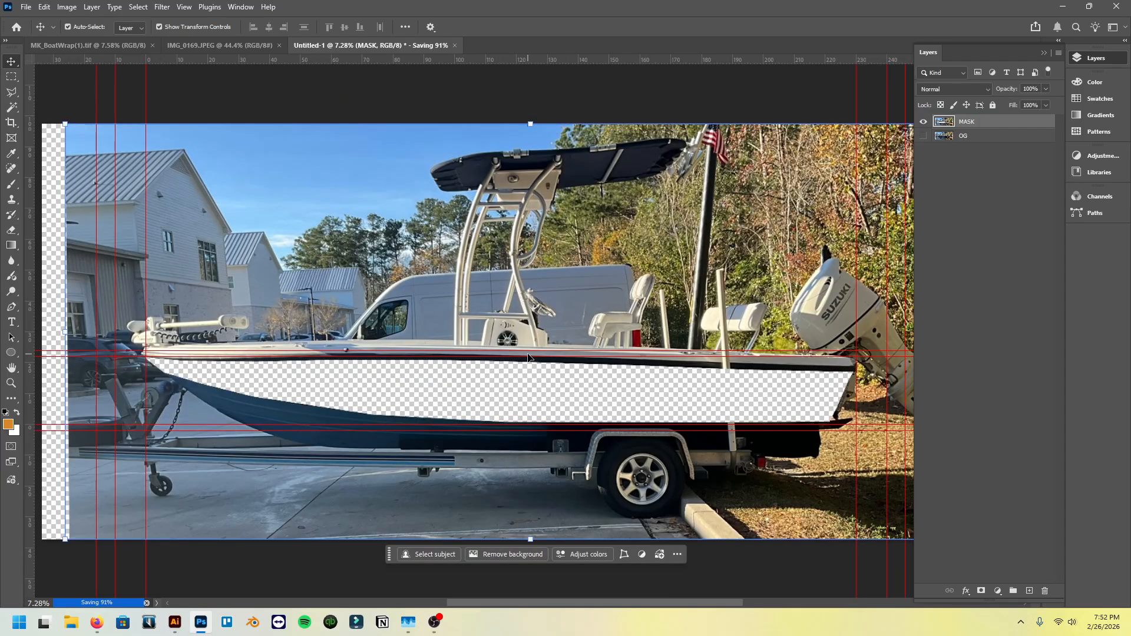
pyautogui.scroll(-1, 632, 358)
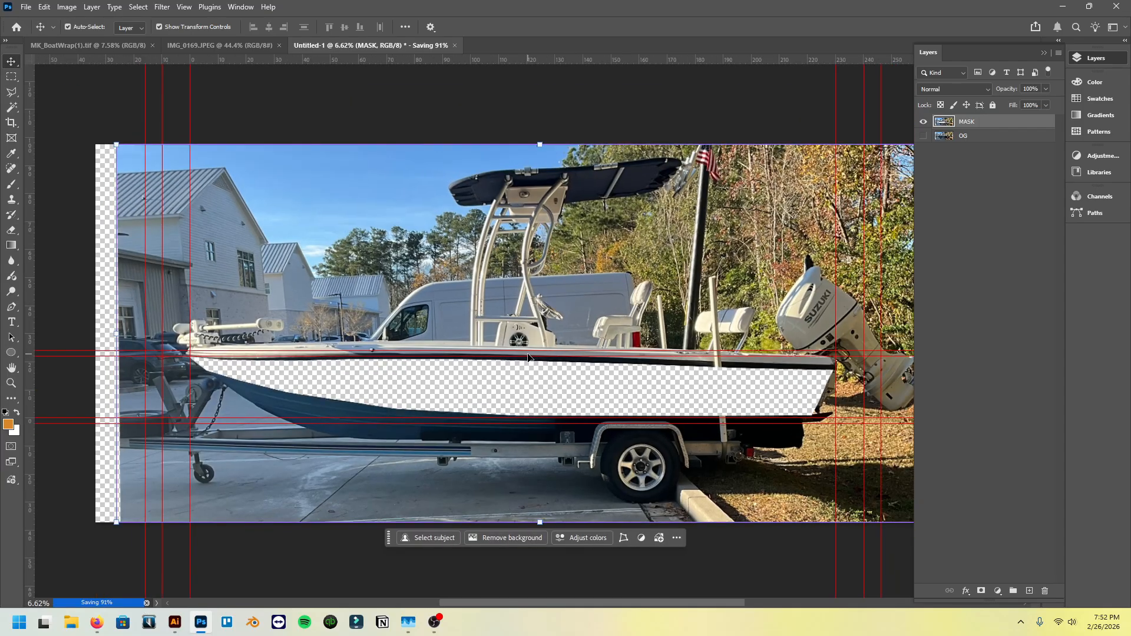
pyautogui.scroll(1, 528, 356)
pyautogui.click(89, 45)
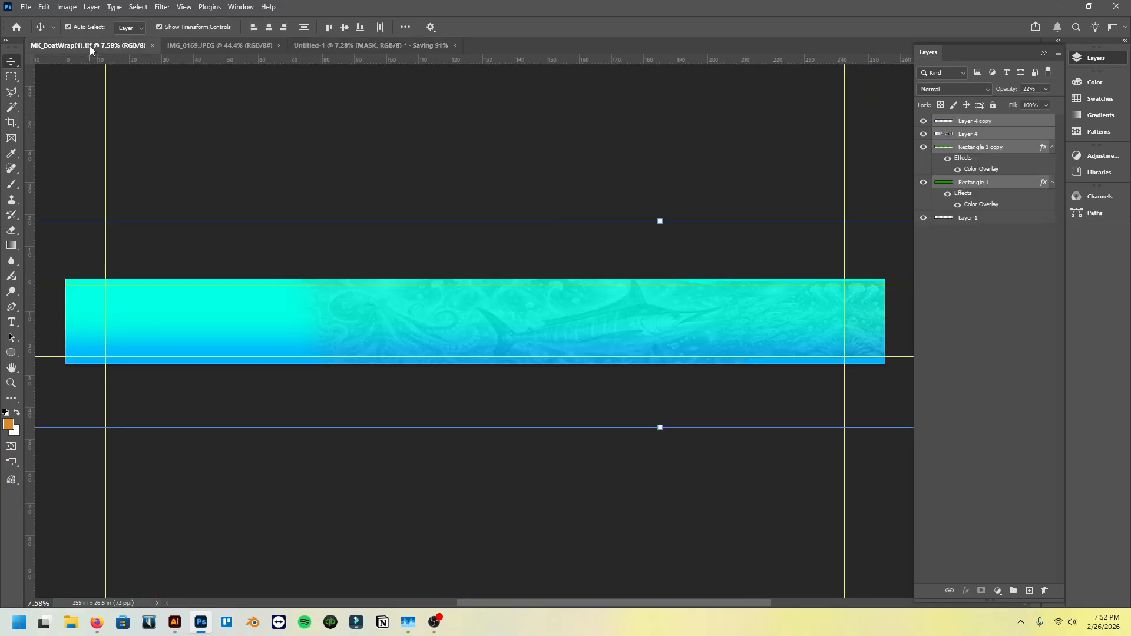
pyautogui.scroll(3, 341, 290)
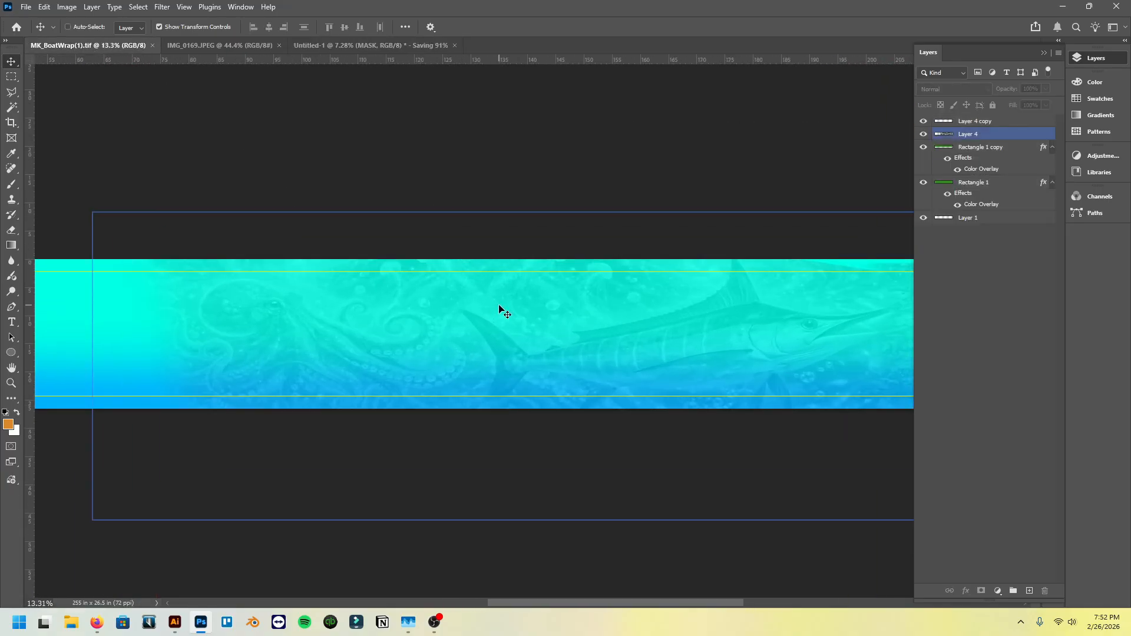
pyautogui.hscroll(5, 503, 310)
pyautogui.scroll(7, 585, 353)
pyautogui.hscroll(2, 585, 355)
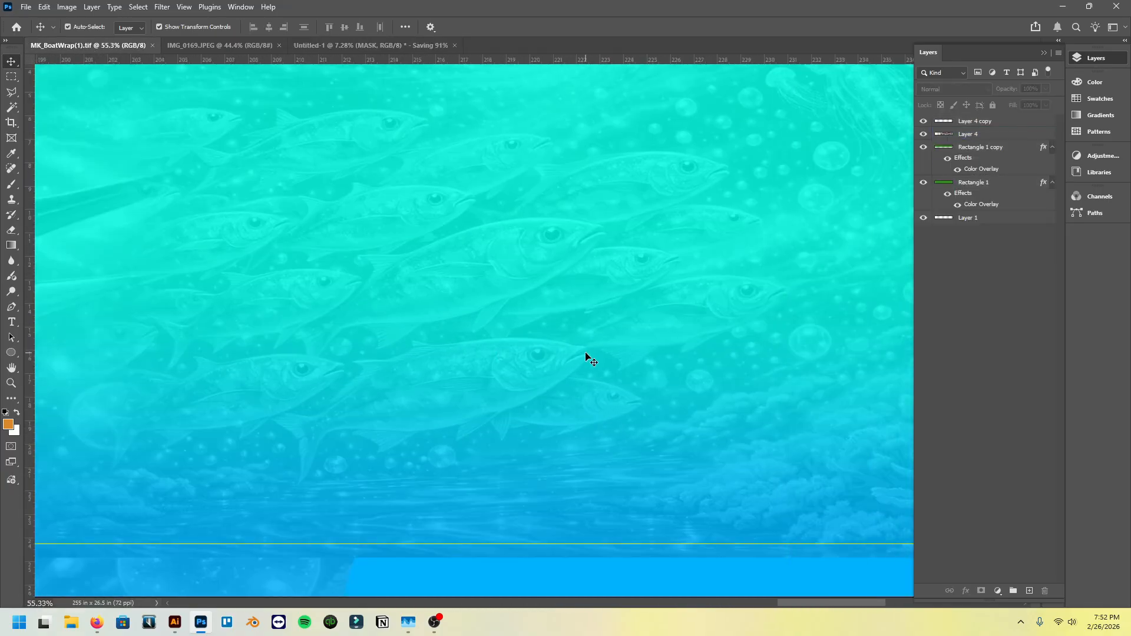
pyautogui.scroll(-7, 588, 356)
pyautogui.scroll(-4, 354, 350)
pyautogui.scroll(-2, 301, 348)
pyautogui.hscroll(-6, 302, 348)
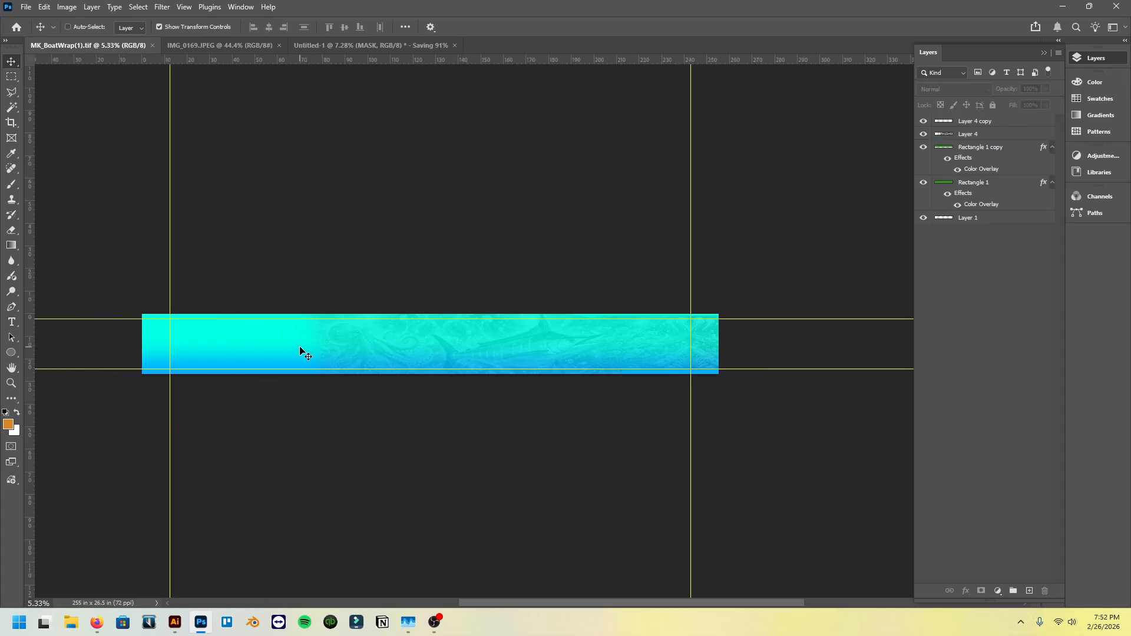
pyautogui.moveTo(60, 245); pyautogui.dragTo(642, 405)
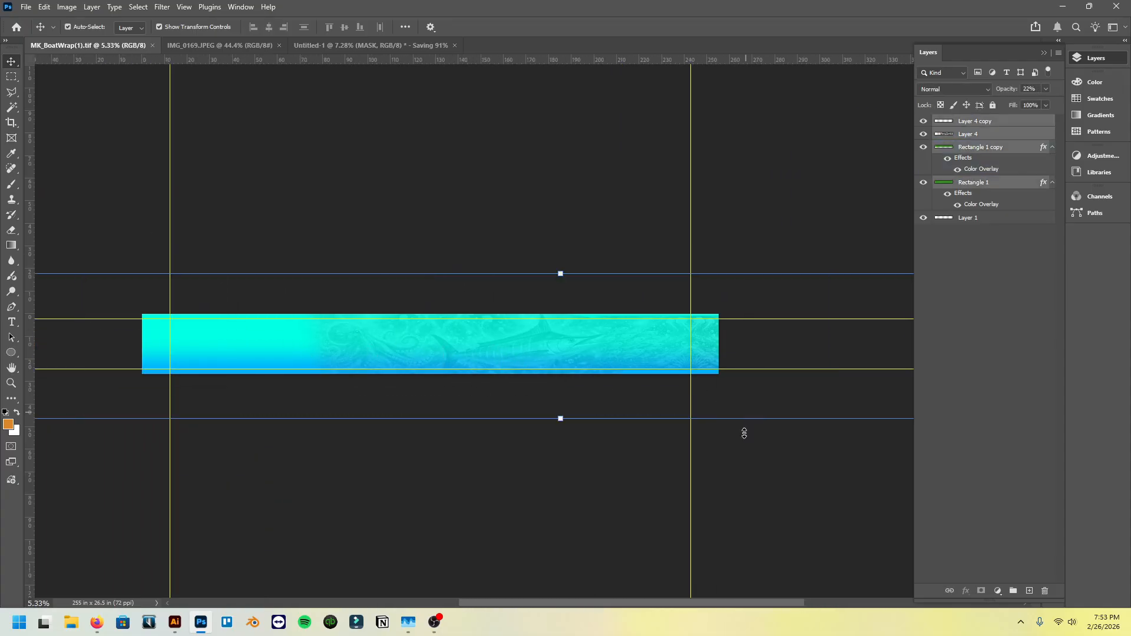
pyautogui.click(743, 432)
pyautogui.click(11, 78)
pyautogui.moveTo(111, 229); pyautogui.dragTo(790, 424)
pyautogui.hotkey('ctrl', 'd')
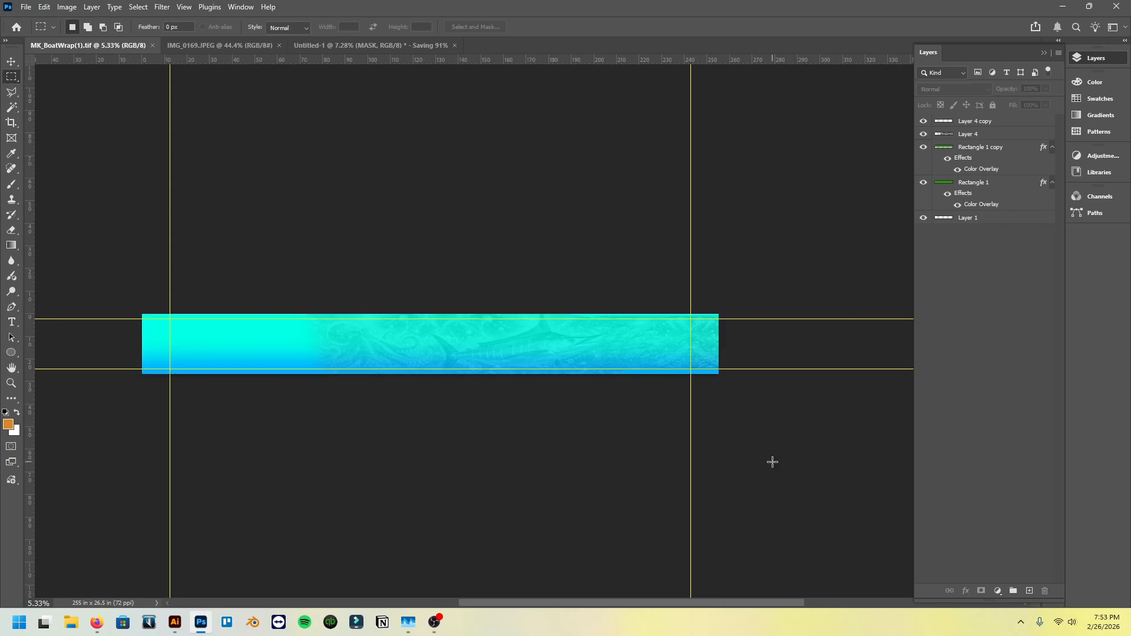
# - Copy the artwork layers above Layer 1 from MK_BoatWrap(1).tif into the Untitled-1 document and place them below the OG layer
pyautogui.hscroll(-1, 493, 407)
pyautogui.scroll(2, 268, 333)
pyautogui.press('v')
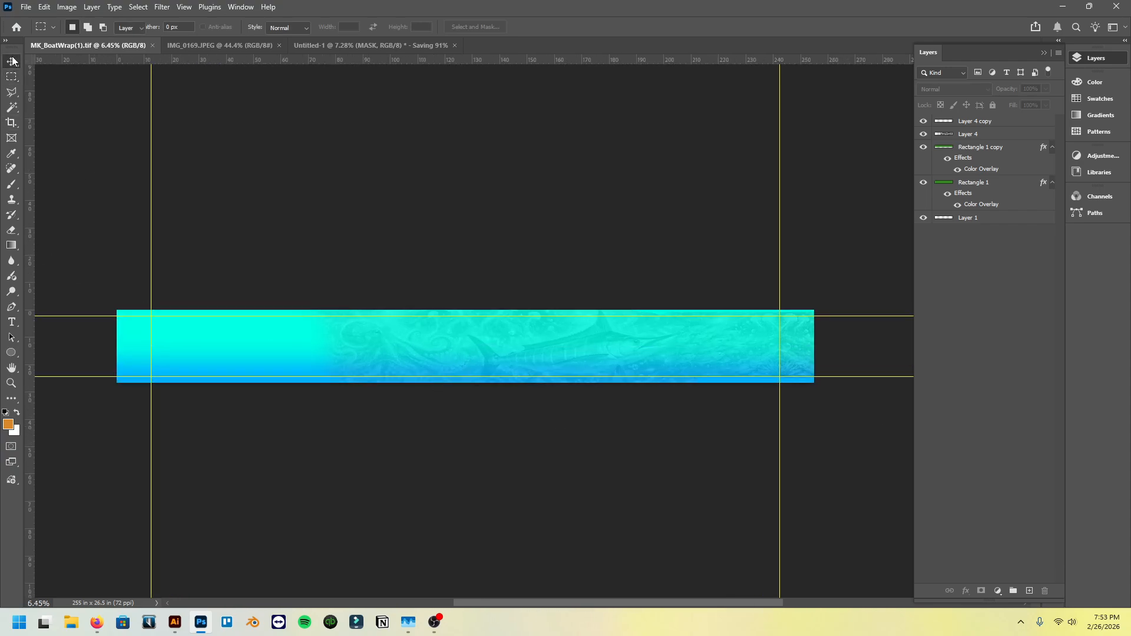
pyautogui.moveTo(76, 161); pyautogui.dragTo(883, 471)
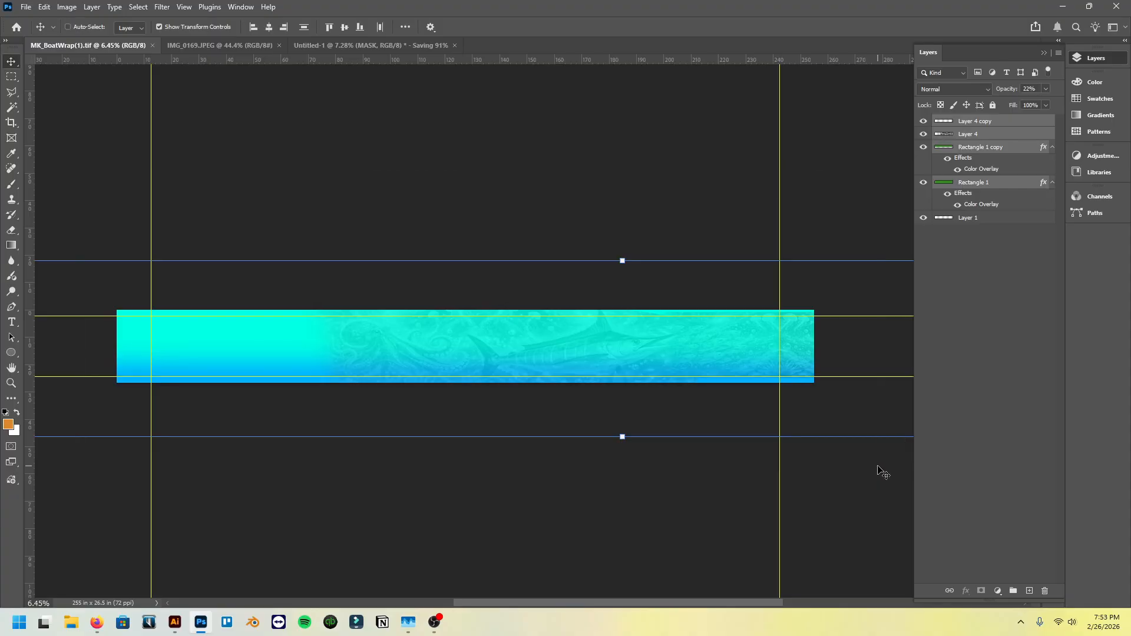
pyautogui.click(316, 45)
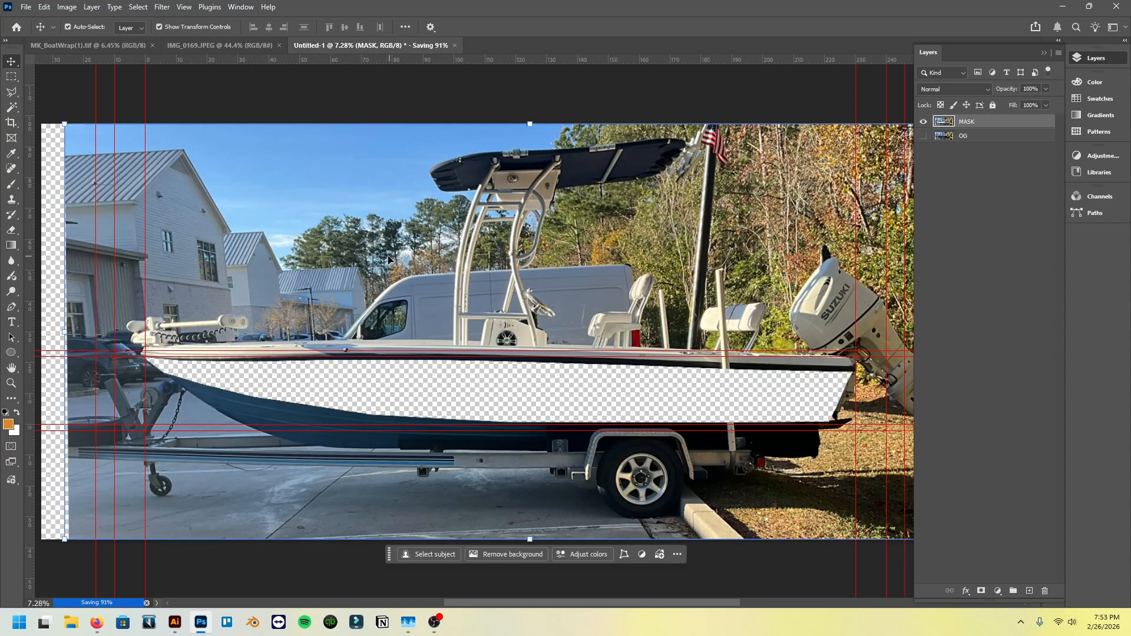
pyautogui.moveTo(989, 138); pyautogui.dragTo(1014, 265)
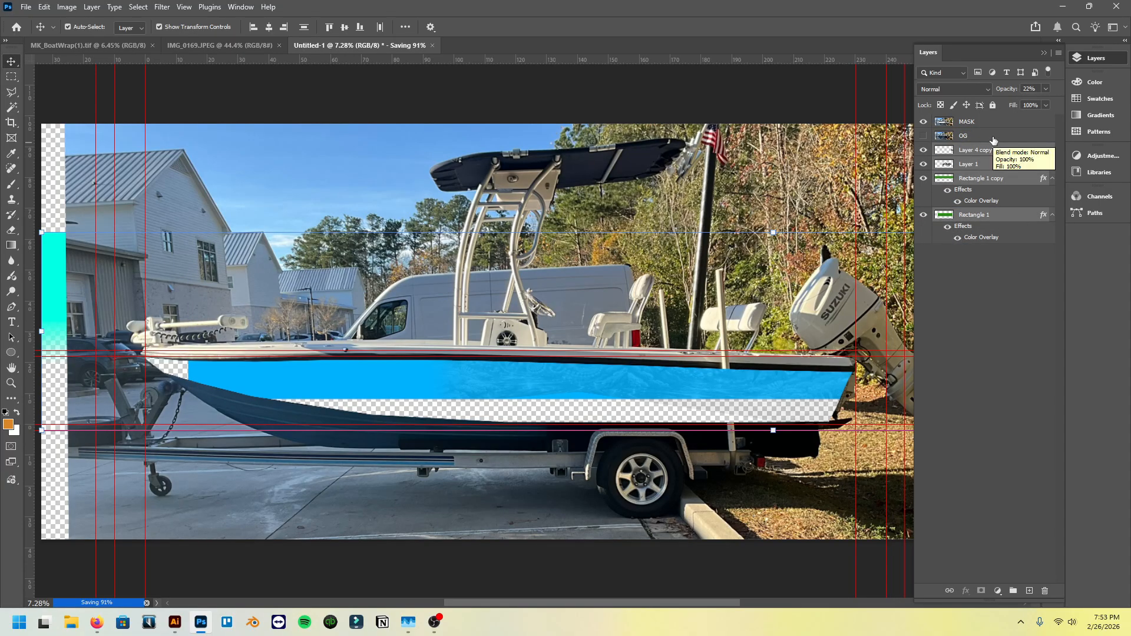
# - Group the MASK and OG layers and name the group "Template"
pyautogui.click(993, 140)
pyautogui.keyDown('ctrl'); pyautogui.click(1002, 126); pyautogui.keyUp('ctrl')
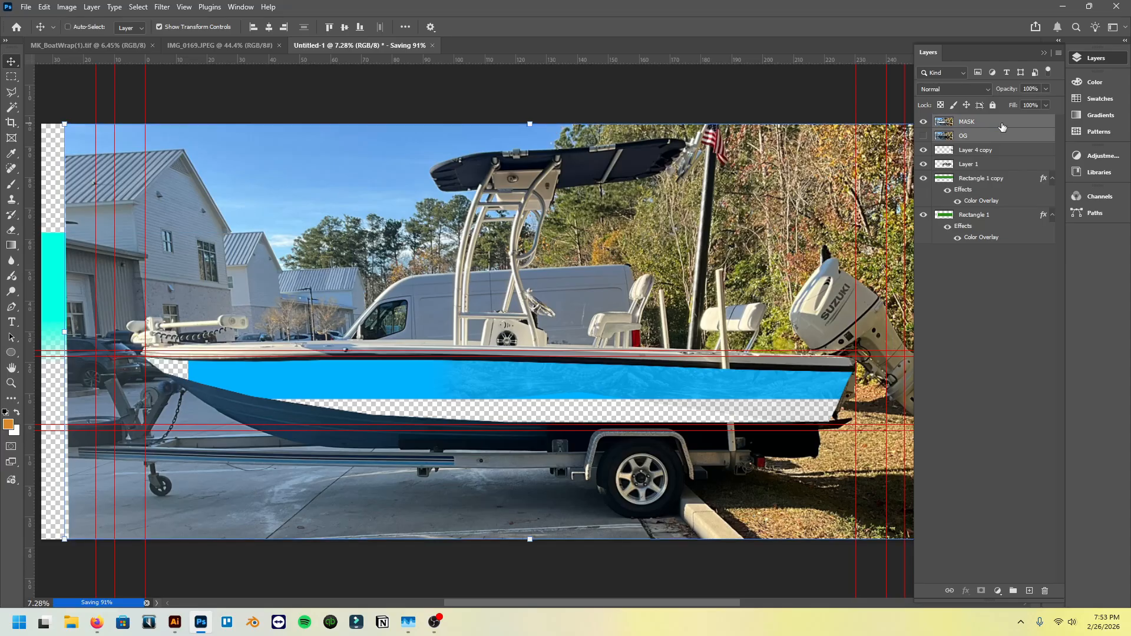
pyautogui.hotkey('ctrl', 'g')
pyautogui.doubleClick(969, 122)
pyautogui.write('Temp')
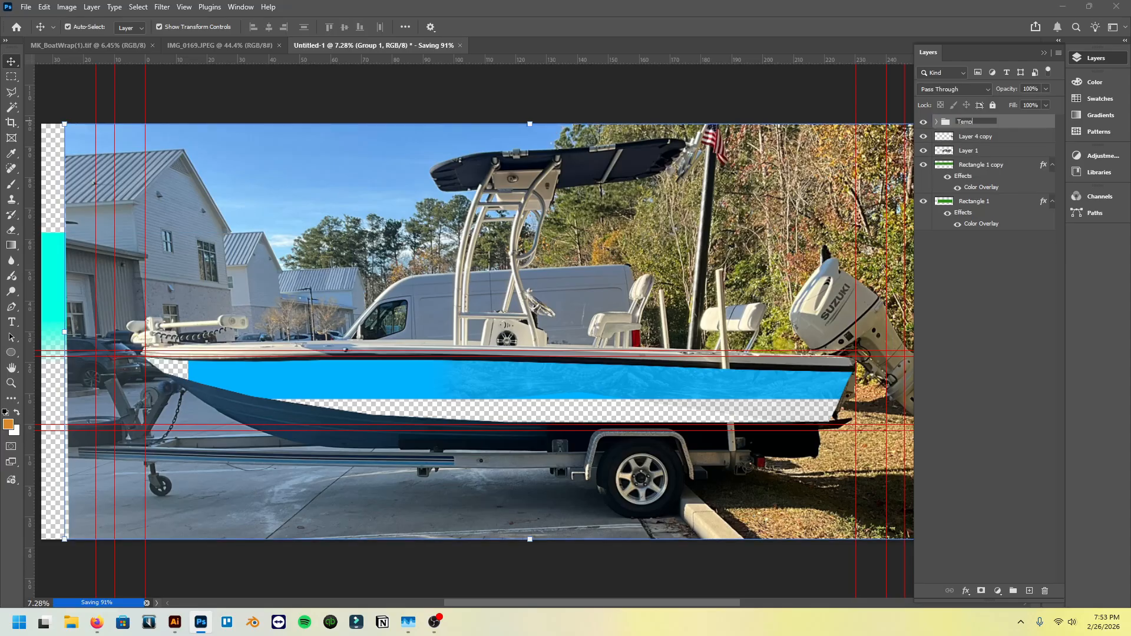
pyautogui.write('late')
# - Assign the red color label to the Template group and lock it completely
pyautogui.rightClick(1020, 125)
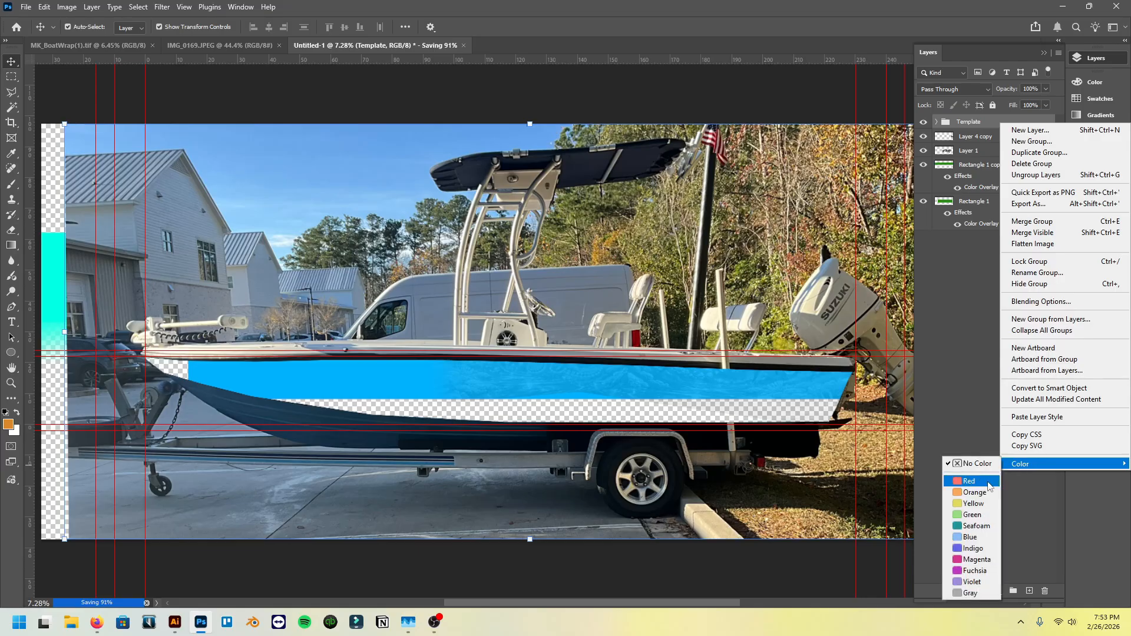
pyautogui.click(968, 481)
pyautogui.click(993, 105)
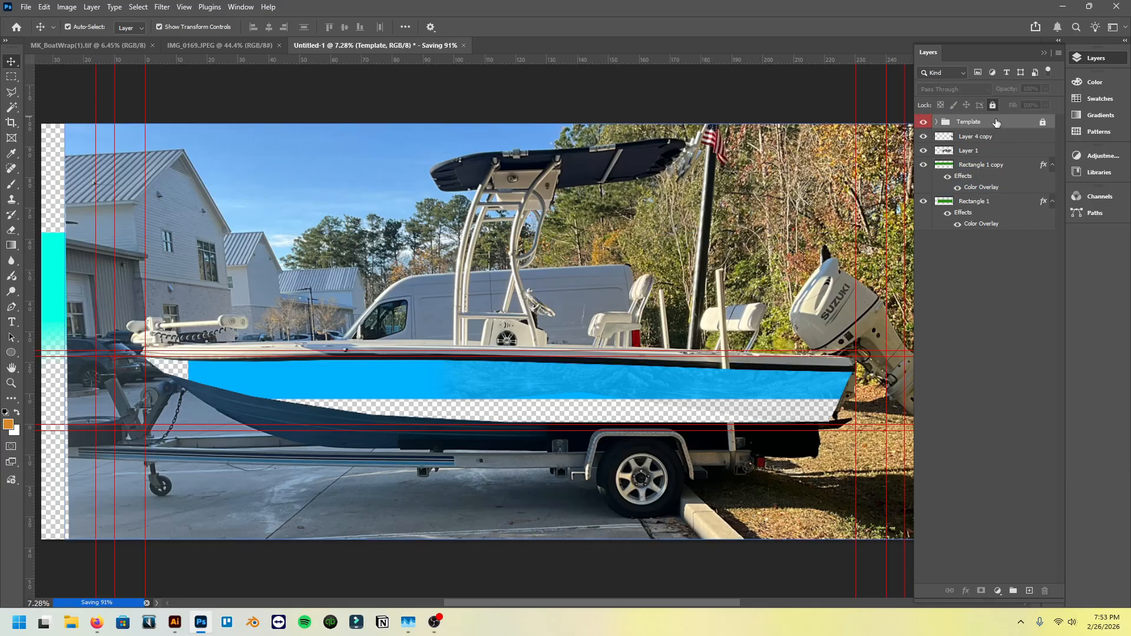
# - Select the artwork layers from Layer 4 copy down to Rectangle 1 and reposition them together to fill the hull cutout
pyautogui.click(976, 136)
pyautogui.keyDown('shift'); pyautogui.click(974, 201); pyautogui.keyUp('shift')
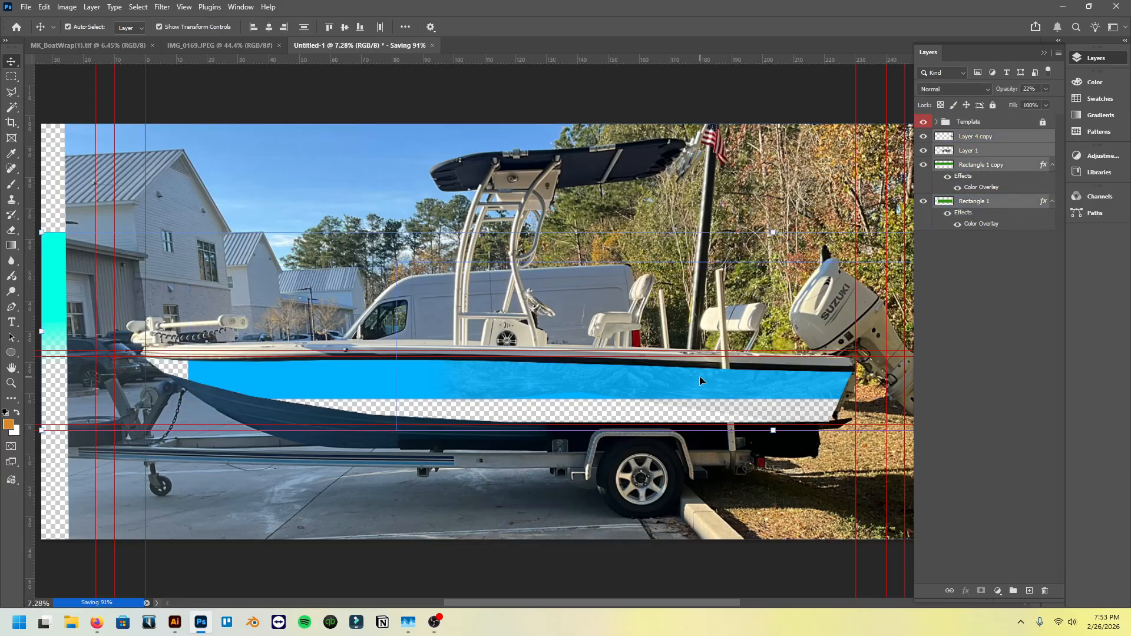
pyautogui.moveTo(699, 376); pyautogui.dragTo(494, 427)
pyautogui.press('ctrl')
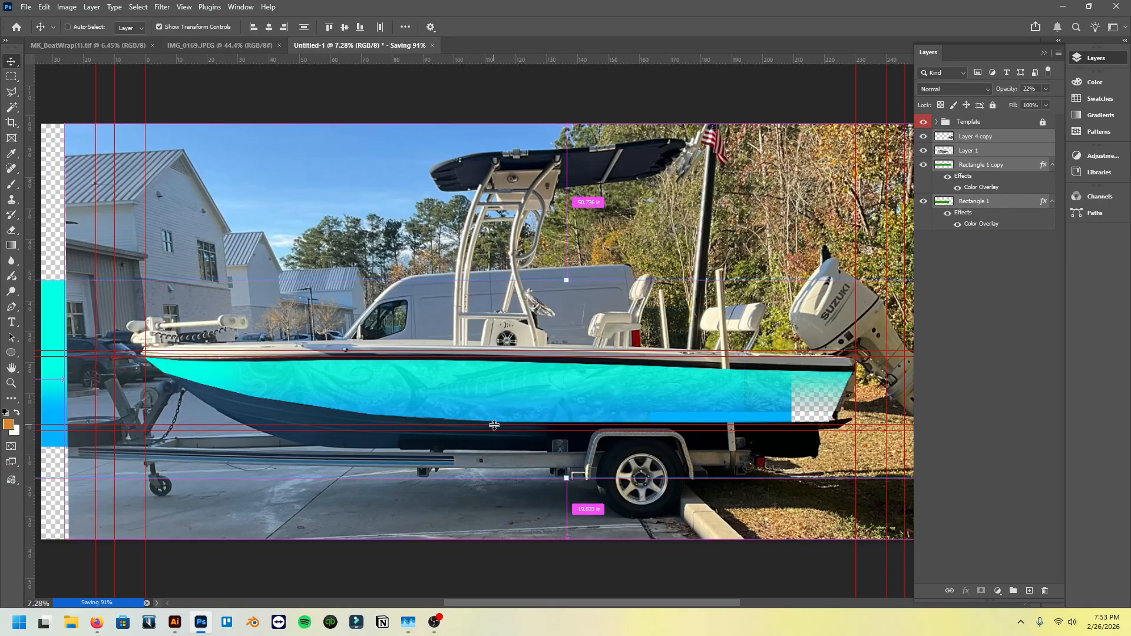
pyautogui.hotkey('ctrl', 'shift', 'h')
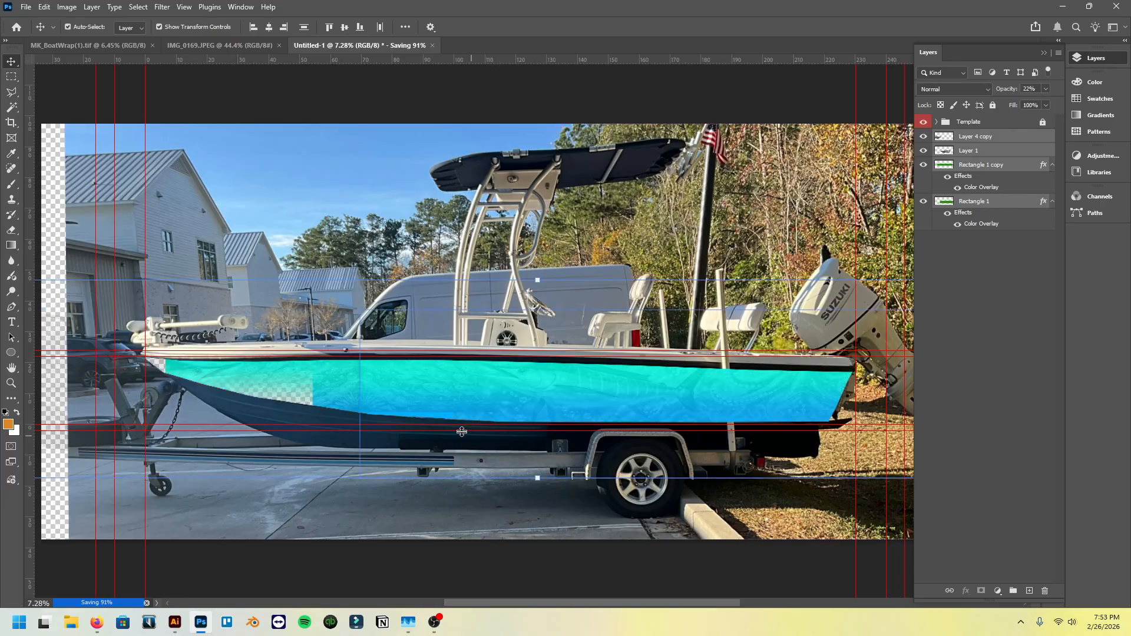
pyautogui.moveTo(462, 432); pyautogui.dragTo(517, 409)
pyautogui.scroll(8, 420, 390)
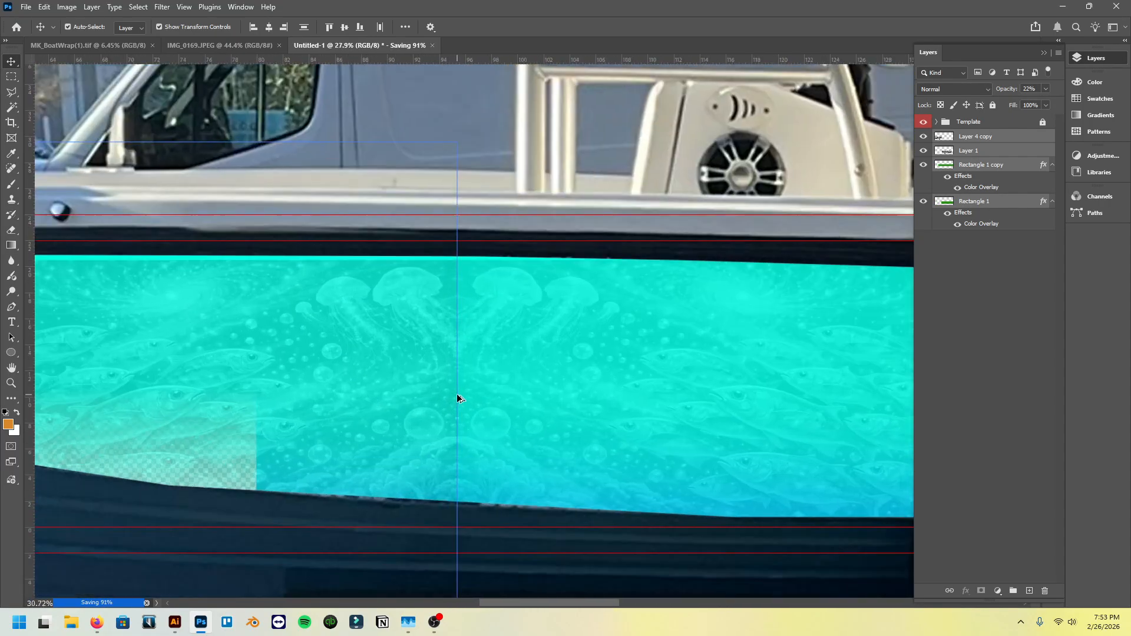
pyautogui.scroll(2, 458, 399)
pyautogui.scroll(-10, 458, 314)
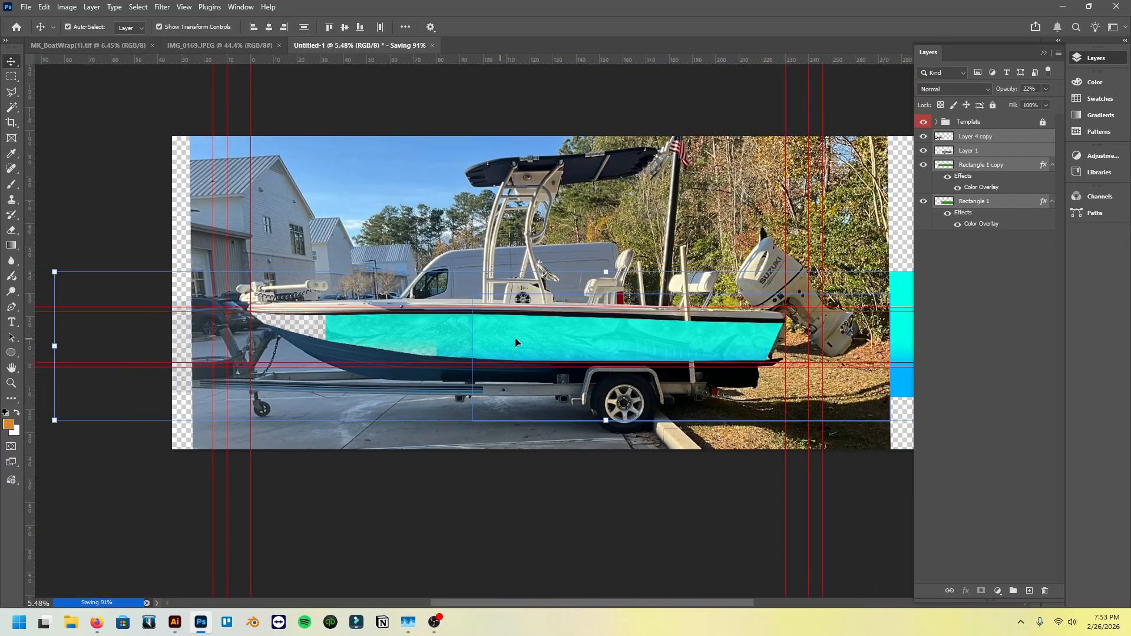
pyautogui.moveTo(515, 341); pyautogui.dragTo(307, 338)
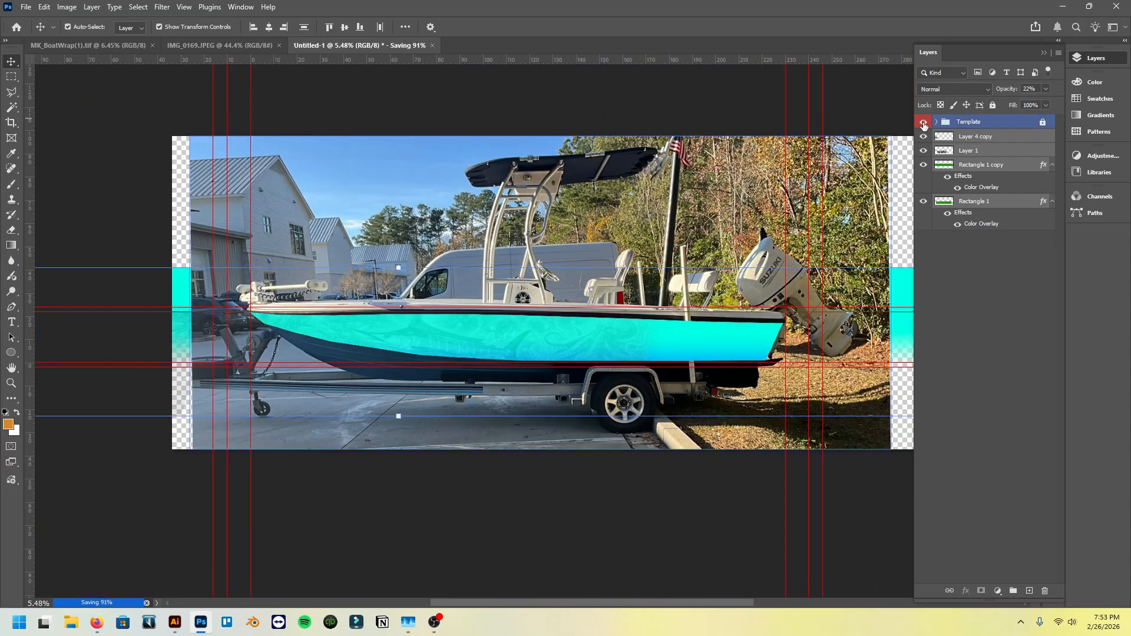
# - Hide the Template group and align the artwork layers over the bow guides, finishing with small nudges toward the stern
pyautogui.click(924, 122)
pyautogui.scroll(5, 287, 330)
pyautogui.moveTo(286, 330); pyautogui.dragTo(156, 325)
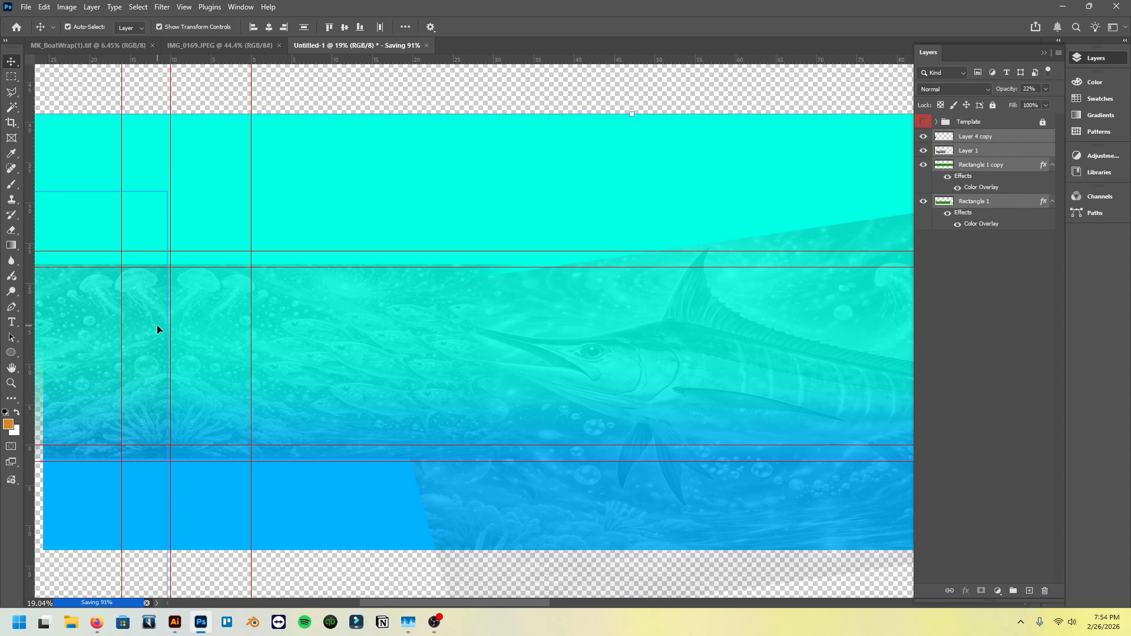
pyautogui.hotkey('shift', 'Right')
pyautogui.hotkey('shift', 'Right')
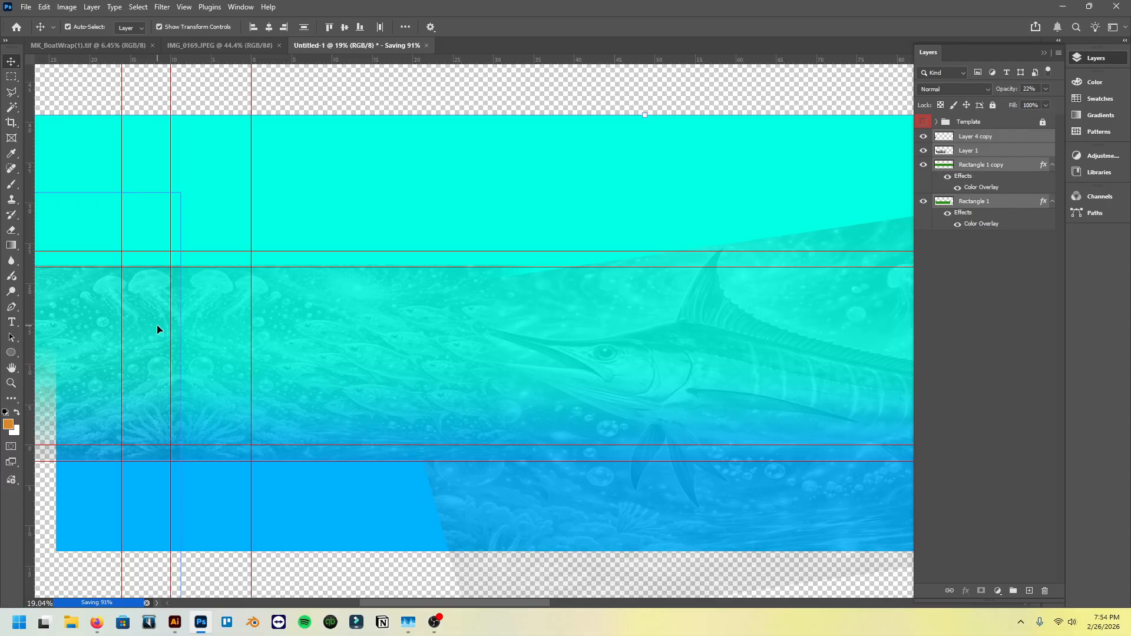
# - Deselect the artwork layers and show the Template group over them again
pyautogui.scroll(-2, 211, 339)
pyautogui.hscroll(4, 265, 343)
pyautogui.scroll(-2, 416, 316)
pyautogui.hscroll(-1, 349, 313)
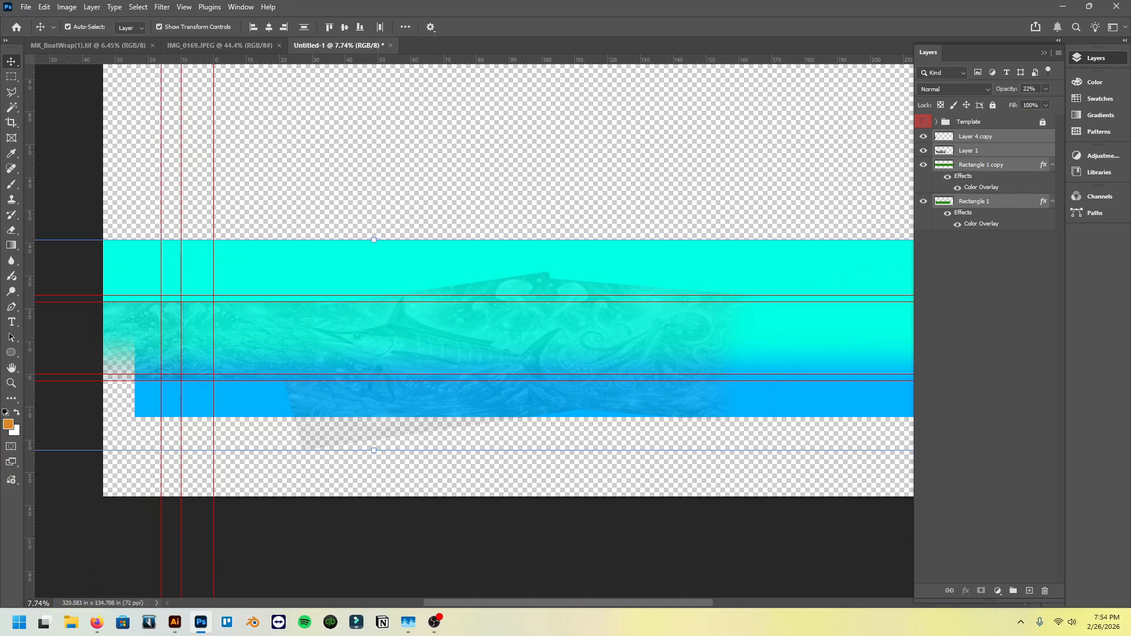
pyautogui.click(12, 78)
pyautogui.click(12, 61)
pyautogui.click(711, 136)
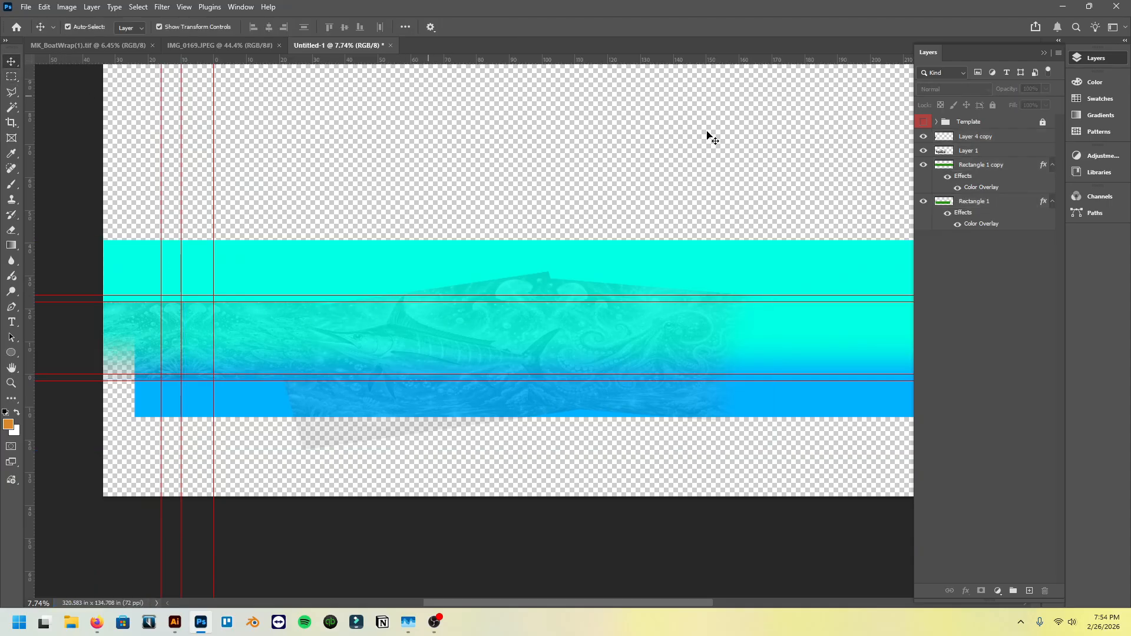
pyautogui.click(923, 122)
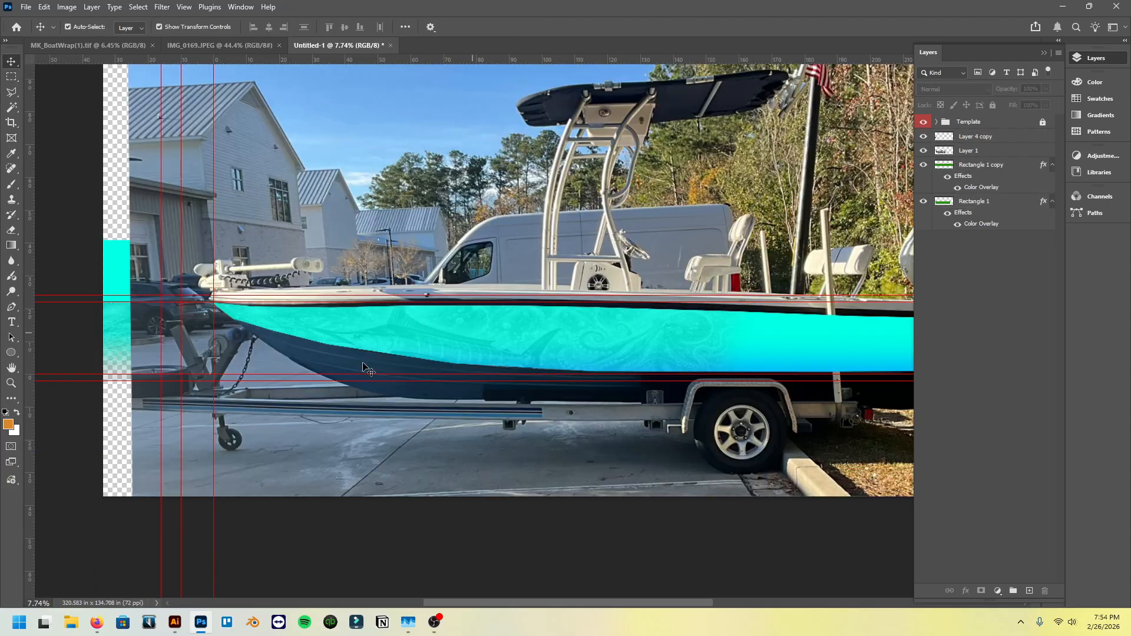
pyautogui.click(359, 368)
# - Move the four artwork layers together toward the stern and nudge them slightly upward inside the hull, leaving nothing selected
pyautogui.hscroll(2, 363, 370)
pyautogui.scroll(-1, 363, 370)
pyautogui.hscroll(-2, 363, 369)
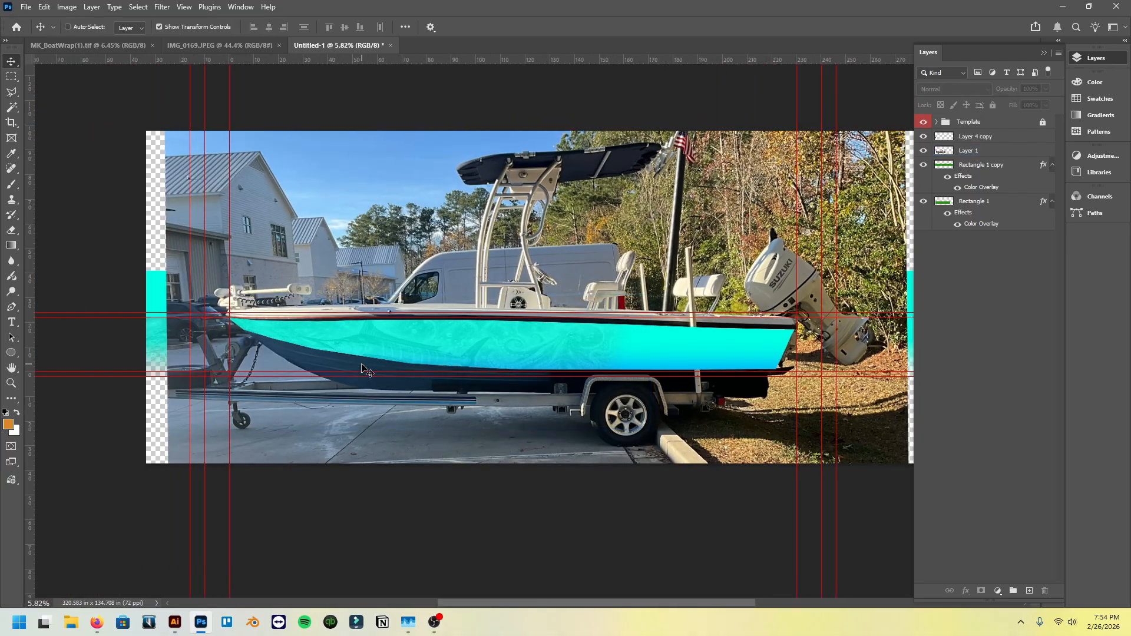
pyautogui.hscroll(1, 363, 369)
pyautogui.click(998, 136)
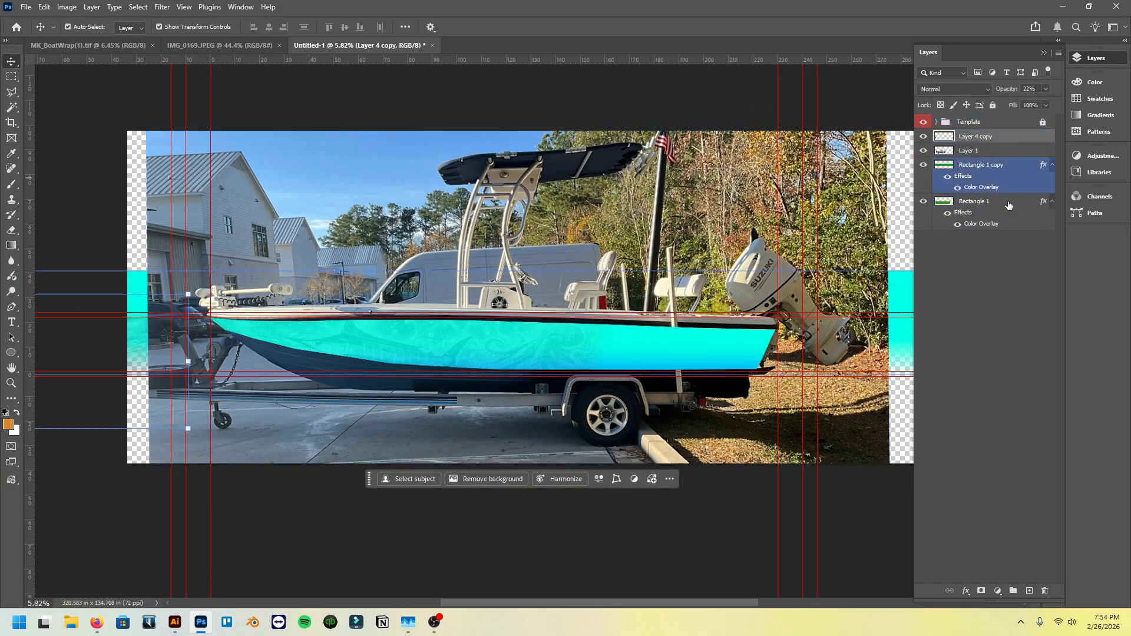
pyautogui.keyDown('shift'); pyautogui.click(1009, 203); pyautogui.keyUp('shift')
pyautogui.moveTo(422, 341); pyautogui.dragTo(507, 337)
pyautogui.press('Up')
pyautogui.press('Up')
pyautogui.press('Up')
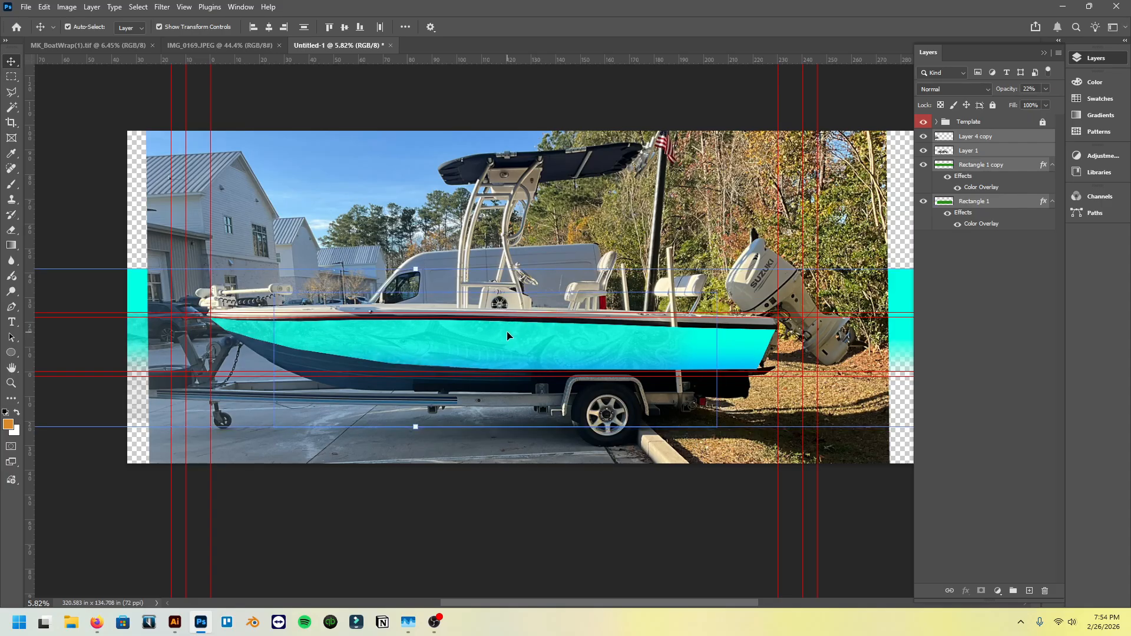
pyautogui.click(86, 89)
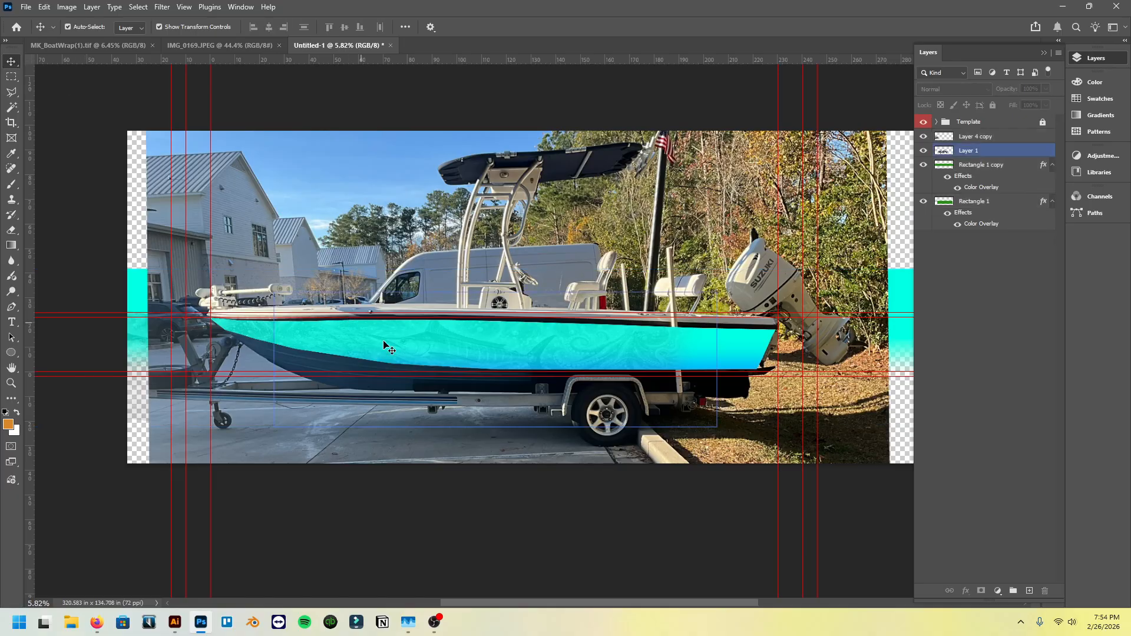
# - Examine the wrap artwork inside the hull cutout from bow to stern, both up close and as a whole
pyautogui.scroll(8, 442, 361)
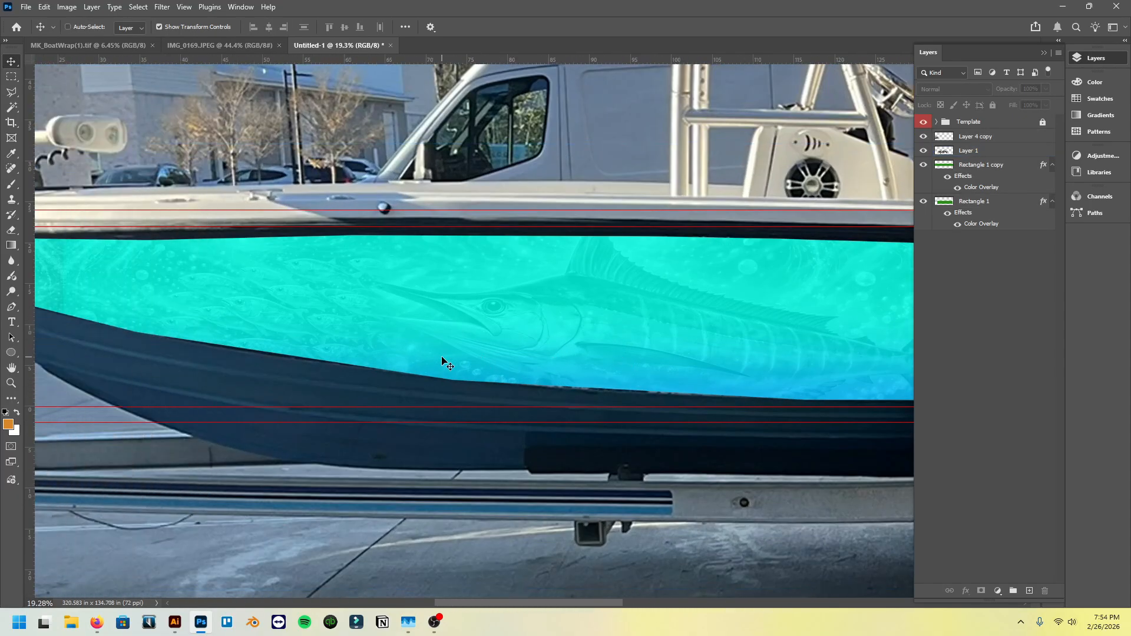
pyautogui.hscroll(-3, 442, 358)
pyautogui.scroll(6, 327, 251)
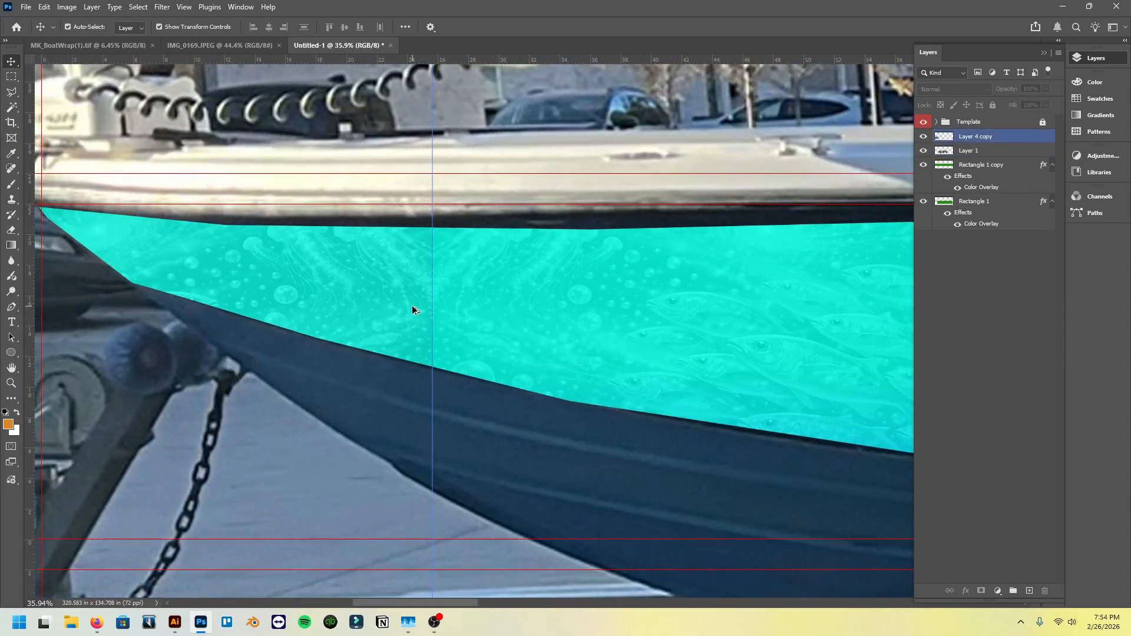
pyautogui.scroll(-2, 396, 317)
pyautogui.scroll(-3, 396, 316)
pyautogui.hscroll(8, 391, 339)
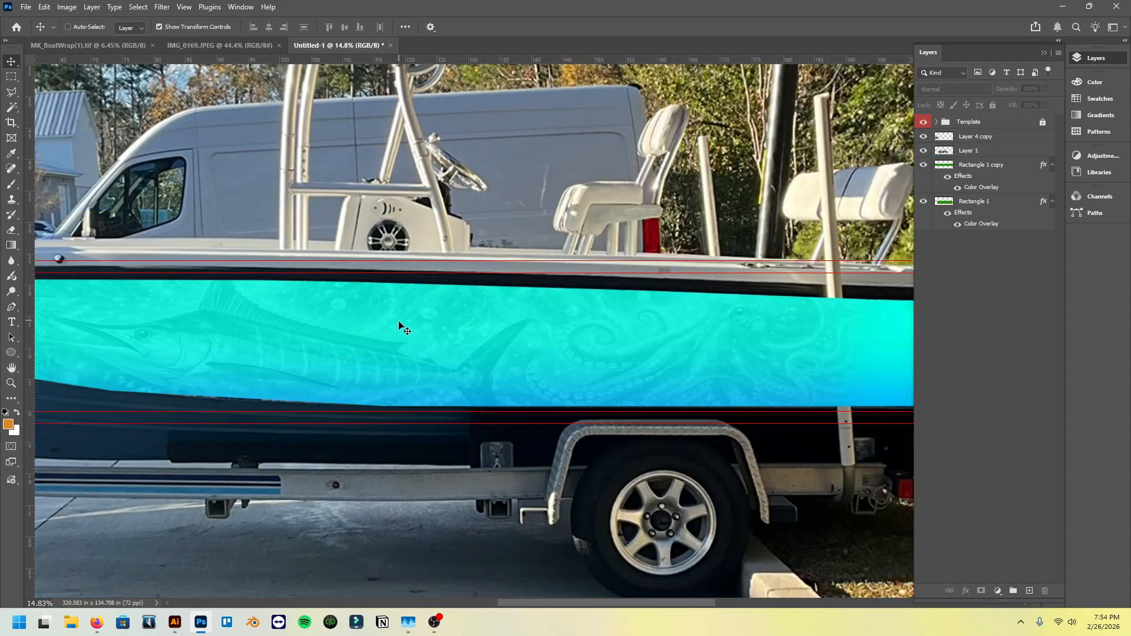
pyautogui.hscroll(2, 398, 323)
pyautogui.click(567, 380)
pyautogui.scroll(-2, 568, 380)
pyautogui.hscroll(3, 588, 375)
pyautogui.scroll(5, 493, 352)
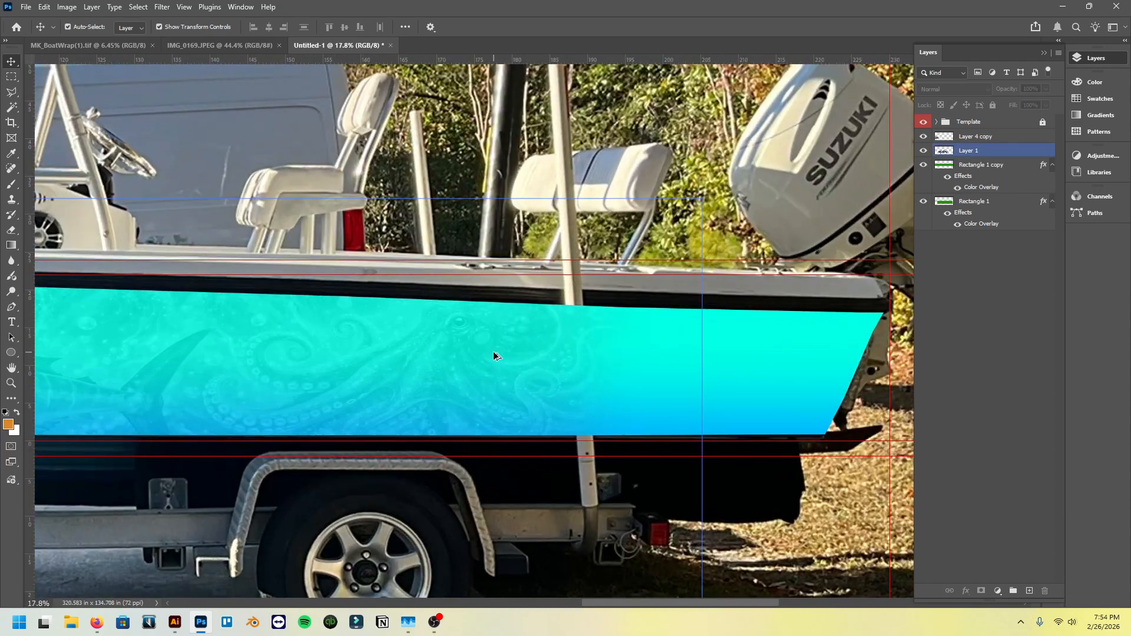
pyautogui.scroll(-6, 494, 356)
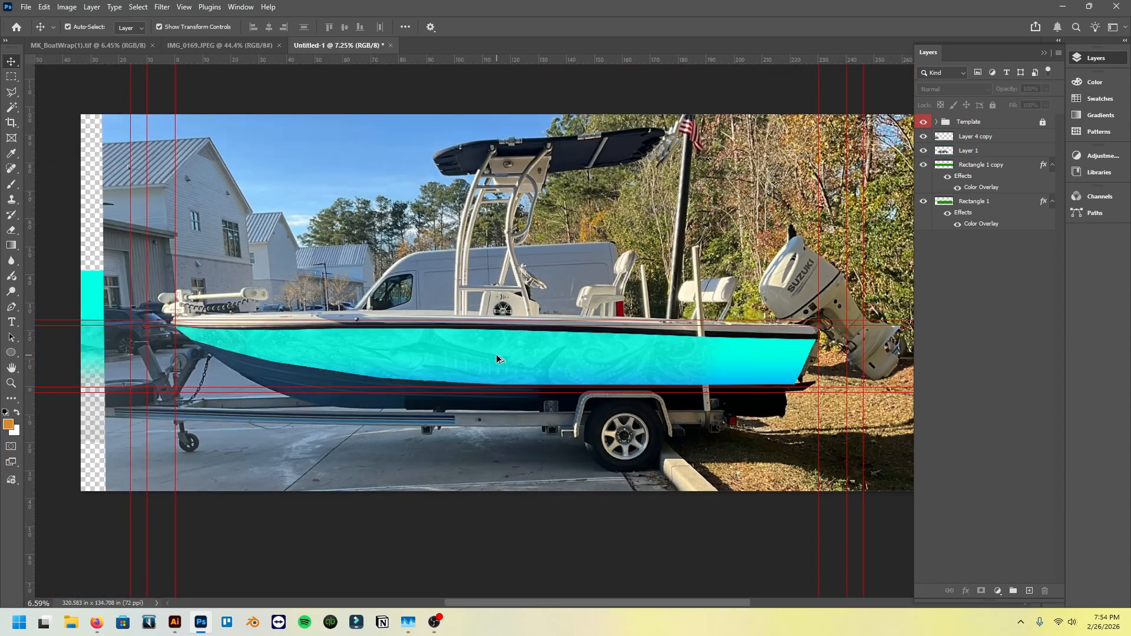
pyautogui.click(497, 356)
pyautogui.hscroll(1, 497, 359)
pyautogui.click(74, 99)
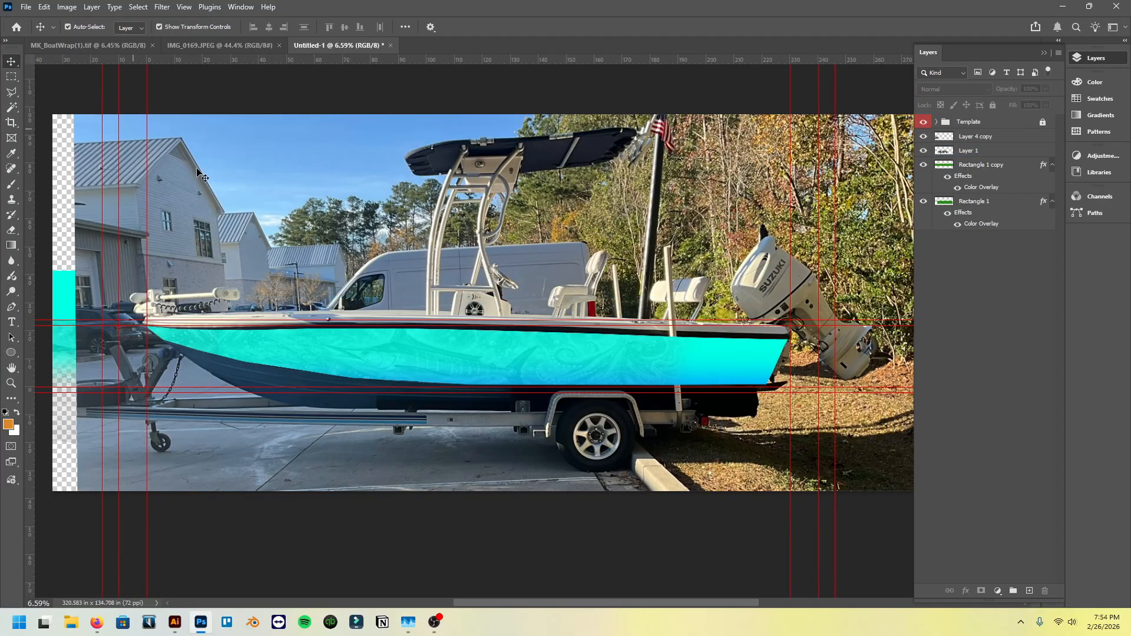
pyautogui.click(362, 337)
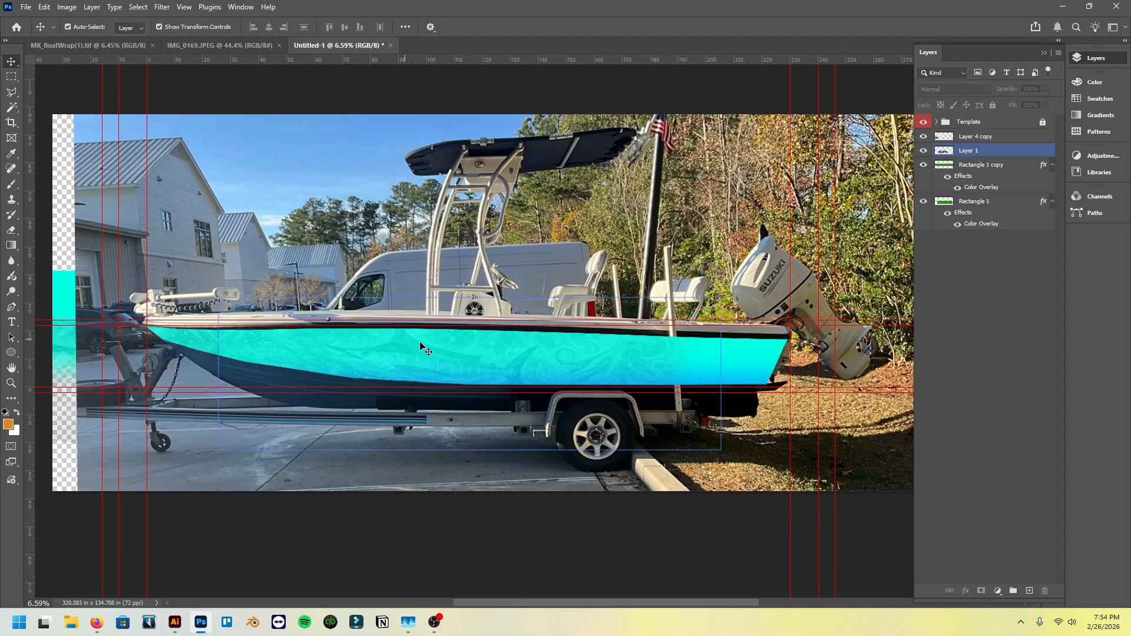
pyautogui.click(62, 409)
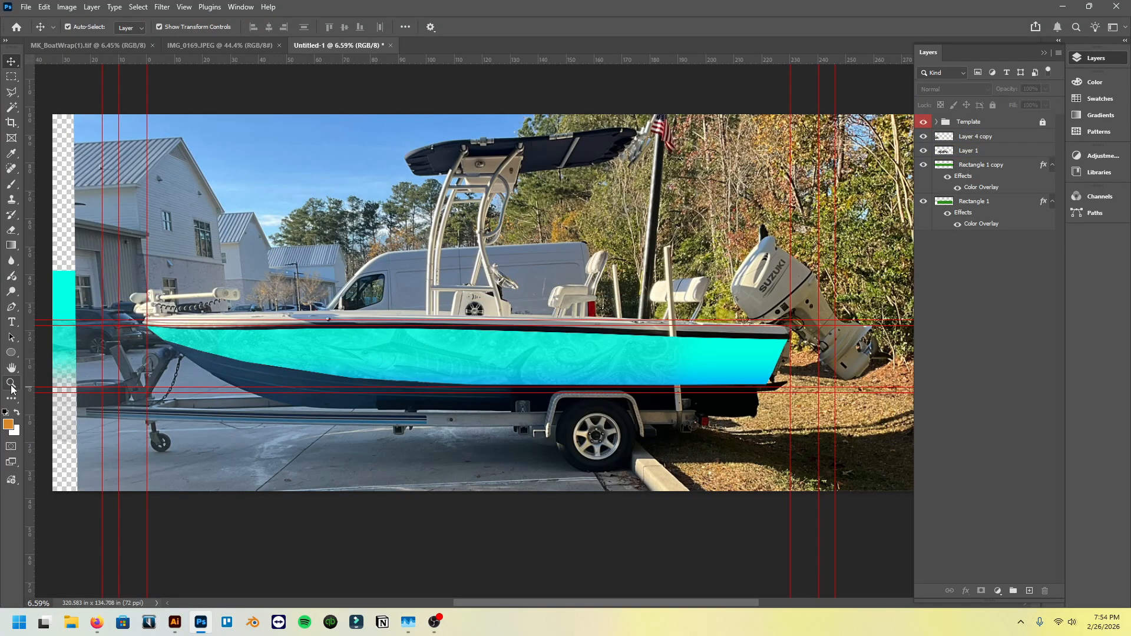
# - View the document at Print Size and inspect the artwork's detail from the marlin's tail across the octopus toward the stern
pyautogui.press('z')
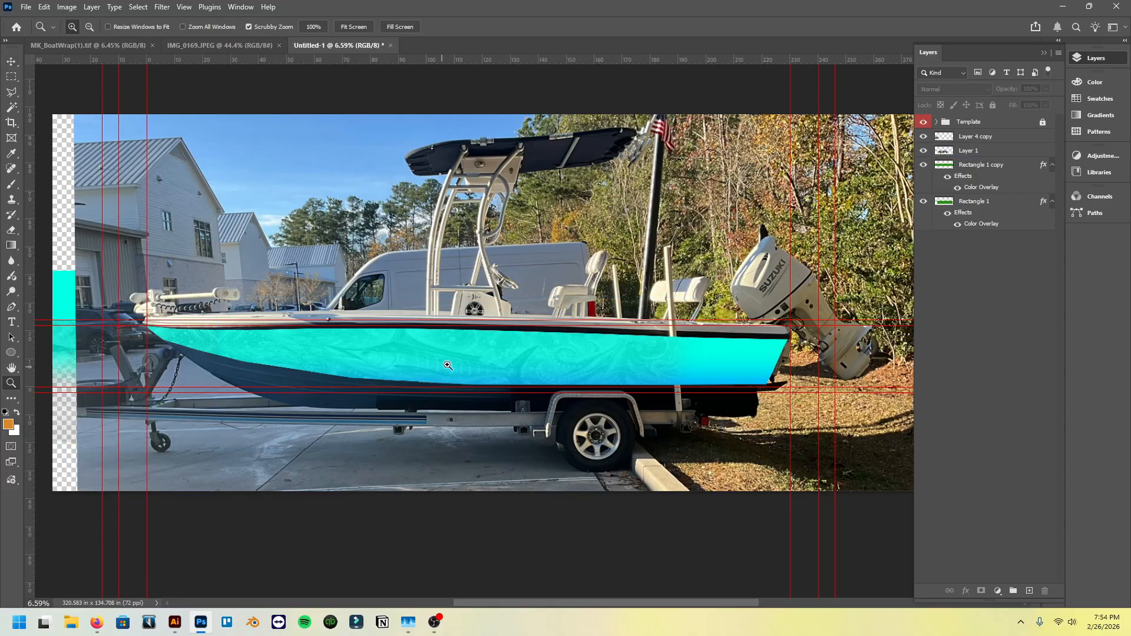
pyautogui.rightClick(466, 340)
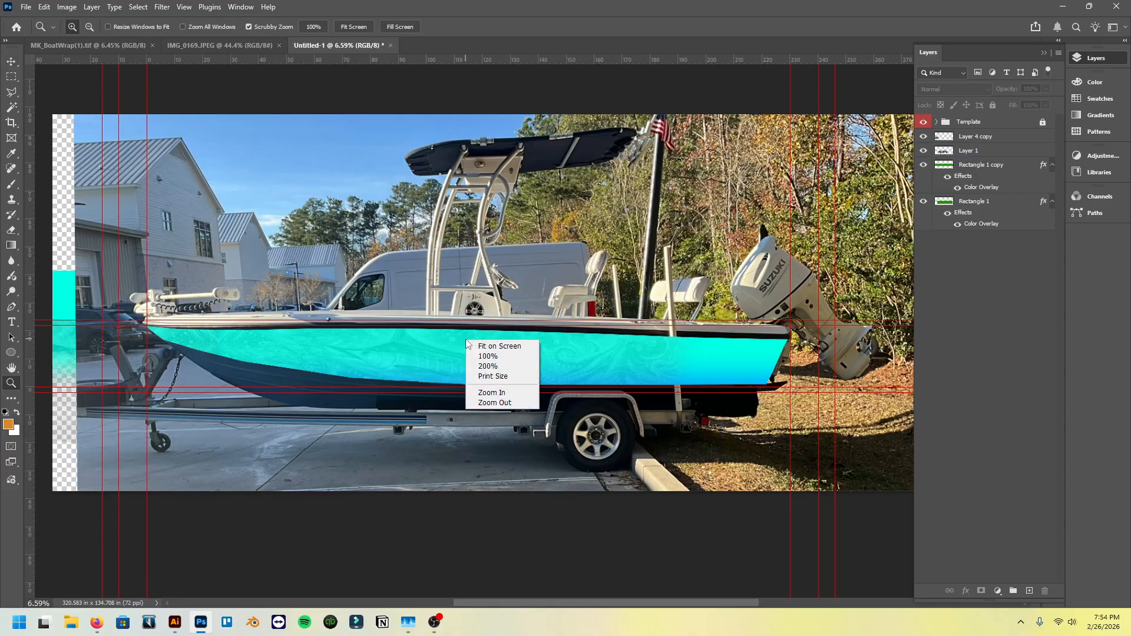
pyautogui.click(500, 377)
pyautogui.scroll(-6, 500, 377)
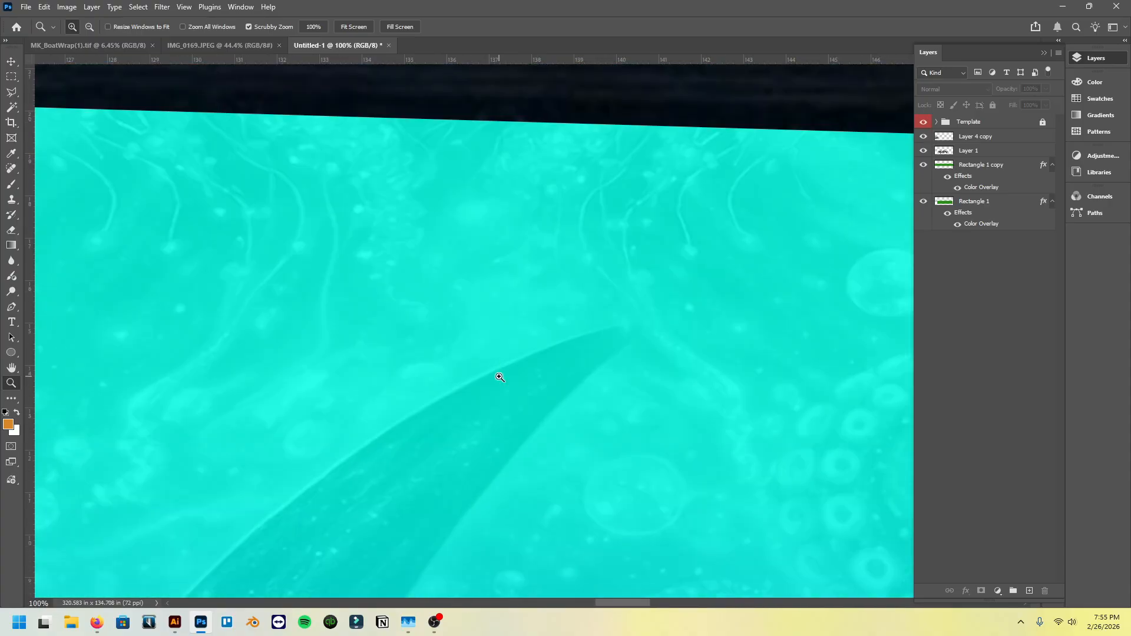
pyautogui.scroll(-5, 454, 454)
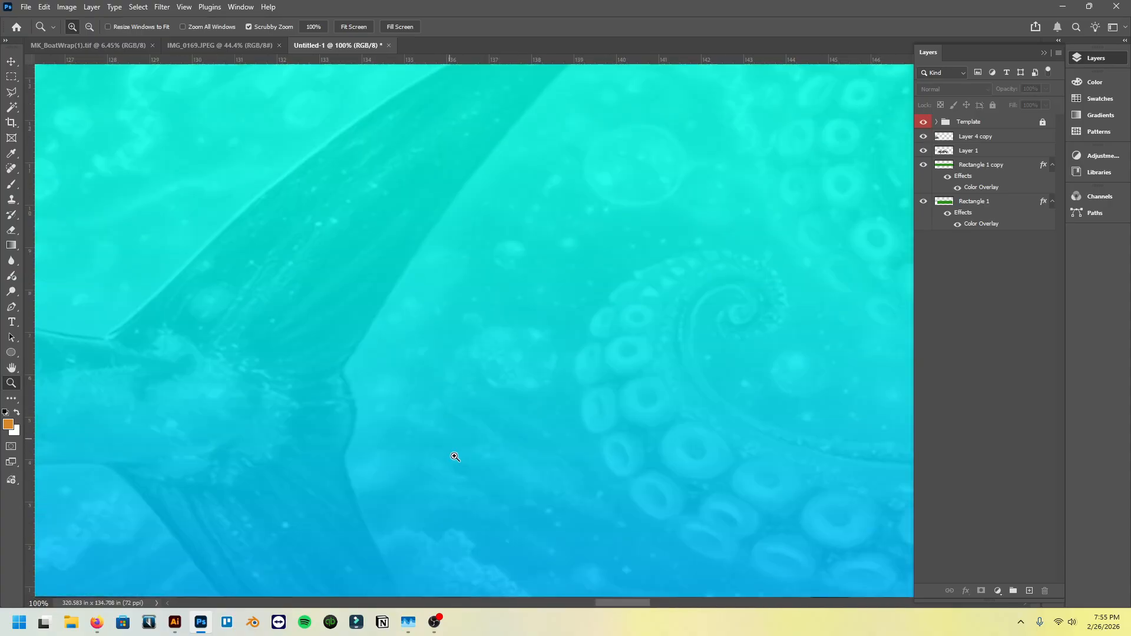
pyautogui.hscroll(7, 449, 376)
pyautogui.hscroll(14, 450, 374)
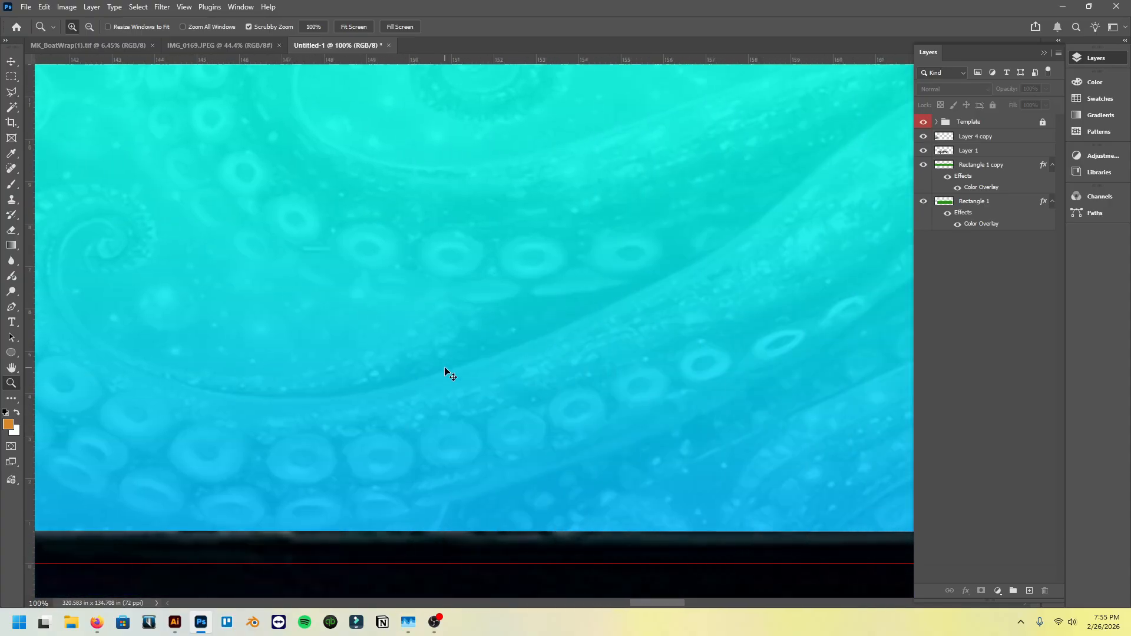
pyautogui.scroll(3, 451, 378)
pyautogui.hscroll(5, 454, 386)
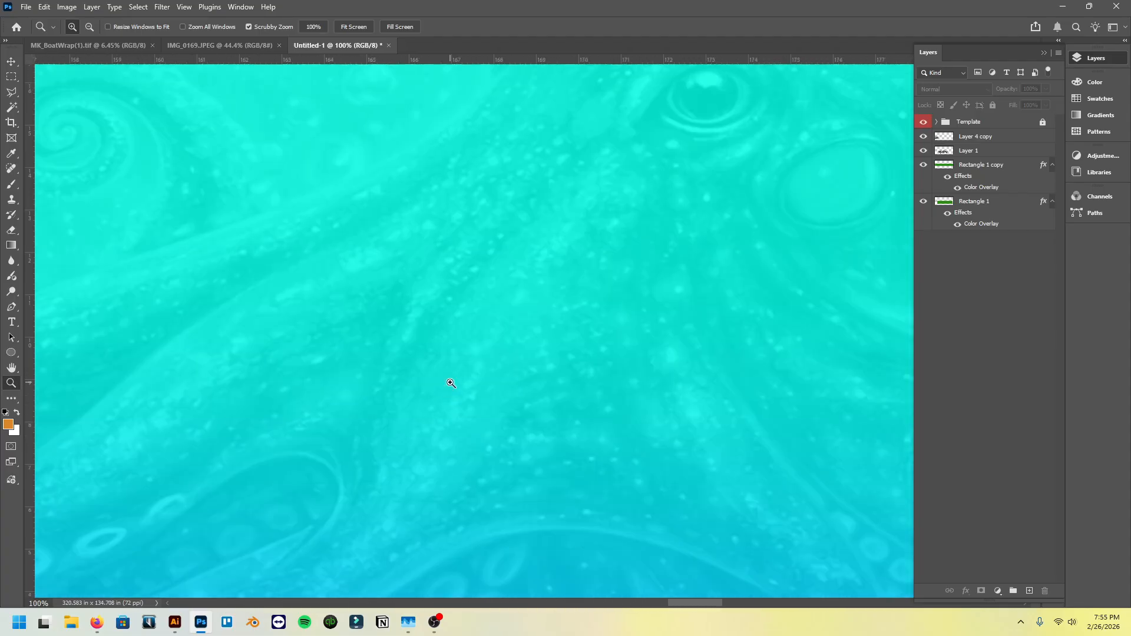
pyautogui.scroll(2, 454, 389)
pyautogui.hscroll(5, 455, 392)
pyautogui.hscroll(12, 453, 397)
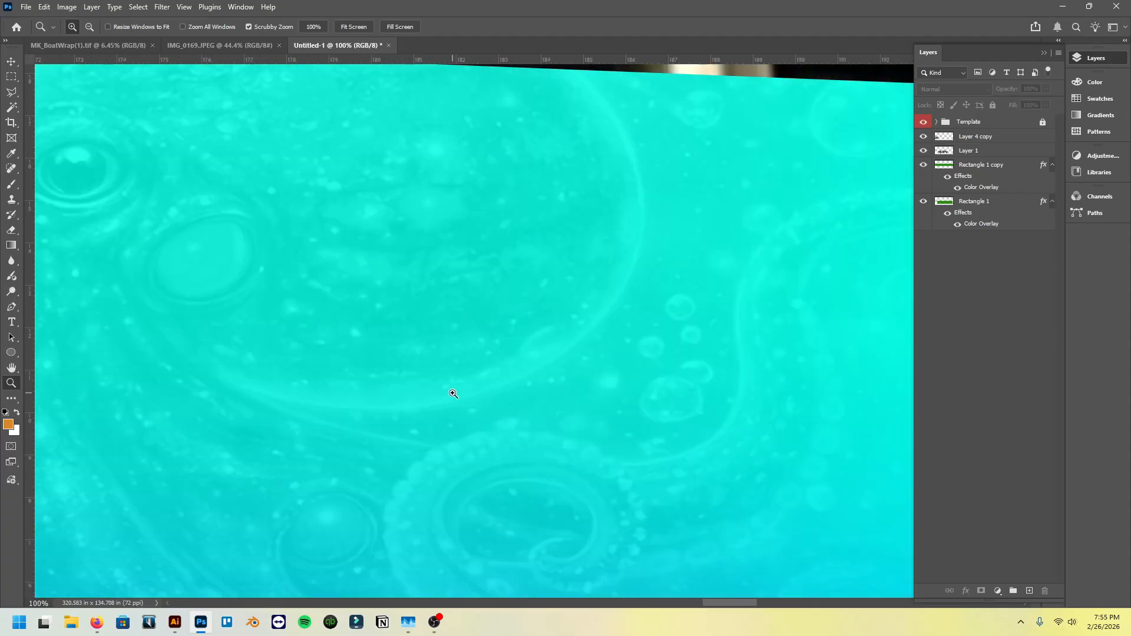
pyautogui.scroll(1, 452, 400)
pyautogui.hscroll(-11, 452, 402)
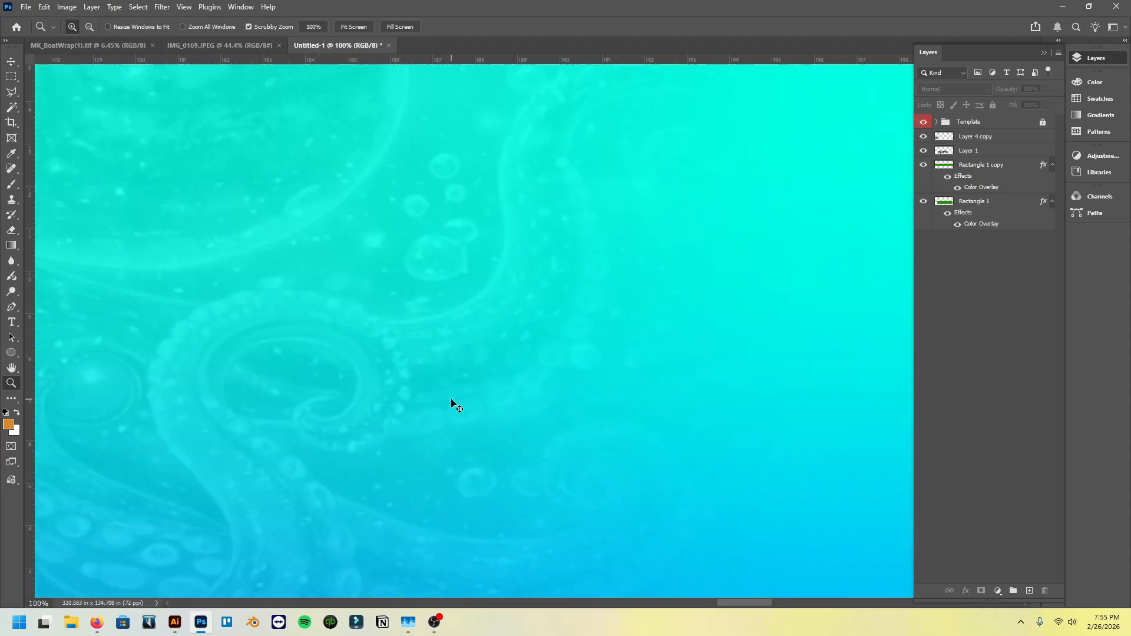
# - Examine the artwork's detail from the octopus through the baitfish to the jellyfish at the bow, and the wrapped hull as a whole
pyautogui.hscroll(-18, 453, 404)
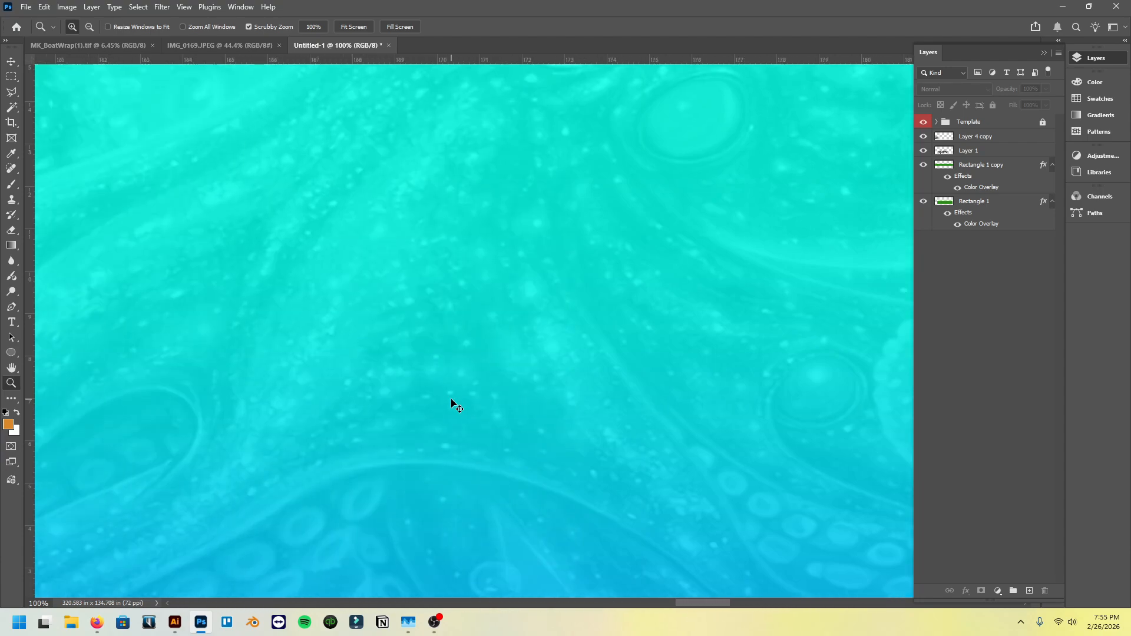
pyautogui.hscroll(-16, 453, 404)
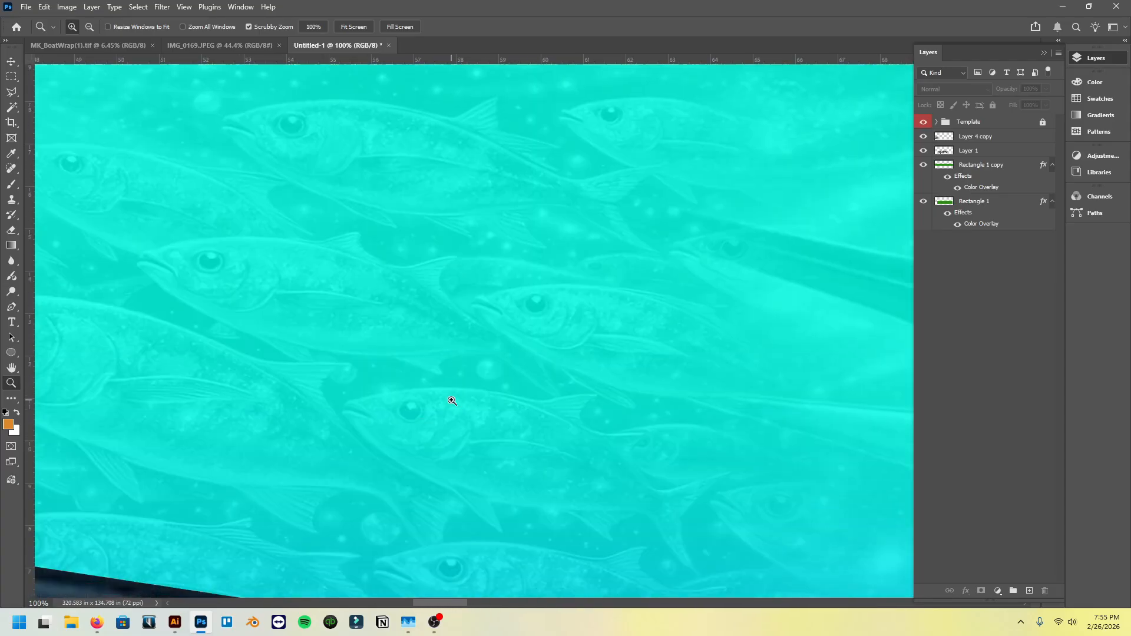
pyautogui.scroll(5, 452, 400)
pyautogui.hscroll(-10, 452, 403)
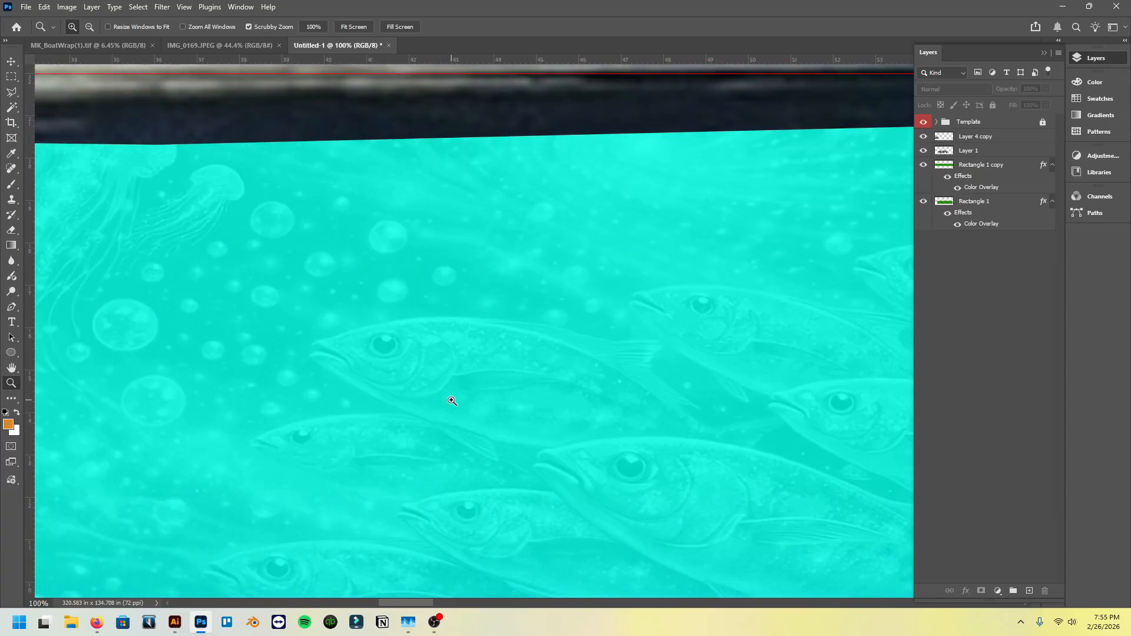
pyautogui.scroll(-6, 452, 401)
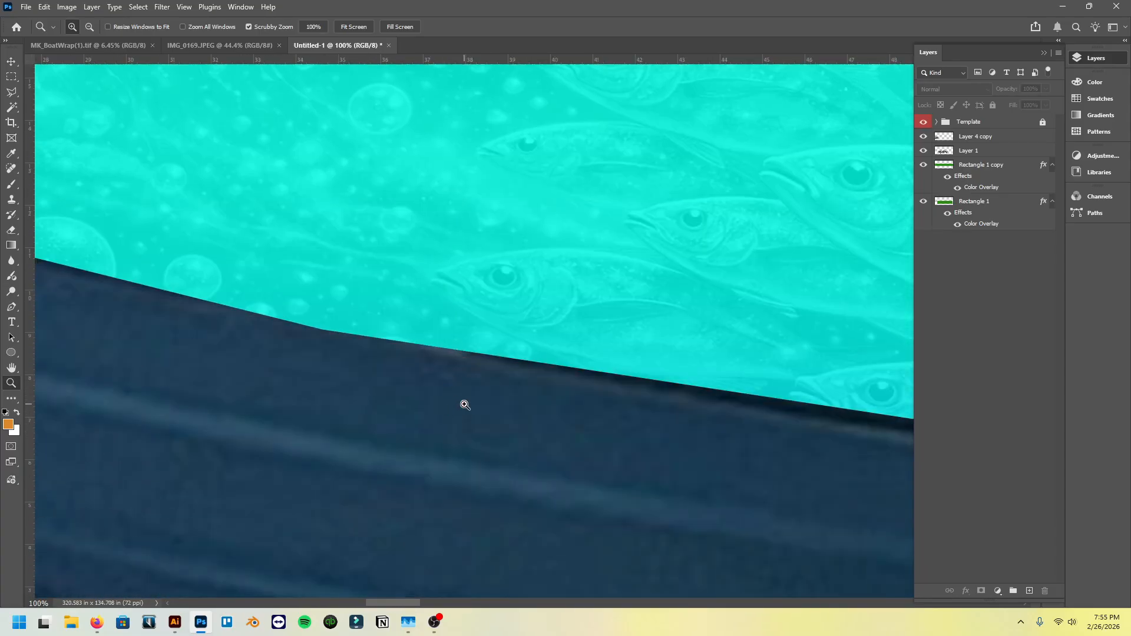
pyautogui.scroll(-3, 462, 405)
pyautogui.scroll(-5, 451, 381)
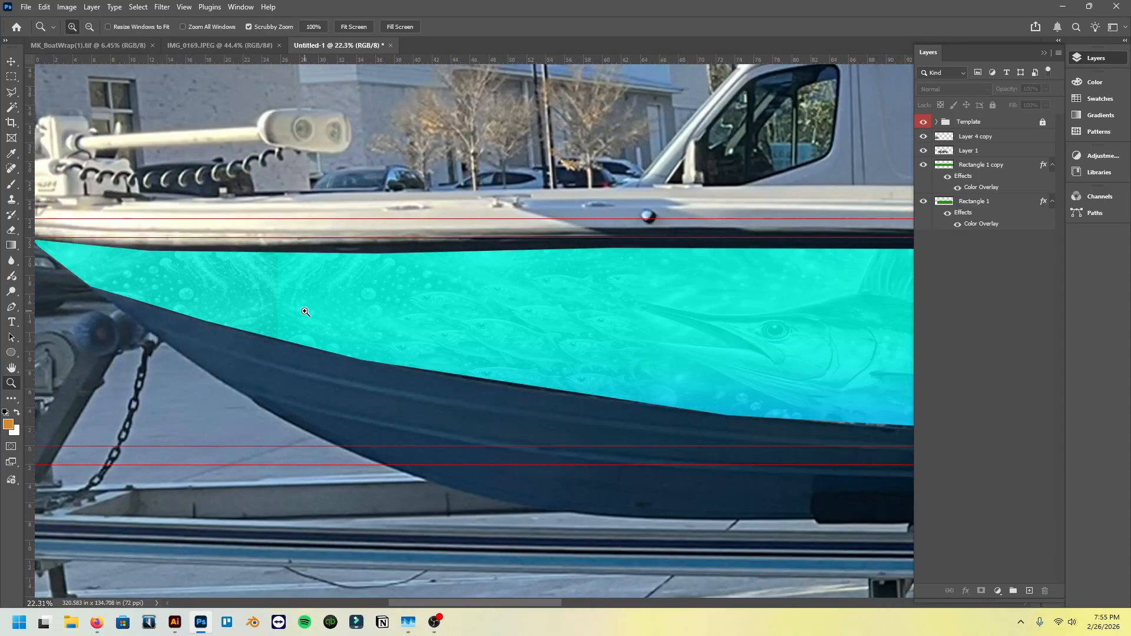
pyautogui.scroll(-5, 384, 323)
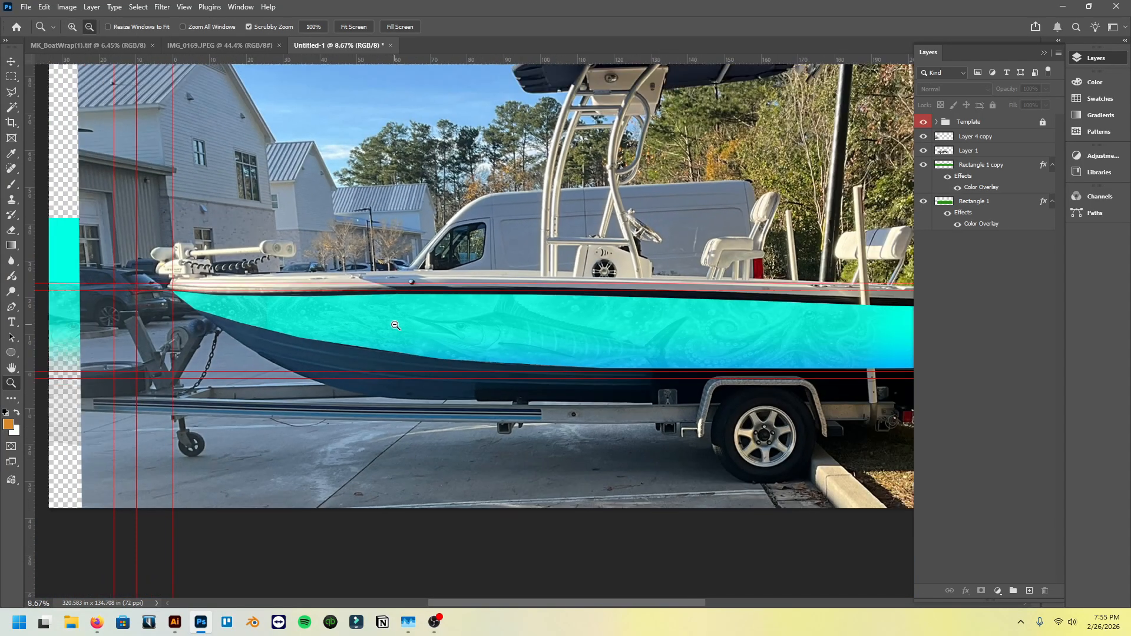
pyautogui.hscroll(-7, 524, 333)
pyautogui.scroll(4, 497, 364)
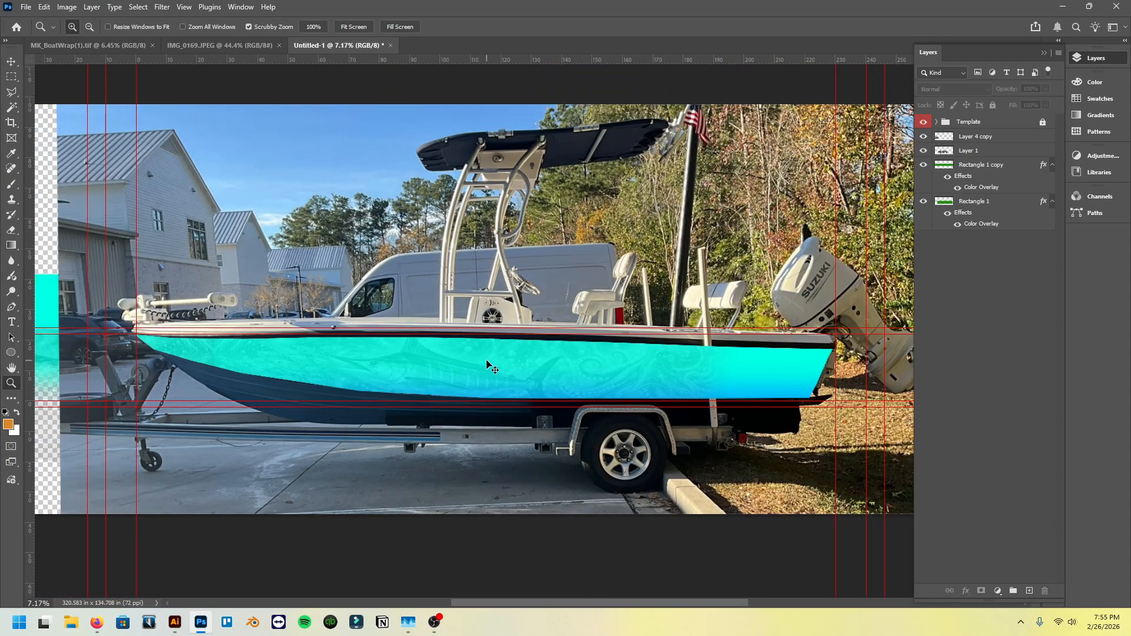
pyautogui.hscroll(-1, 490, 362)
pyautogui.hscroll(3, 488, 361)
pyautogui.scroll(1, 488, 362)
pyautogui.hscroll(-2, 488, 362)
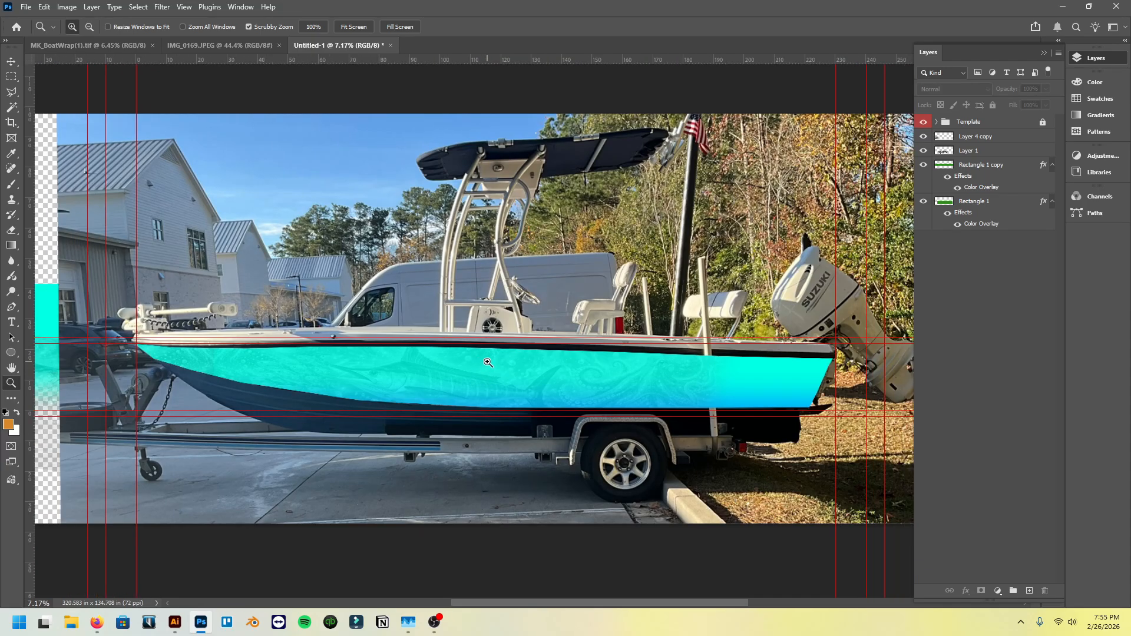
# - Select Layer 4 copy and hide the Template group so only the wrap artwork shows
pyautogui.click(14, 78)
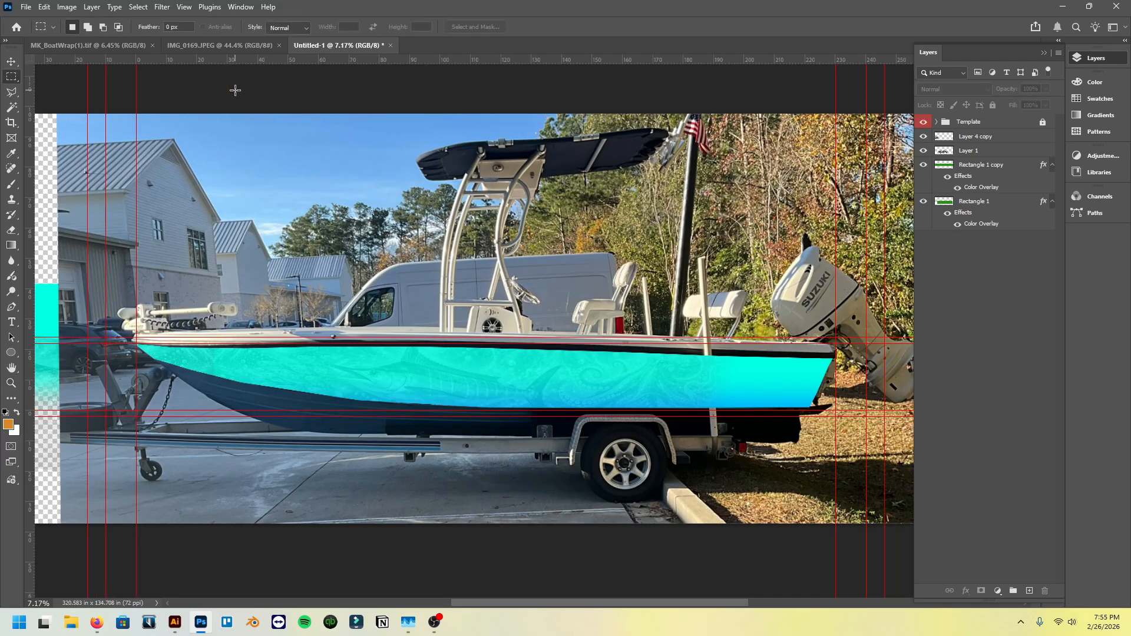
pyautogui.click(1010, 142)
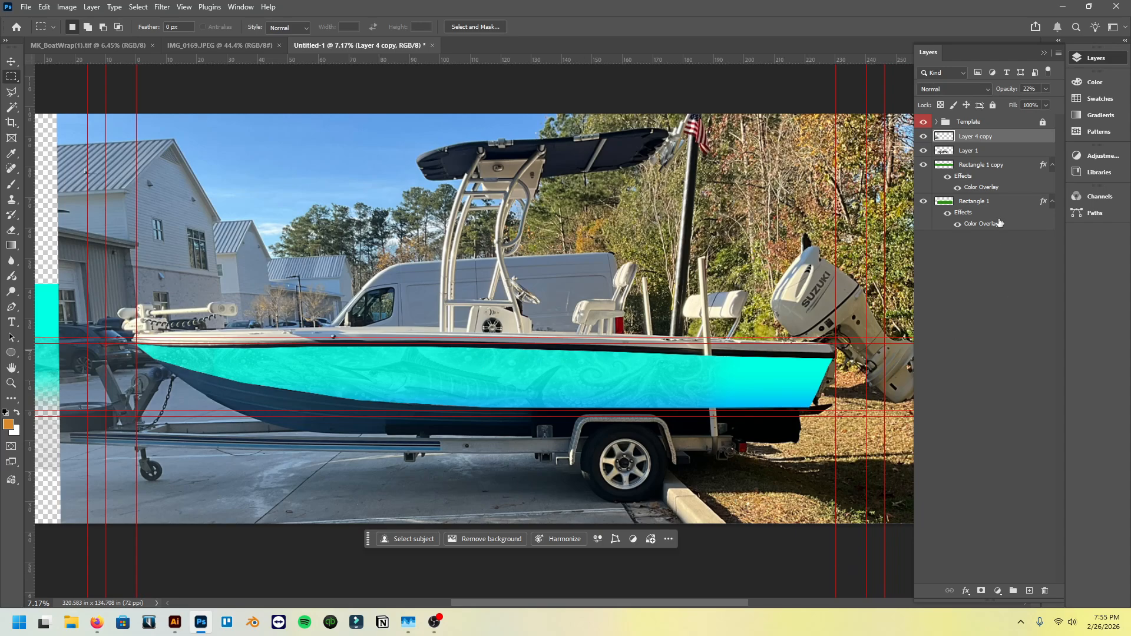
pyautogui.click(924, 124)
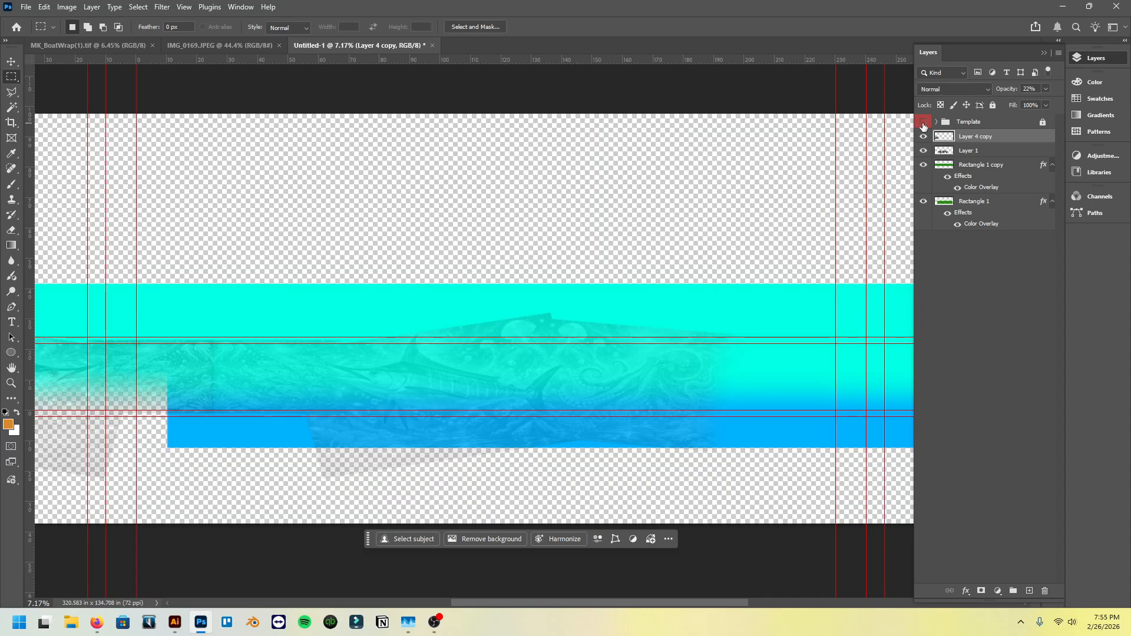
# - Try flattening the image with its hidden layers discarded, check the artwork beyond the bow, and undo the flatten
pyautogui.rightClick(1008, 141)
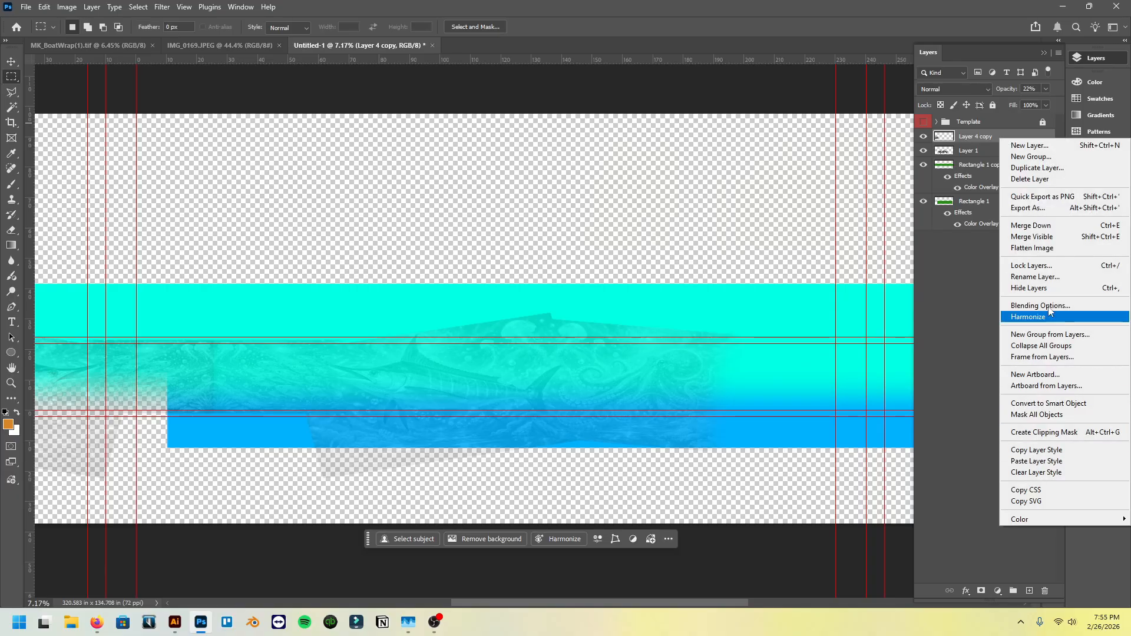
pyautogui.click(1047, 250)
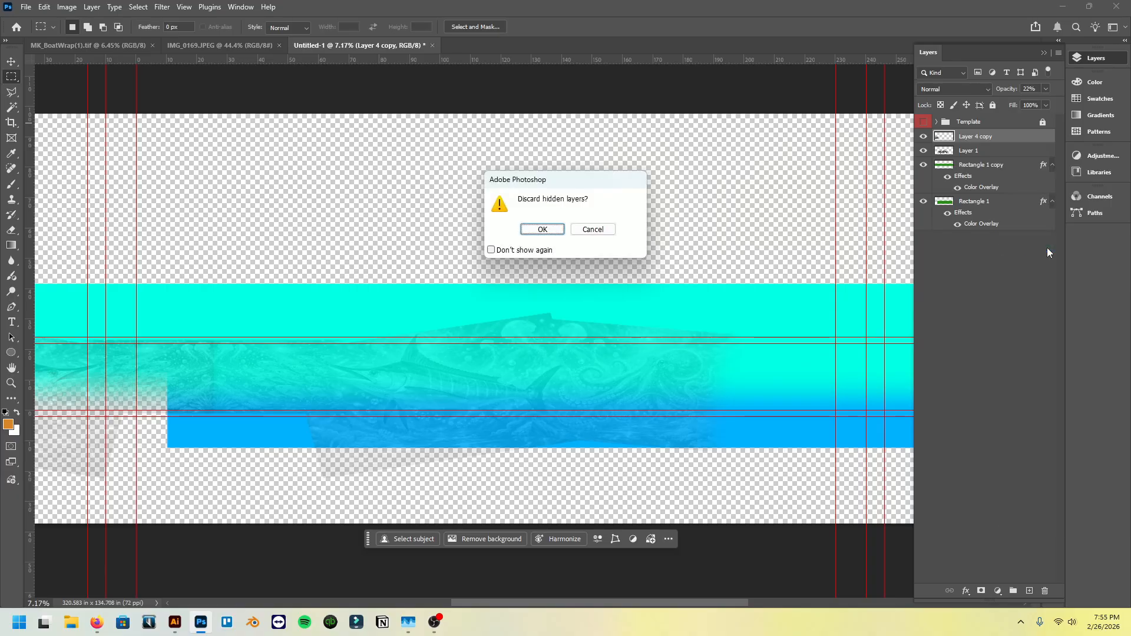
pyautogui.click(542, 230)
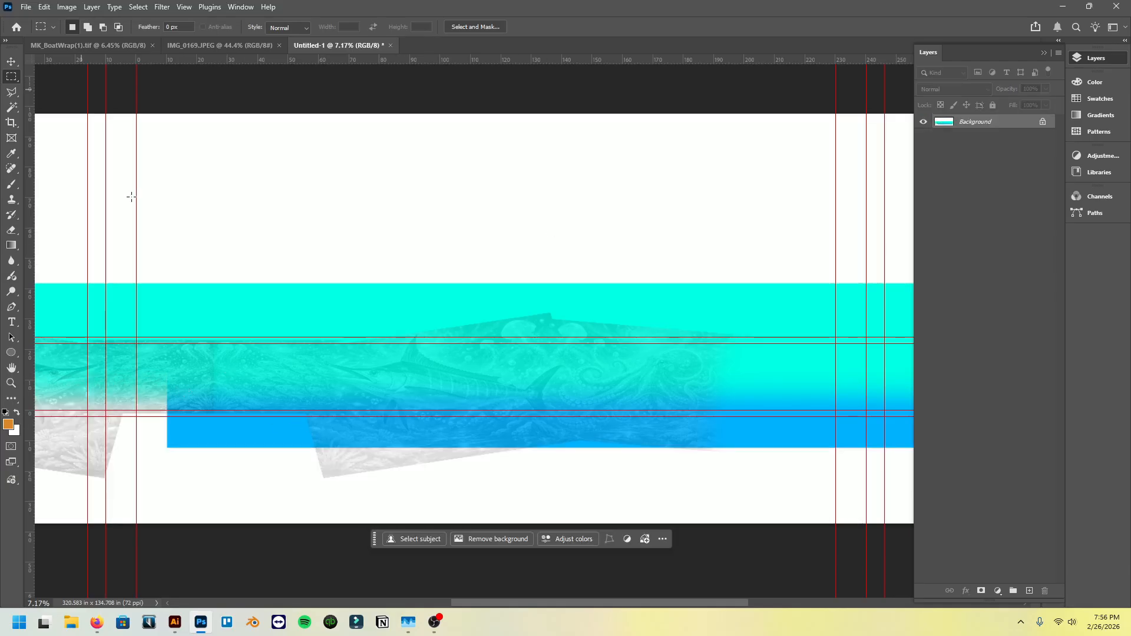
pyautogui.hscroll(-2, 113, 411)
pyautogui.scroll(2, 113, 411)
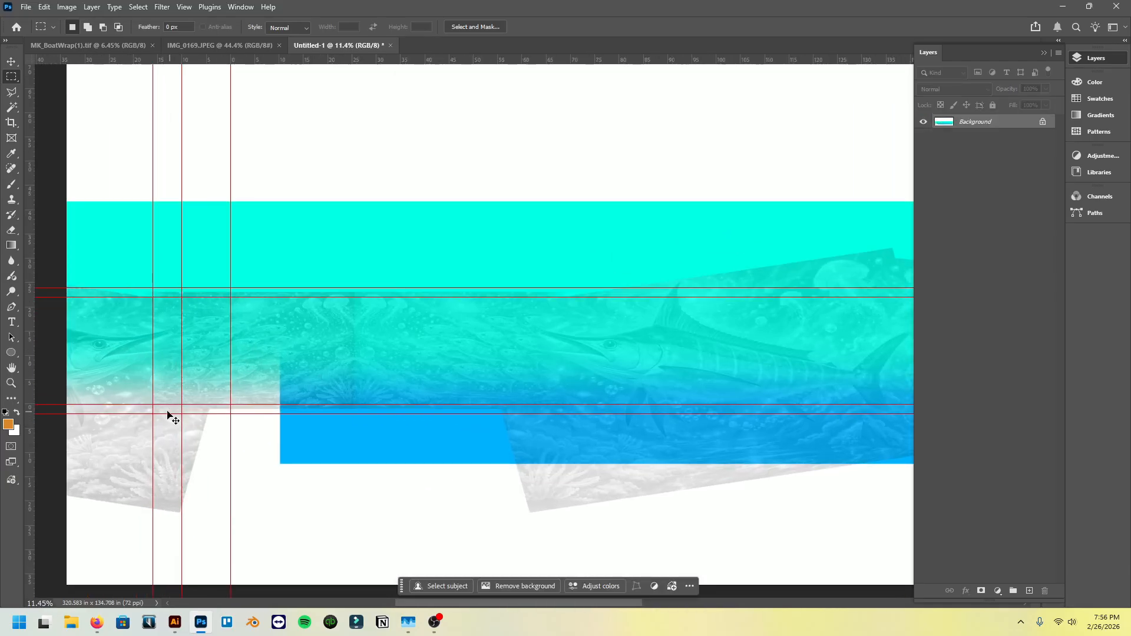
pyautogui.hscroll(-2, 169, 416)
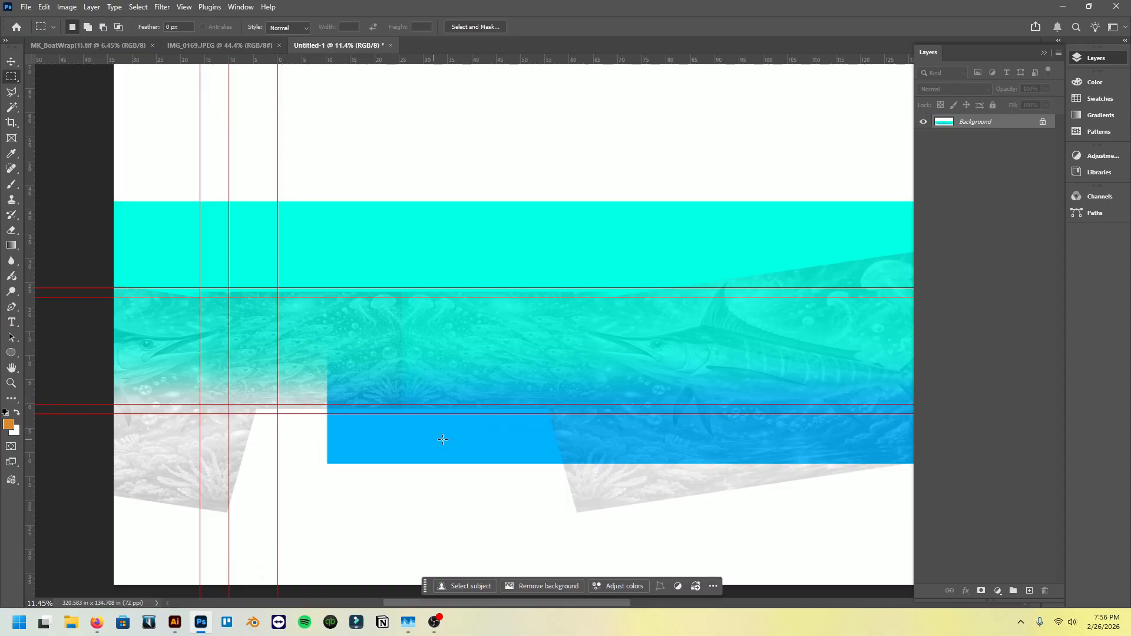
pyautogui.scroll(-2, 432, 445)
pyautogui.hscroll(-4, 446, 458)
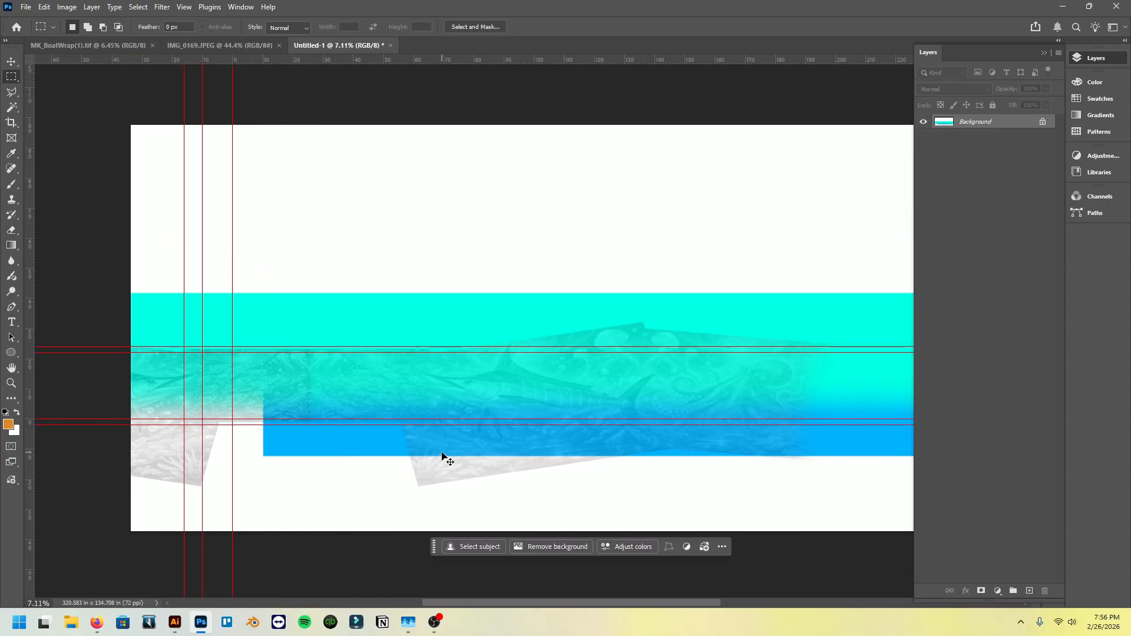
pyautogui.click(13, 63)
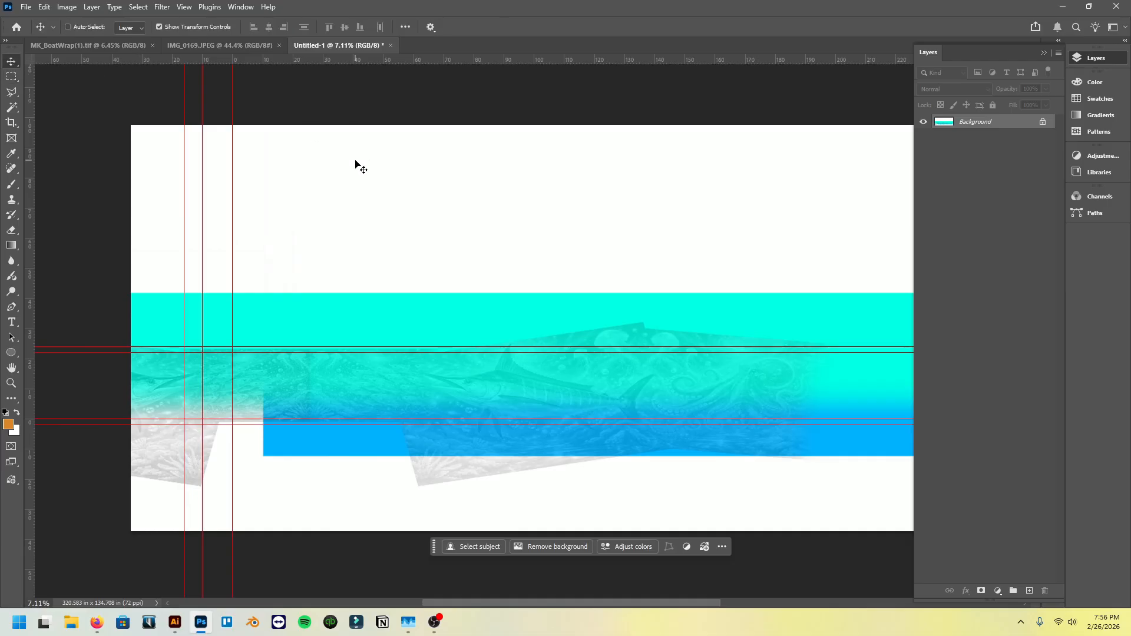
pyautogui.hotkey('ctrl', 'z')
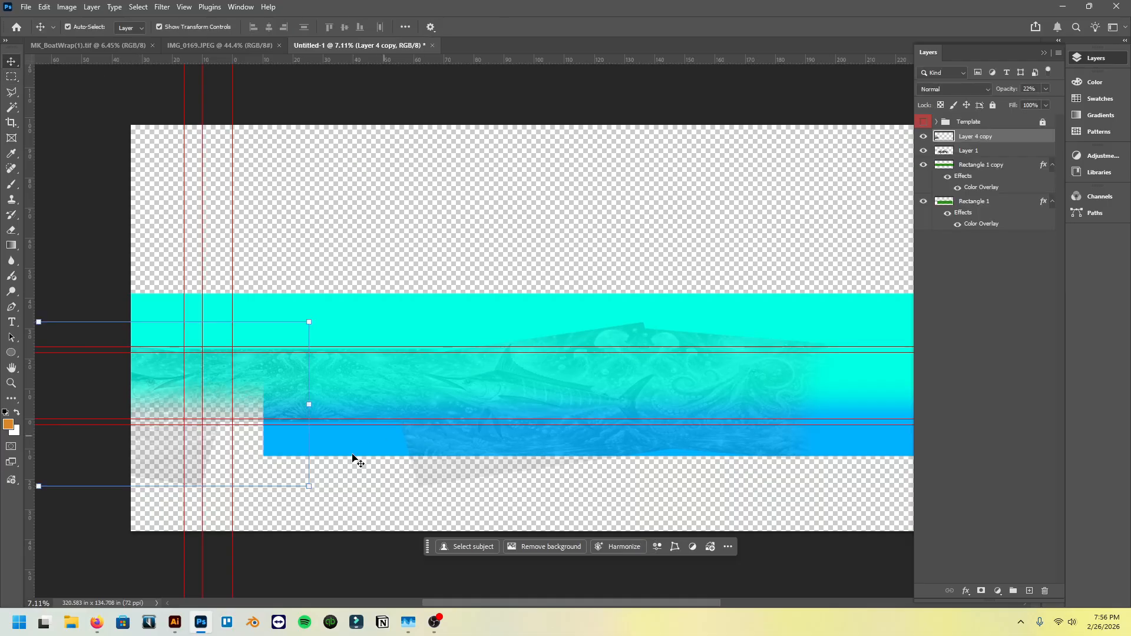
# - Stretch the blue Rectangle 1 past the bow-side edge of the canvas, to about 132.55% width
pyautogui.click(331, 440)
pyautogui.moveTo(273, 403); pyautogui.dragTo(66, 347)
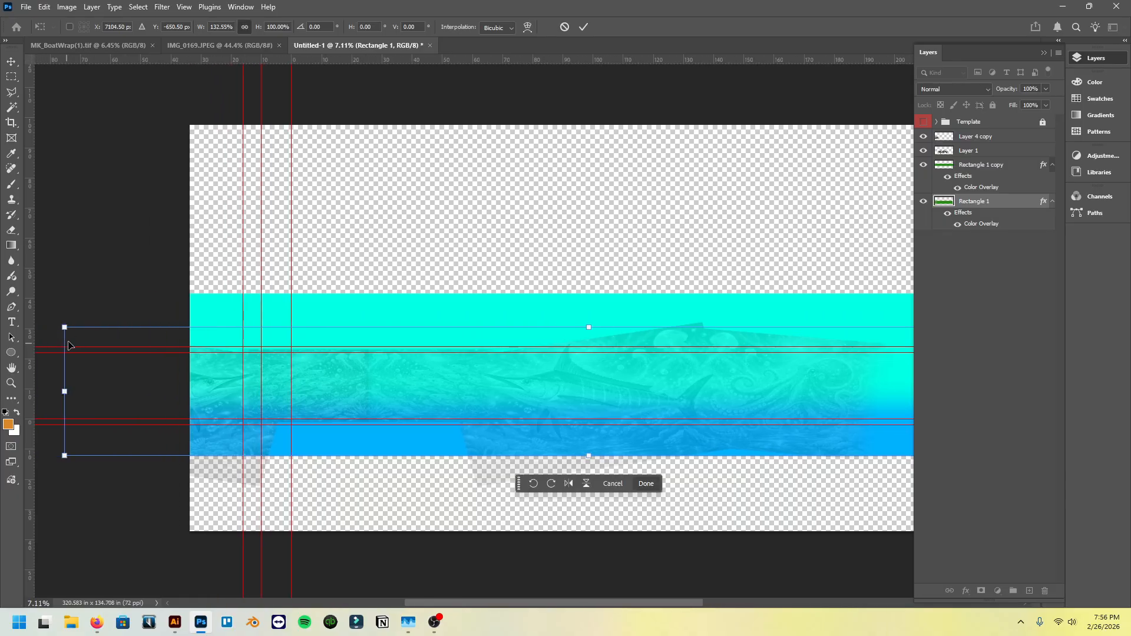
pyautogui.hscroll(3, 260, 330)
pyautogui.click(10, 62)
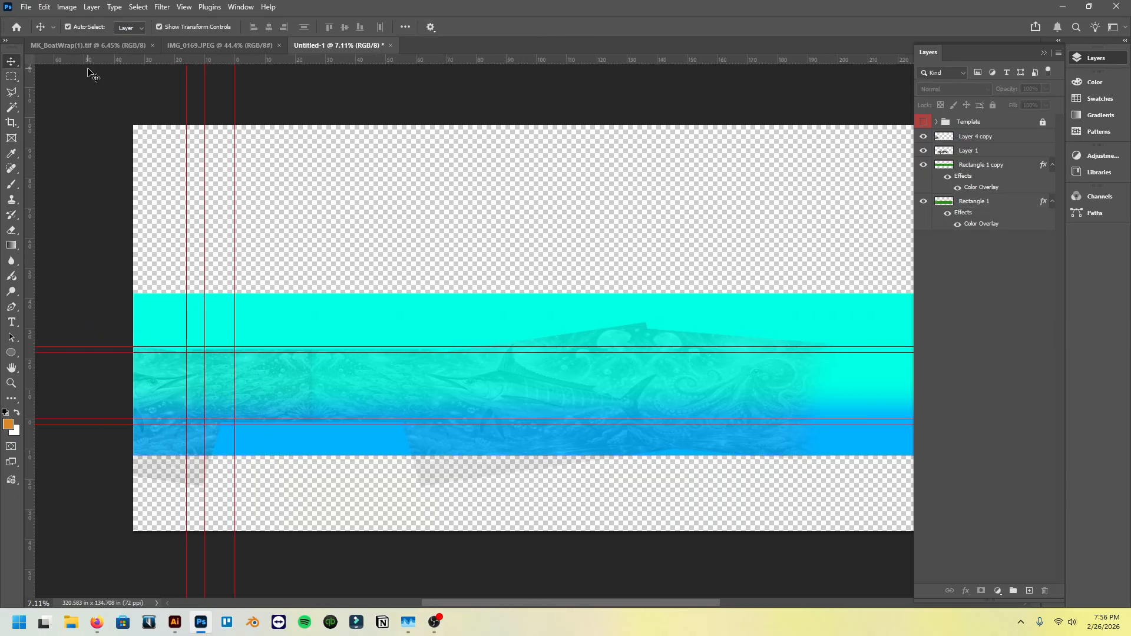
# - Stretch Layer 1 and Layer 4 copy together vertically, both upward and downward, to about 107% height
pyautogui.click(202, 311)
pyautogui.click(352, 395)
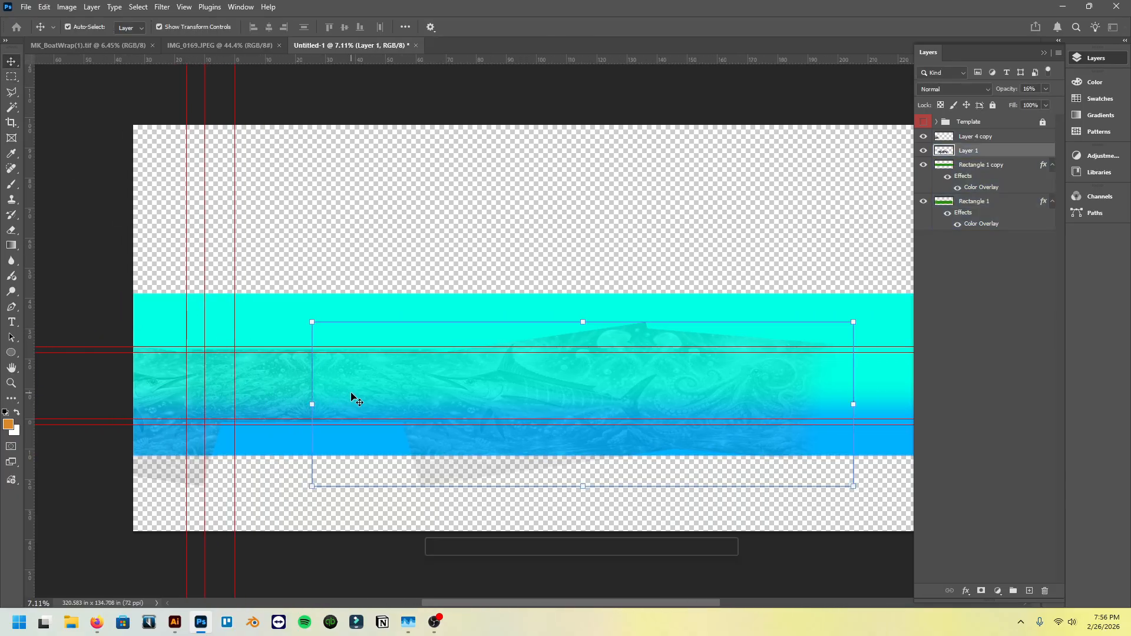
pyautogui.scroll(3, 284, 383)
pyautogui.keyDown('shift'); pyautogui.click(275, 392); pyautogui.keyUp('shift')
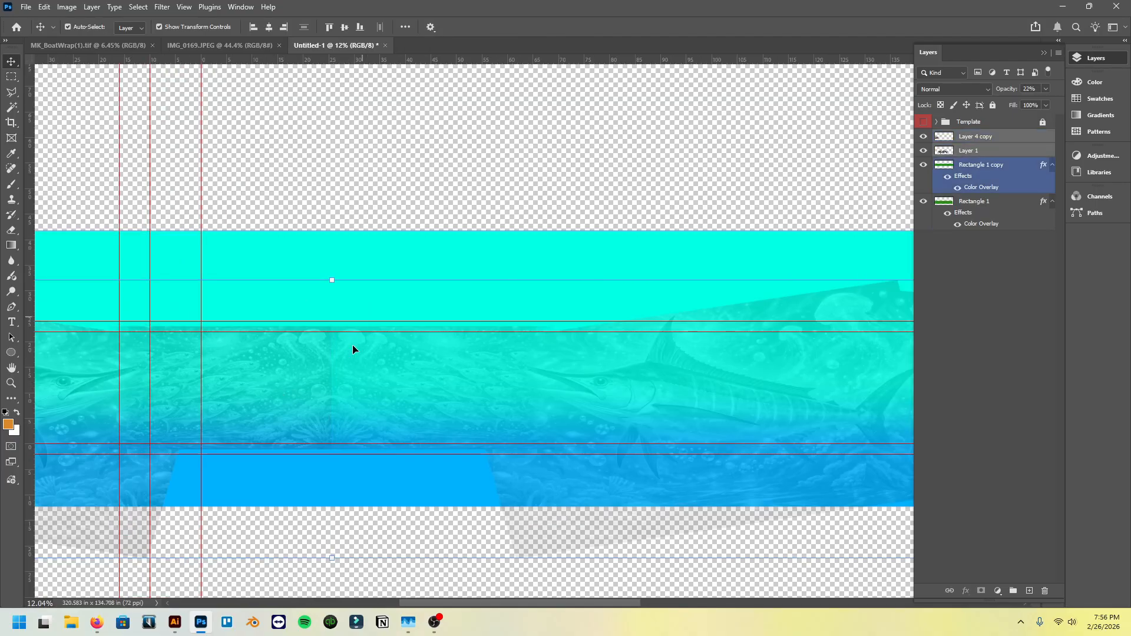
pyautogui.scroll(3, 337, 323)
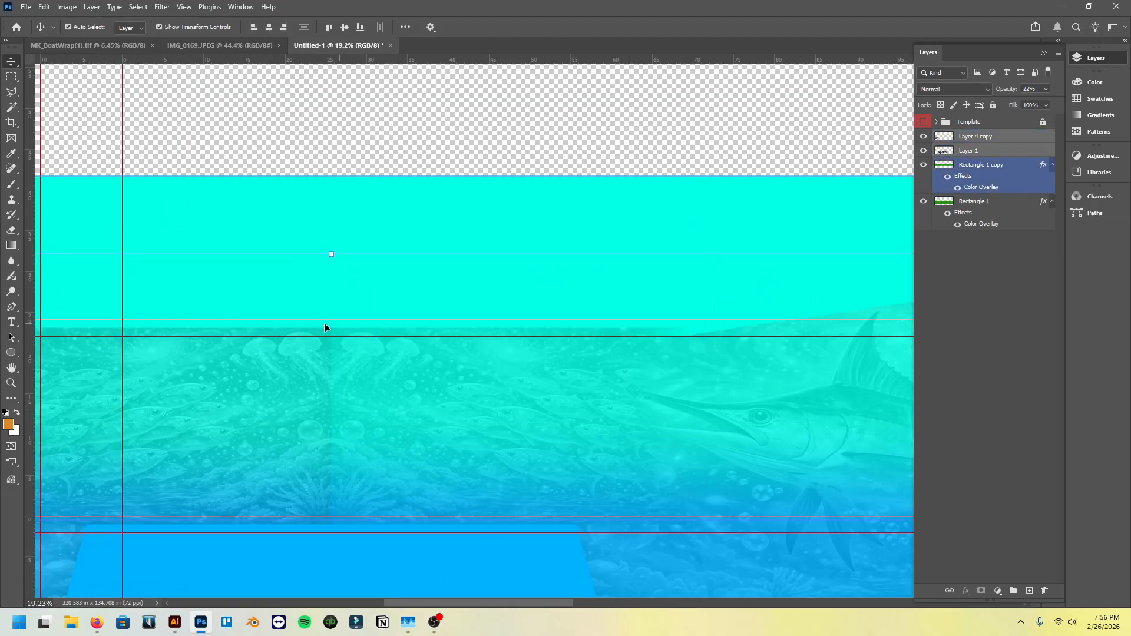
pyautogui.scroll(-3, 346, 331)
pyautogui.moveTo(337, 295); pyautogui.dragTo(338, 288)
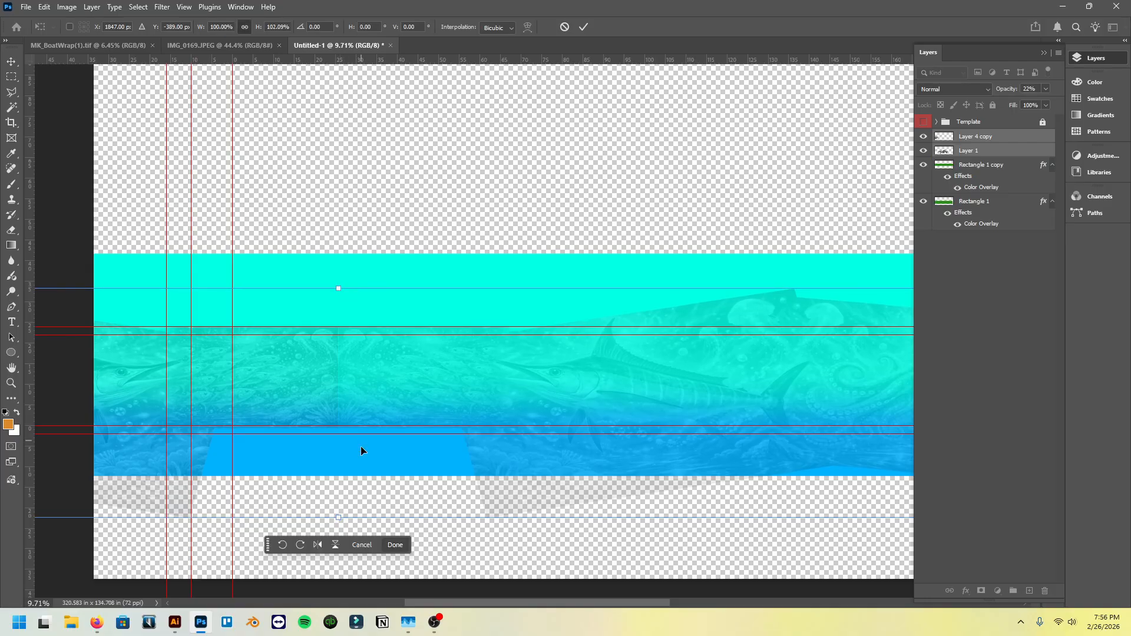
pyautogui.moveTo(339, 514); pyautogui.dragTo(339, 526)
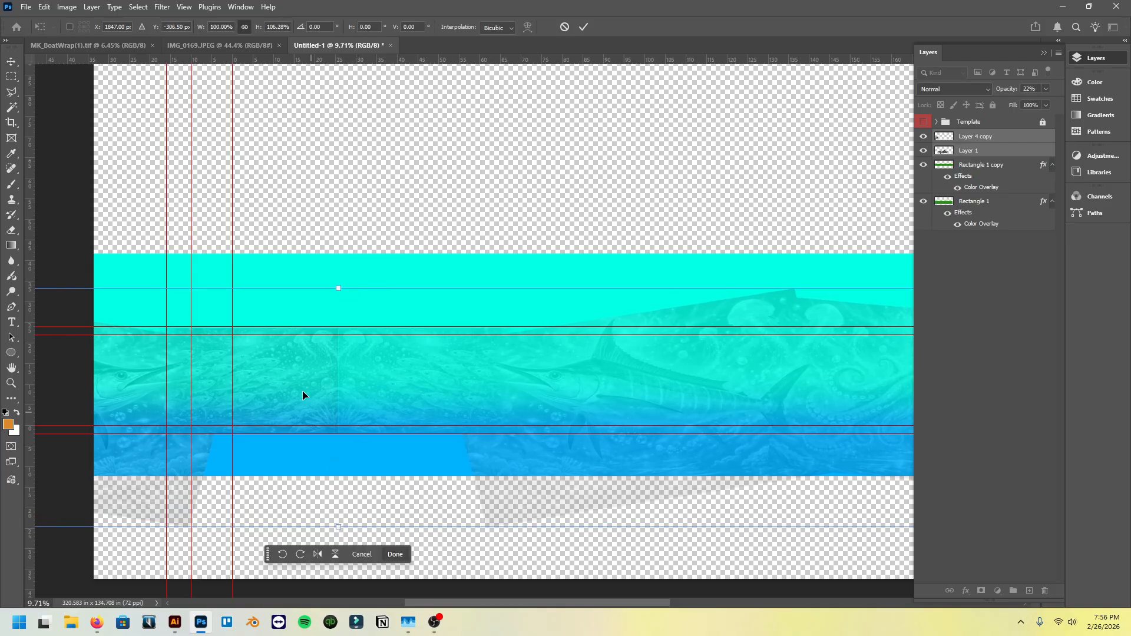
pyautogui.moveTo(340, 289); pyautogui.dragTo(339, 287)
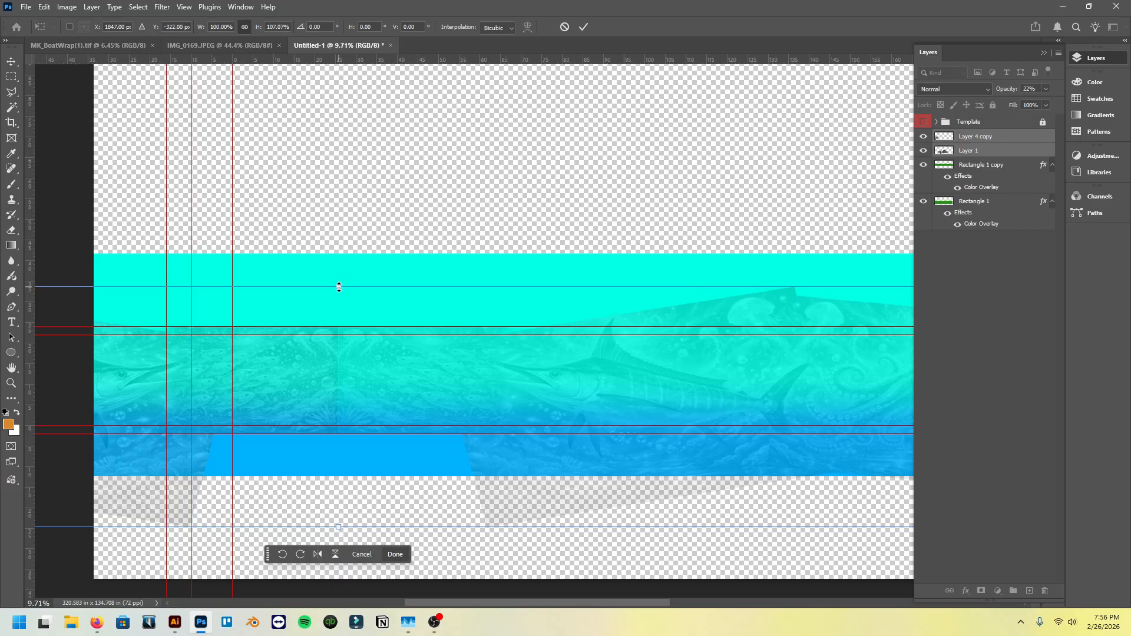
pyautogui.click(11, 77)
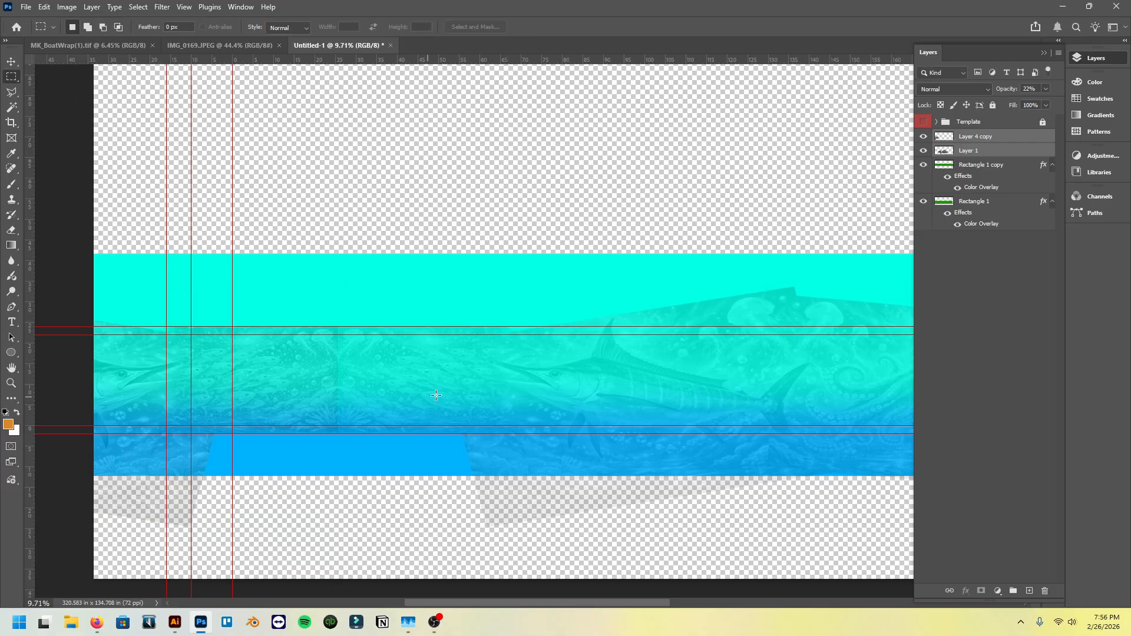
# - Try moving Layer 4 copy up and away from the mirrored seam, and undo the move
pyautogui.click(11, 61)
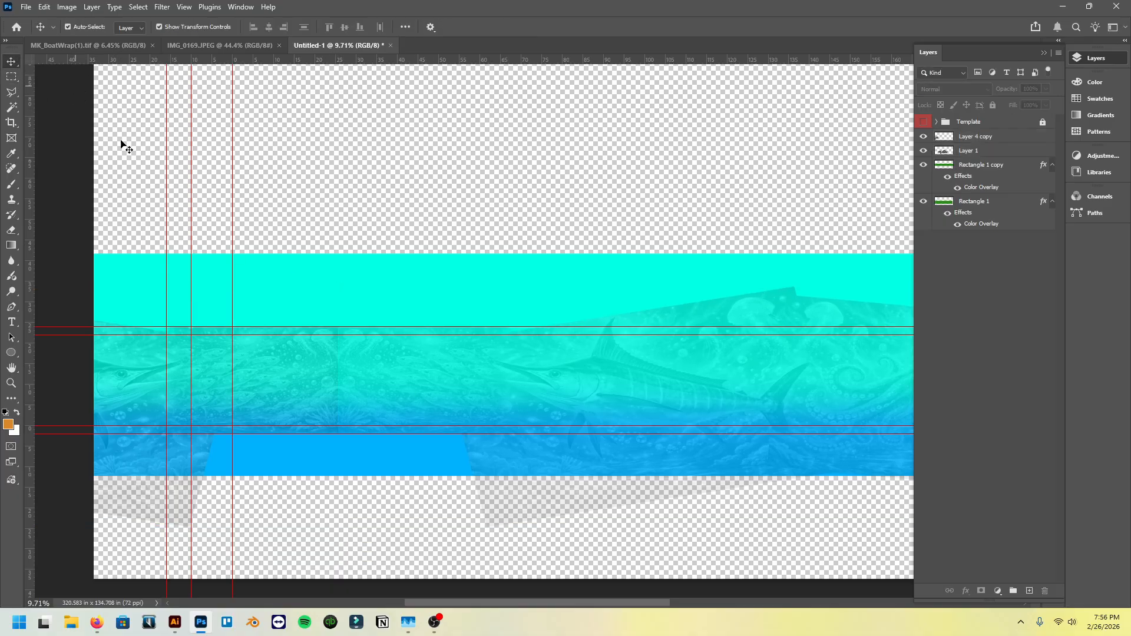
pyautogui.moveTo(295, 384); pyautogui.dragTo(234, 312)
pyautogui.hotkey('ctrl', 'z')
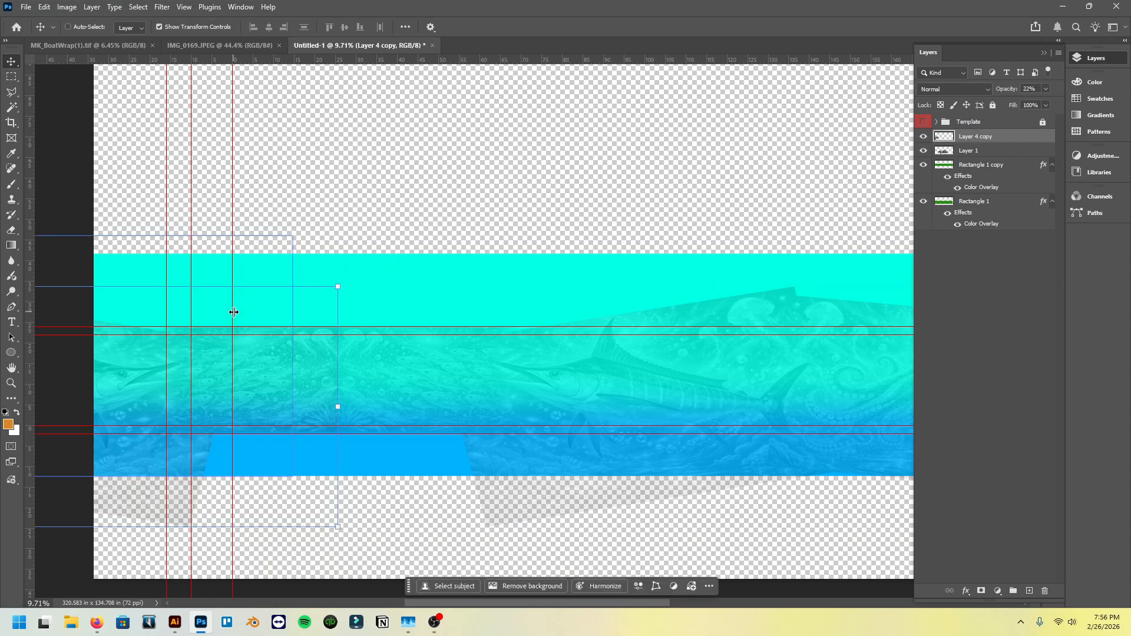
# - Set the opacity of Layer 4 copy to 16% and check the seam between the mirrored jellyfish
pyautogui.click(327, 207)
pyautogui.scroll(4, 323, 355)
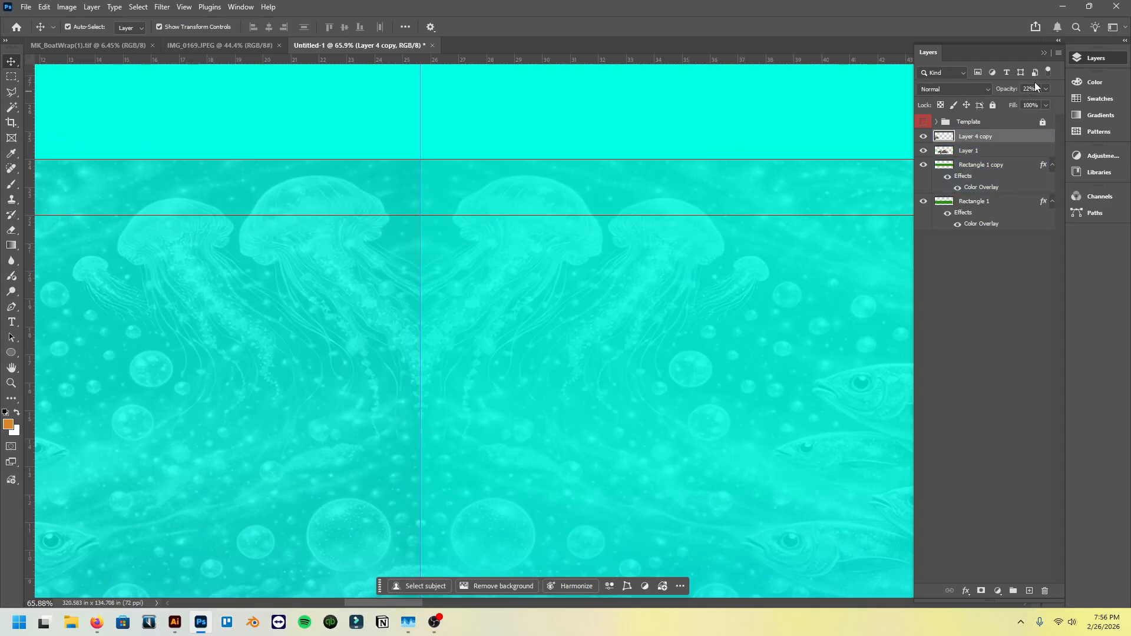
pyautogui.moveTo(1035, 89); pyautogui.dragTo(999, 92)
pyautogui.write('16')
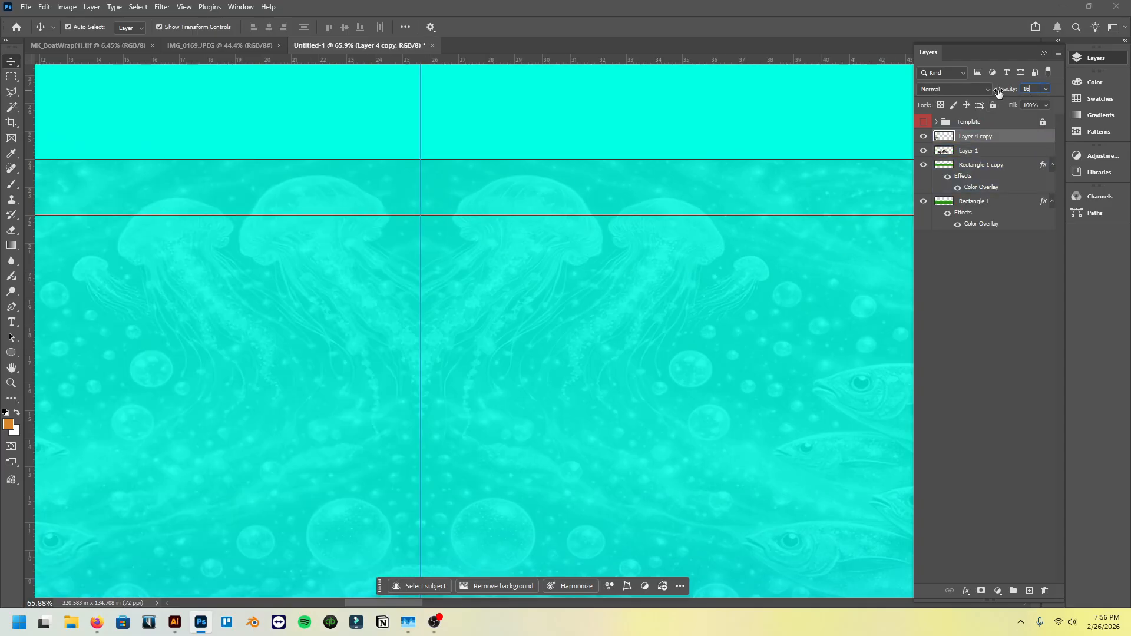
pyautogui.click(595, 107)
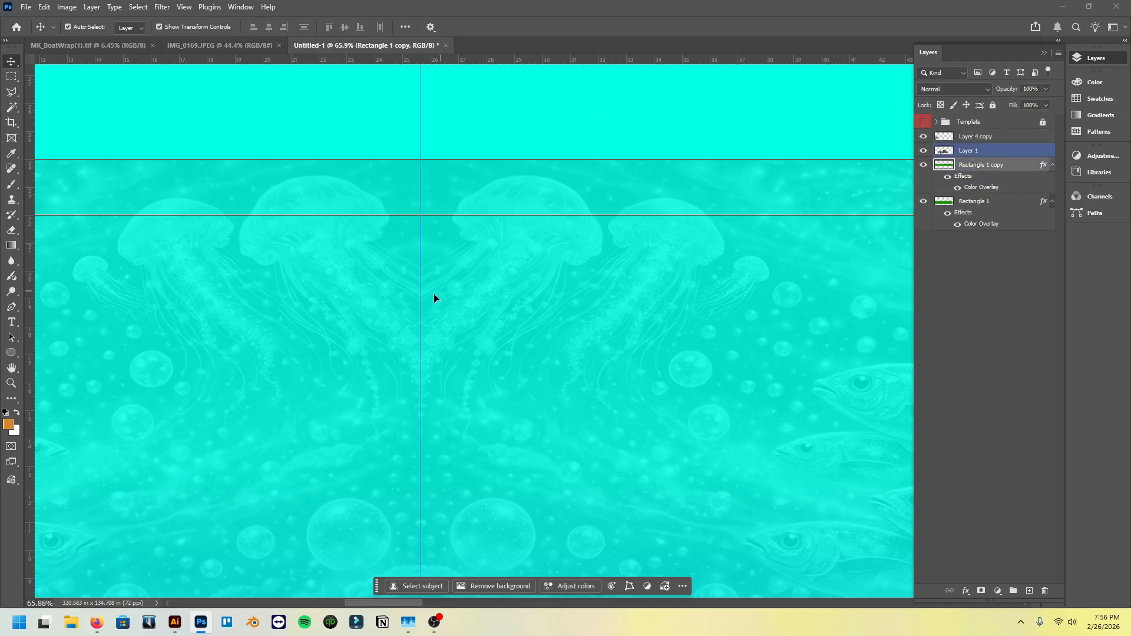
pyautogui.click(379, 313)
pyautogui.click(465, 116)
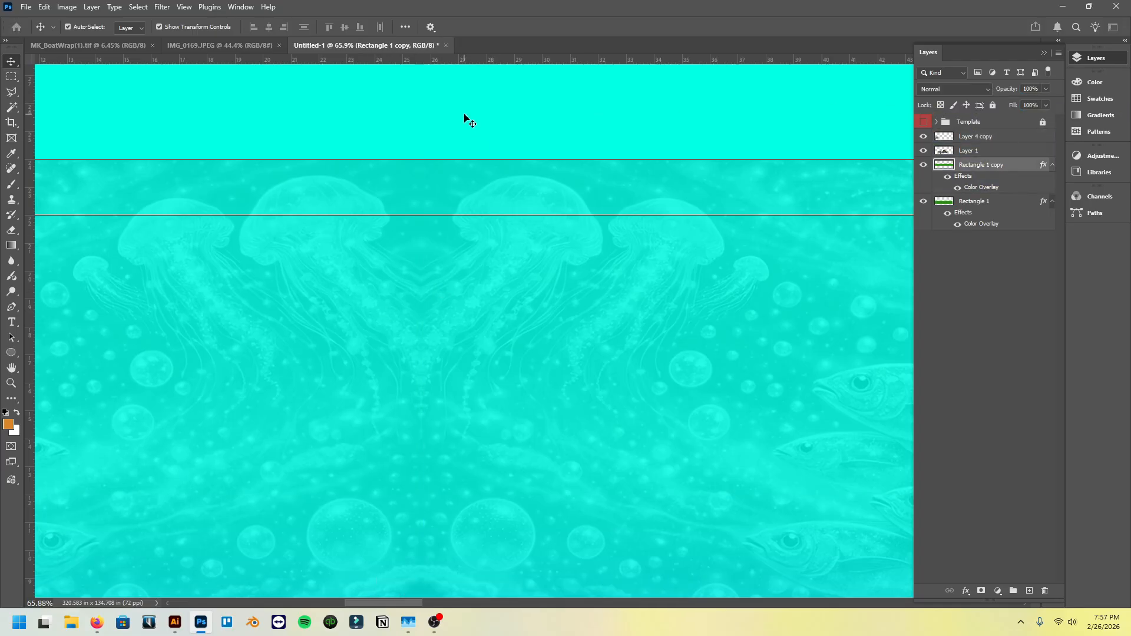
pyautogui.scroll(-4, 449, 295)
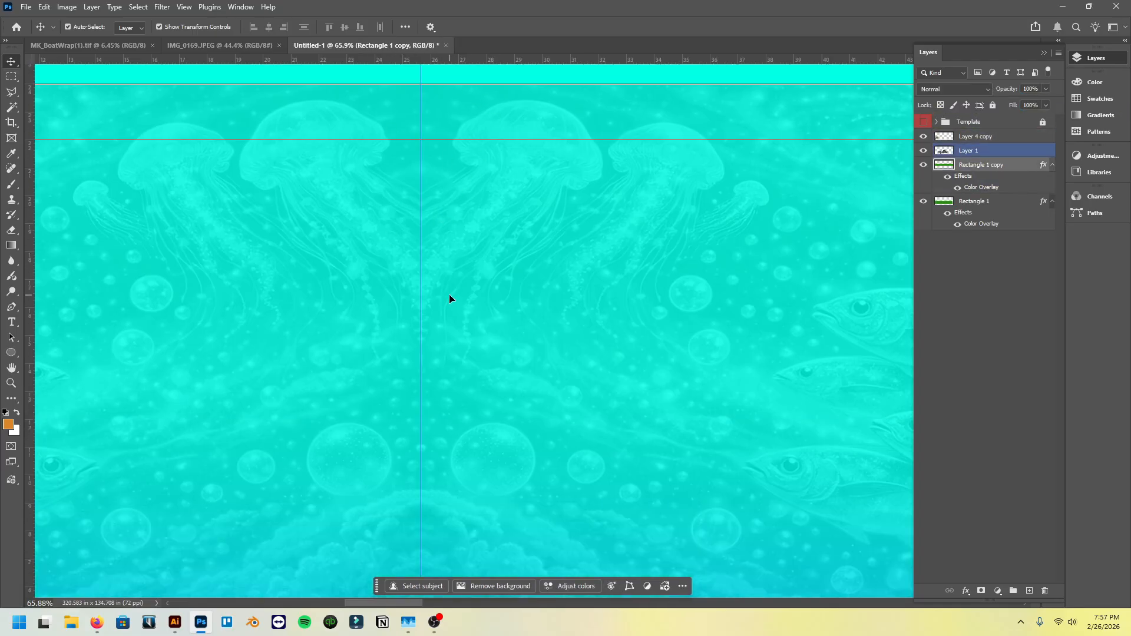
# - Examine the mirrored artwork, the gradient fade and how far the color bands reach across the full canvas
pyautogui.scroll(-5, 446, 374)
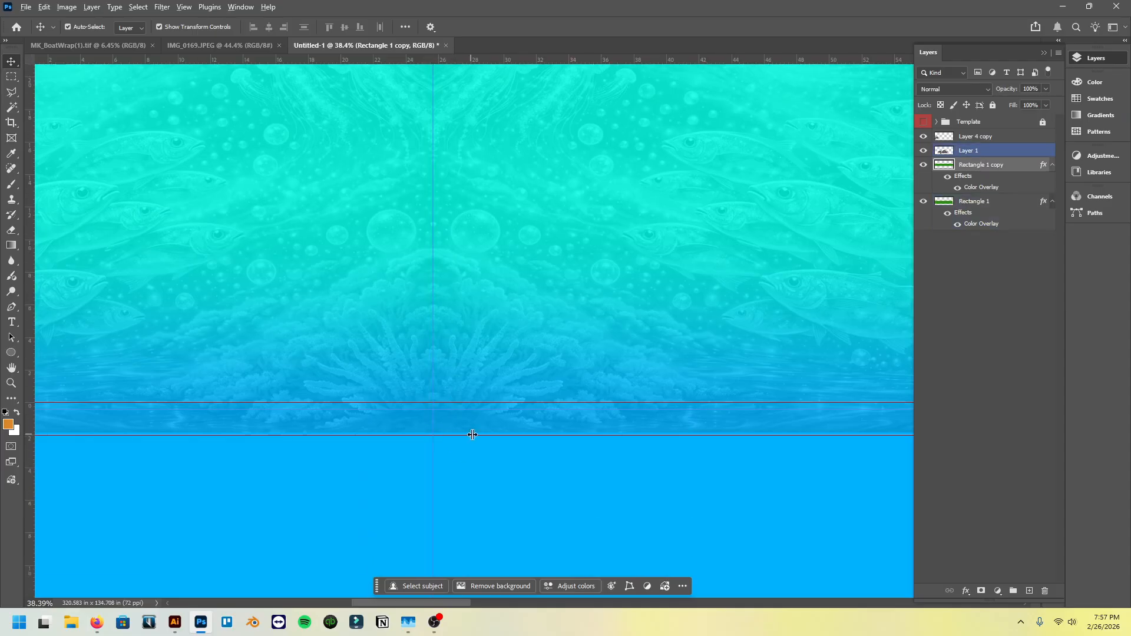
pyautogui.scroll(-5, 472, 434)
pyautogui.hscroll(8, 616, 387)
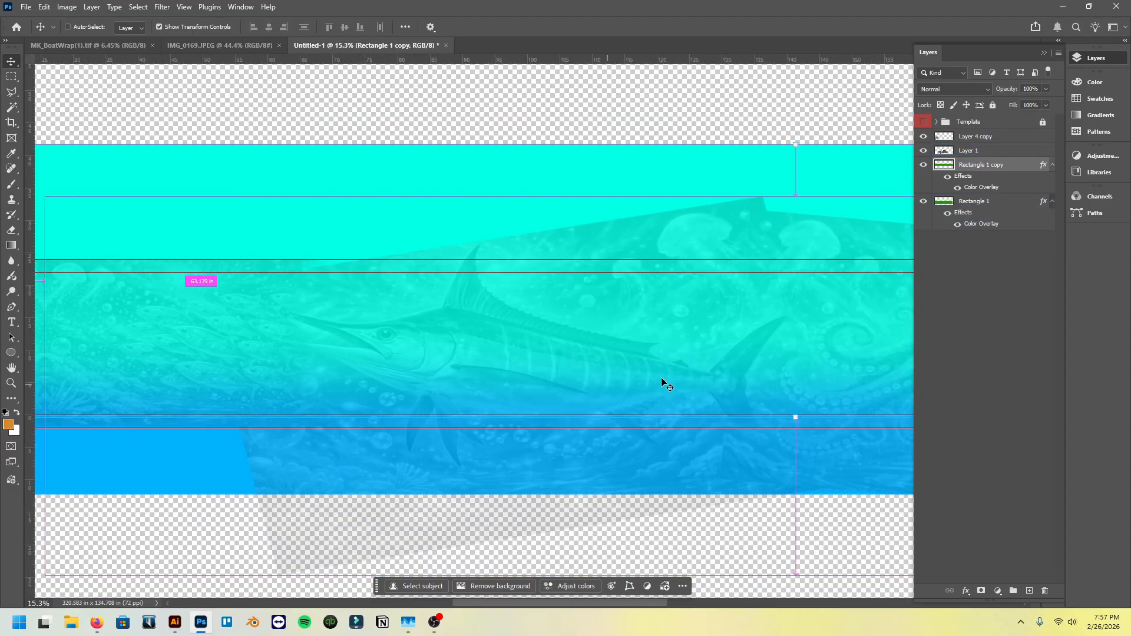
pyautogui.scroll(-1, 731, 372)
pyautogui.hscroll(6, 740, 377)
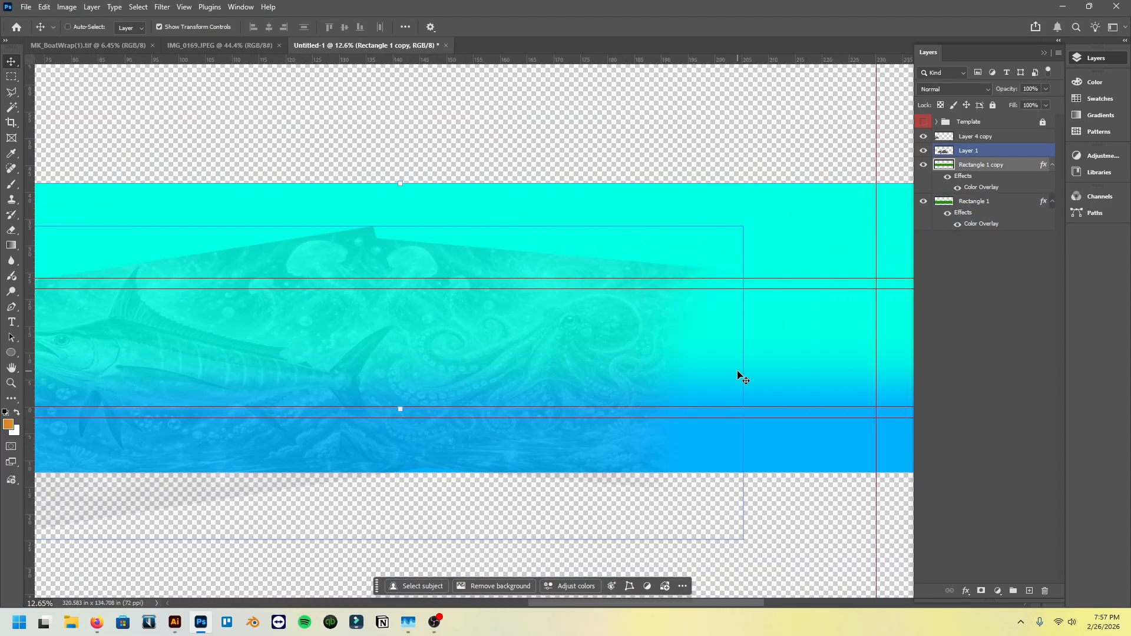
pyautogui.scroll(-3, 685, 359)
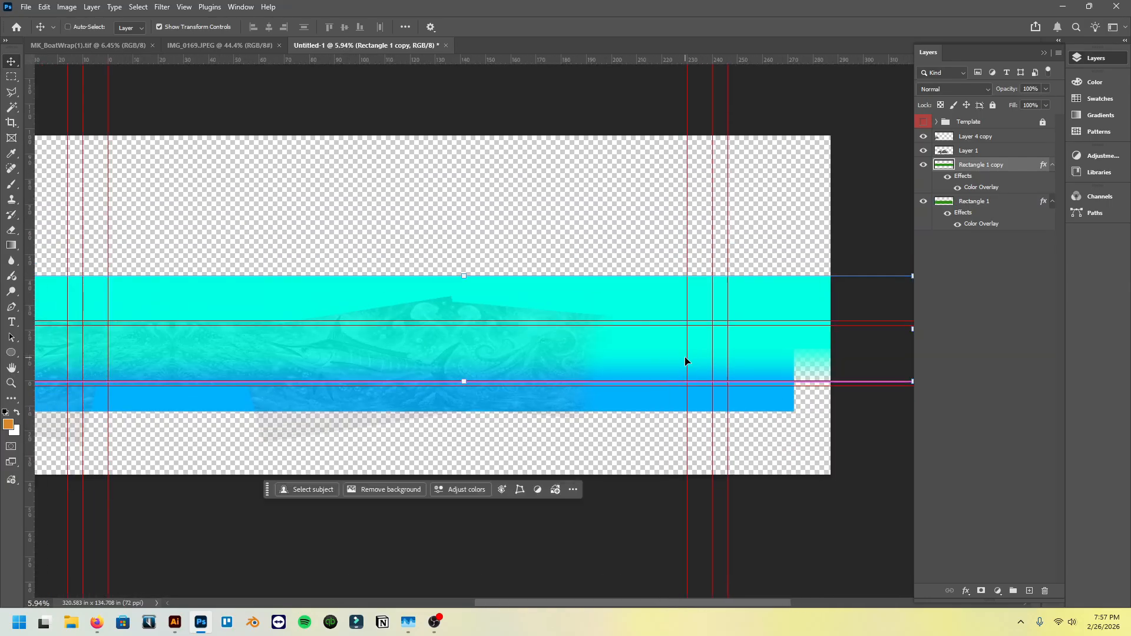
pyautogui.click(34, 86)
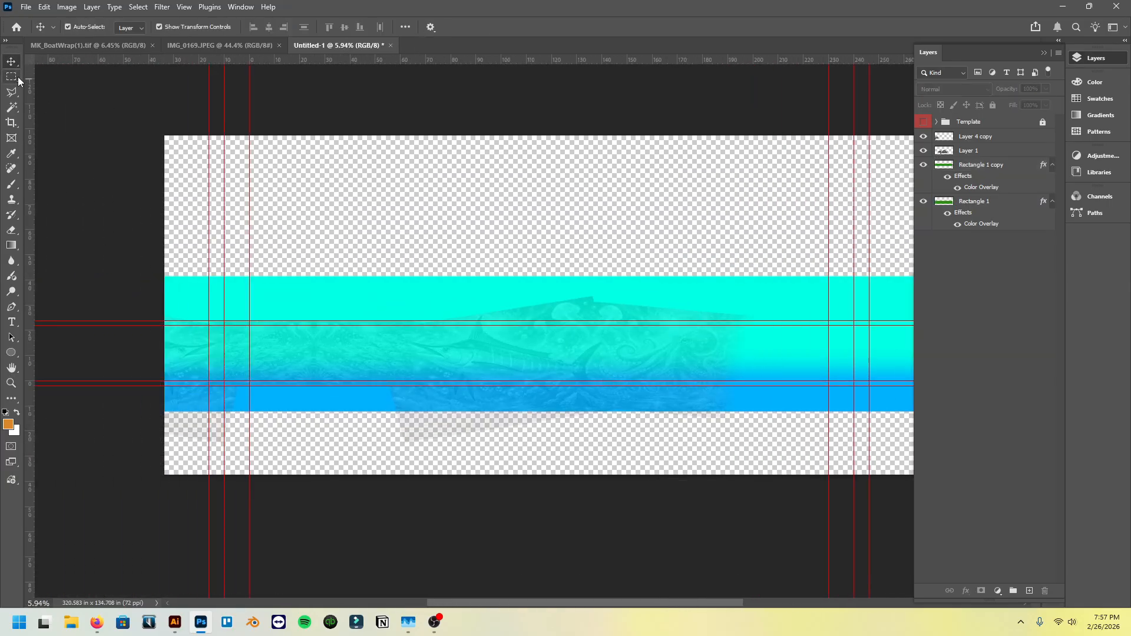
pyautogui.hscroll(3, 162, 207)
pyautogui.hscroll(-3, 156, 209)
pyautogui.scroll(1, 107, 261)
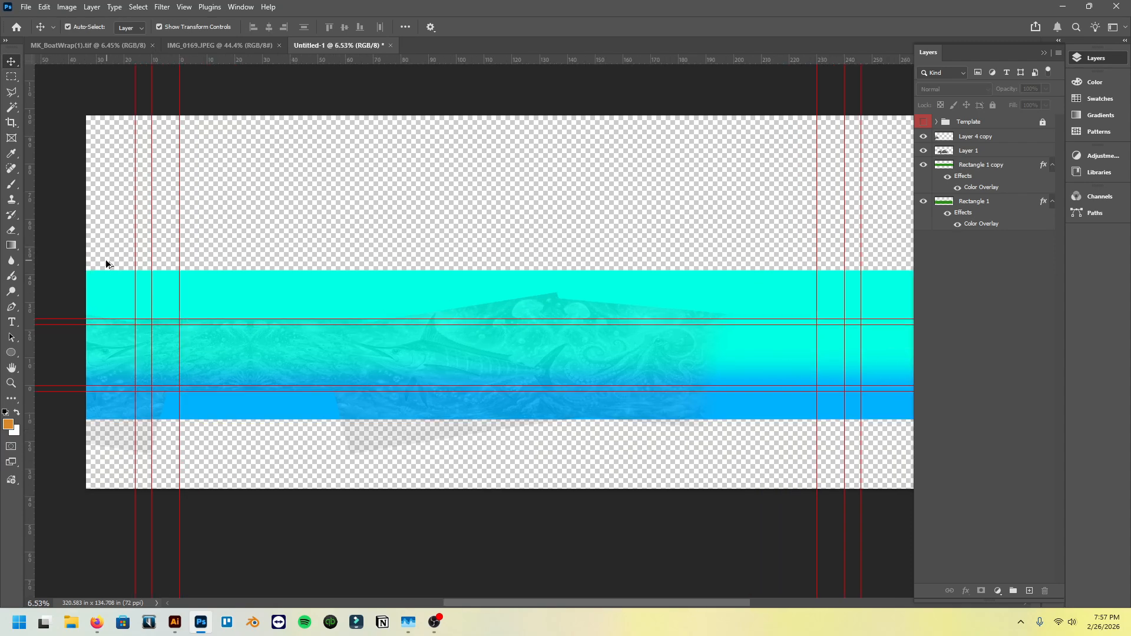
pyautogui.hscroll(1, 107, 263)
pyautogui.scroll(1, 177, 309)
pyautogui.hscroll(-3, 200, 320)
pyautogui.keyDown('ctrl'); pyautogui.click(165, 366); pyautogui.keyUp('ctrl')
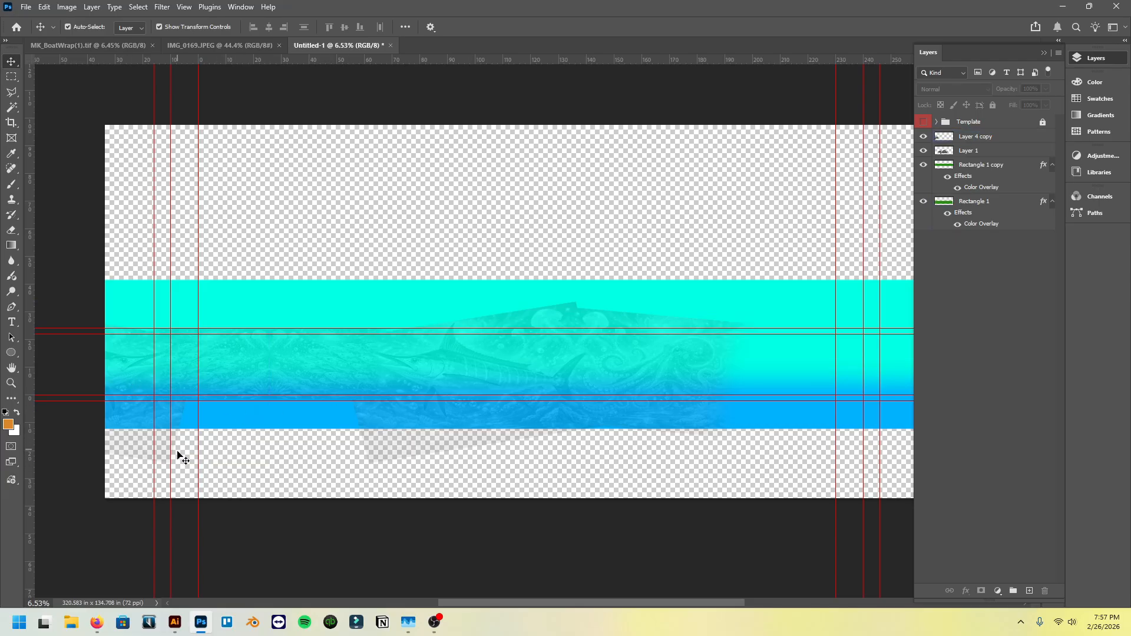
pyautogui.keyDown('ctrl'); pyautogui.click(167, 428); pyautogui.keyUp('ctrl')
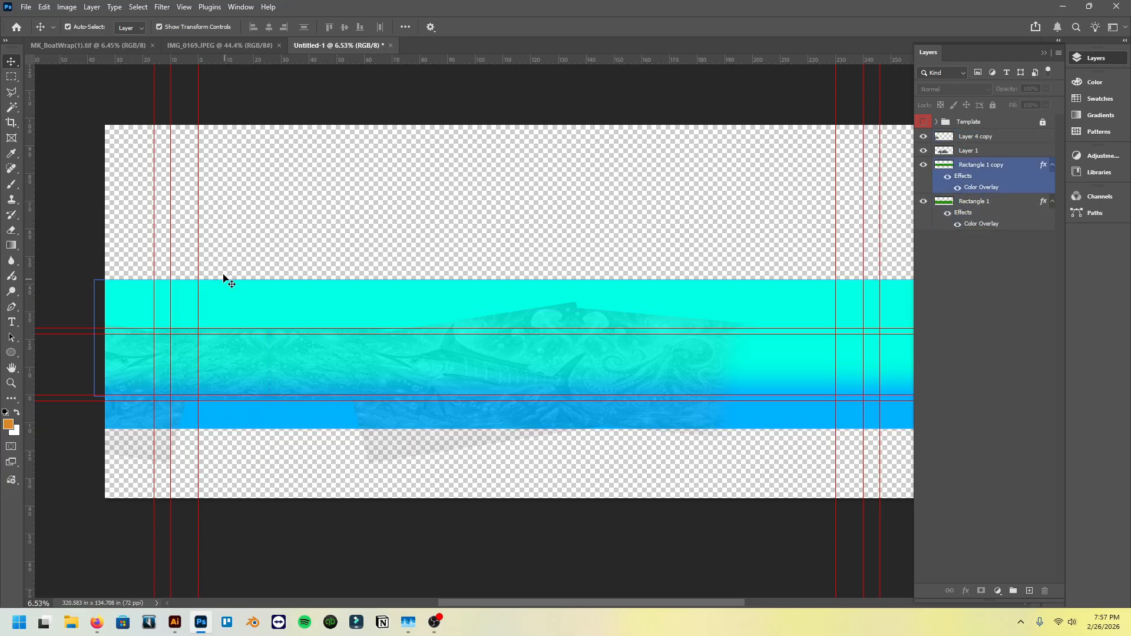
pyautogui.hscroll(-1, 435, 406)
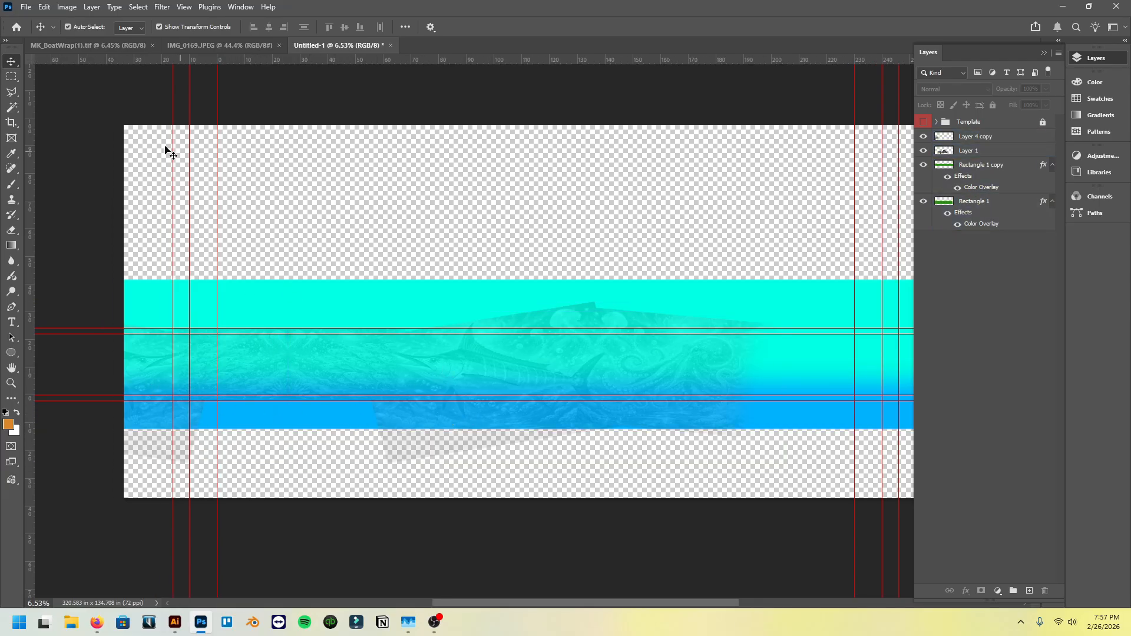
# - Show the Template group to check the artwork's coverage on the hull, and hide the group again
pyautogui.click(17, 77)
pyautogui.click(14, 62)
pyautogui.click(924, 123)
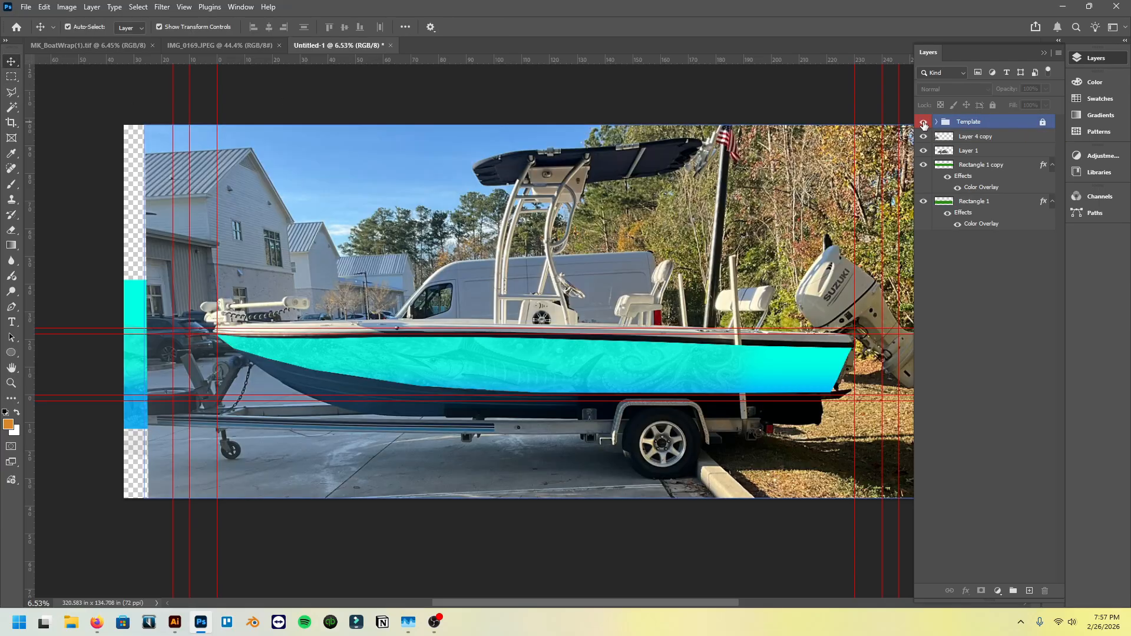
pyautogui.click(923, 123)
# - Flatten the image into a single background layer, discarding the hidden Template group
pyautogui.click(990, 202)
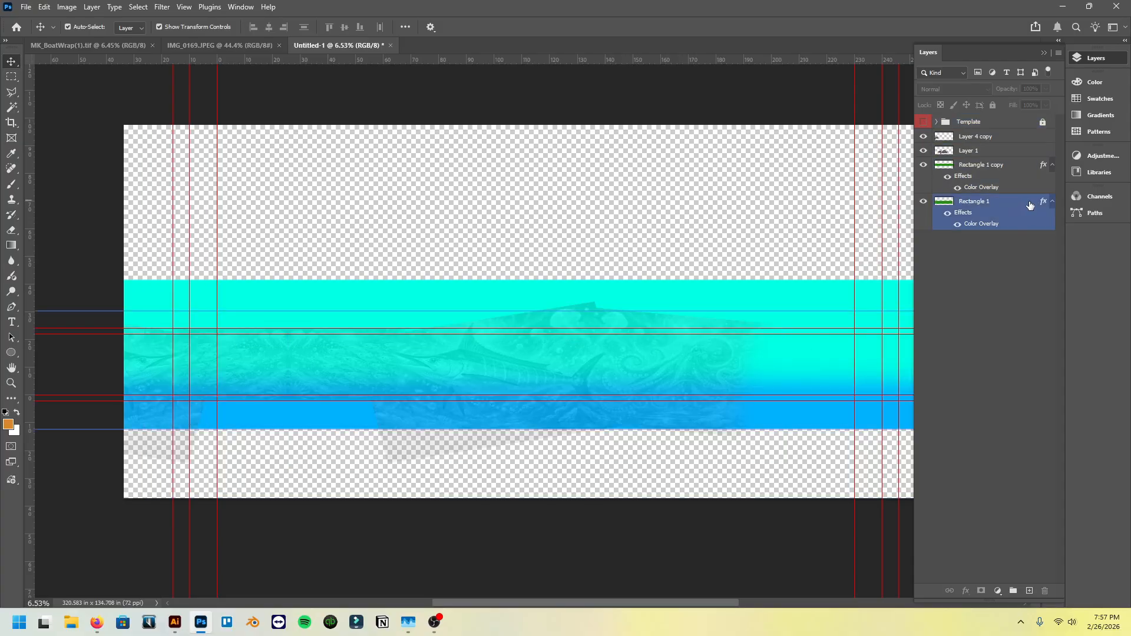
pyautogui.rightClick(1001, 204)
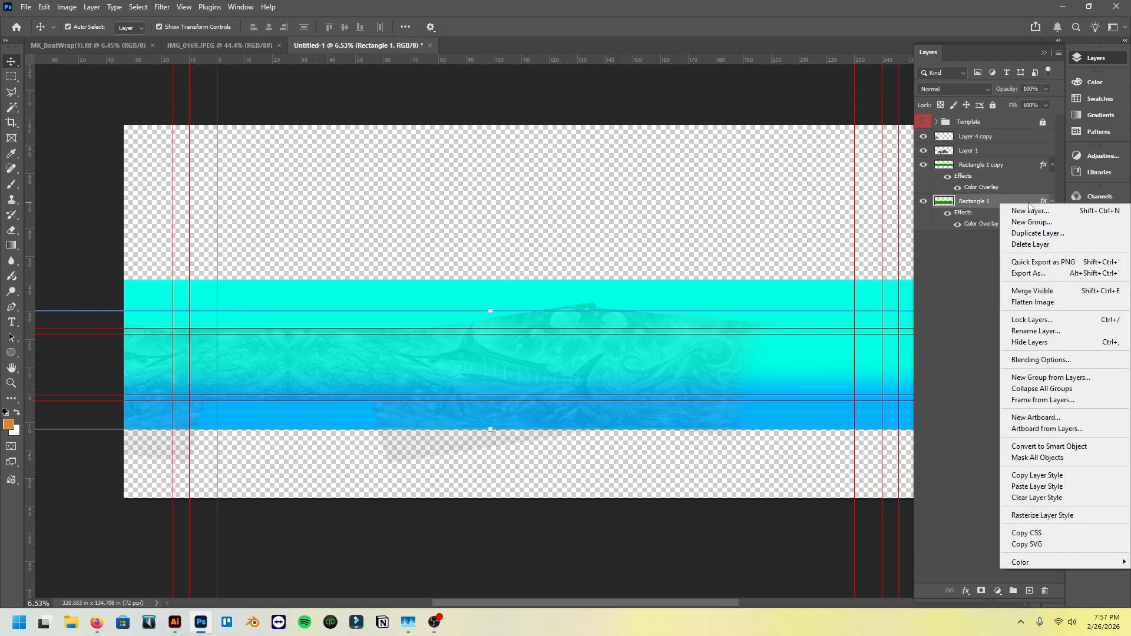
pyautogui.click(1063, 303)
pyautogui.click(534, 229)
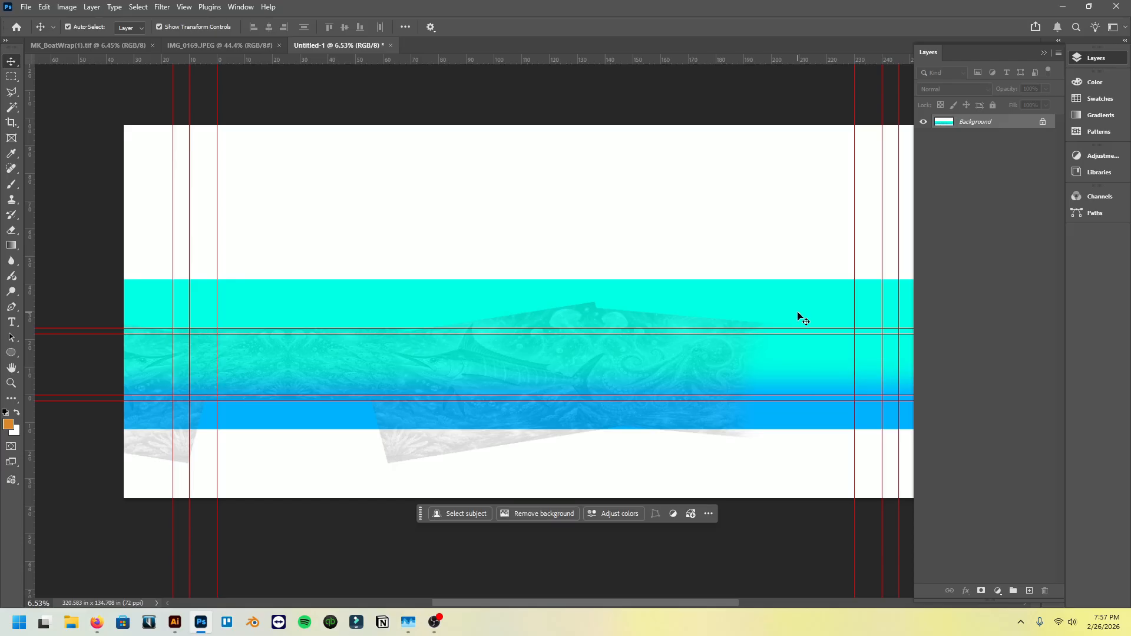
# - Select the 262 × 26 in rectangle bounded by the outermost guides with the Rectangular Marquee and copy it
pyautogui.click(11, 76)
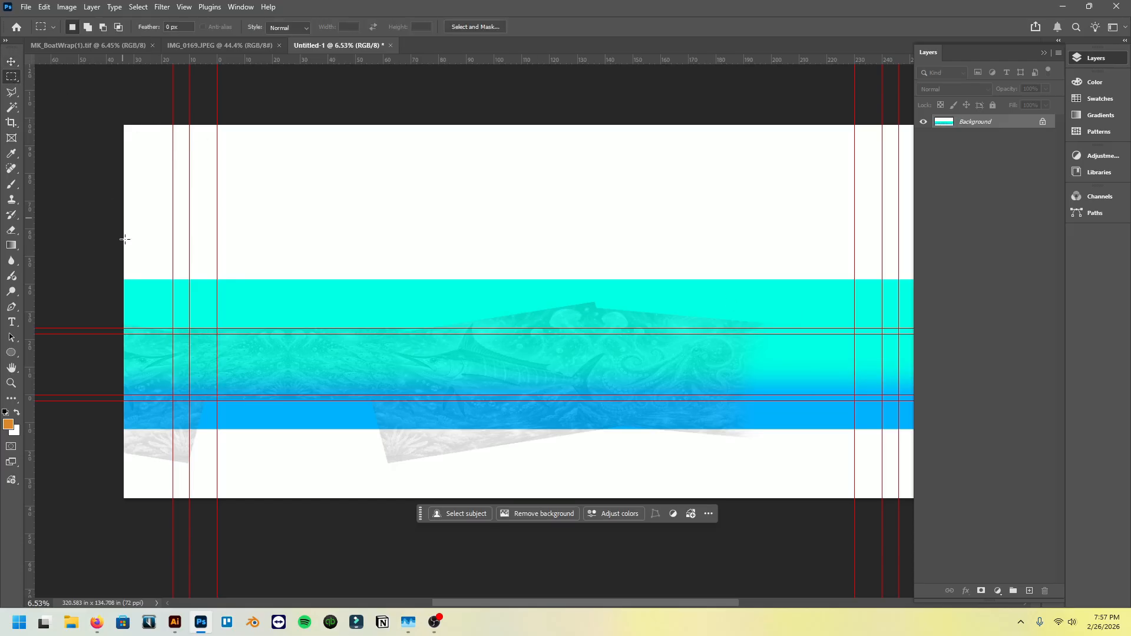
pyautogui.moveTo(171, 328); pyautogui.dragTo(900, 399)
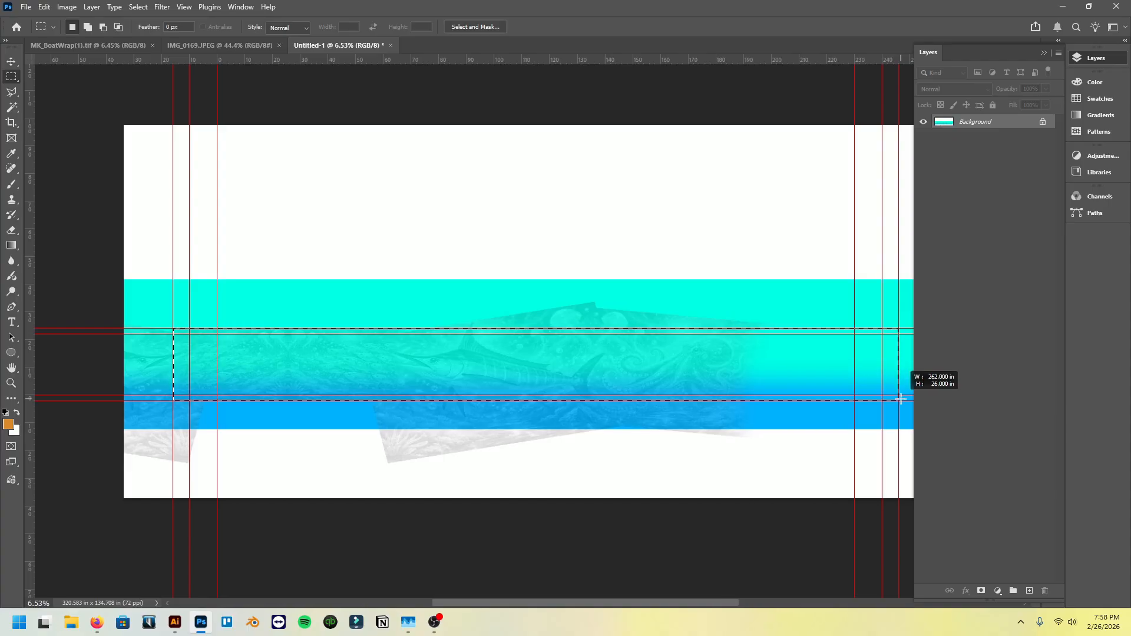
pyautogui.moveTo(900, 400); pyautogui.dragTo(901, 400)
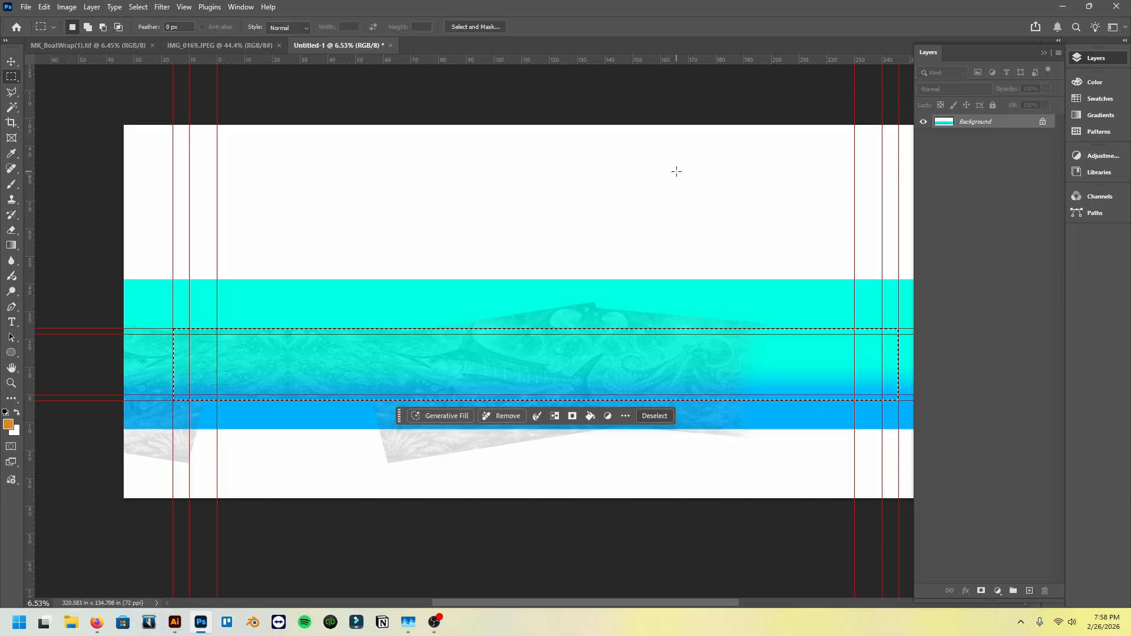
# - Create a new document from the Clipboard preset, 18864 × 1872 px at 72 ppi, and paste the copied artwork into it
pyautogui.click(26, 7)
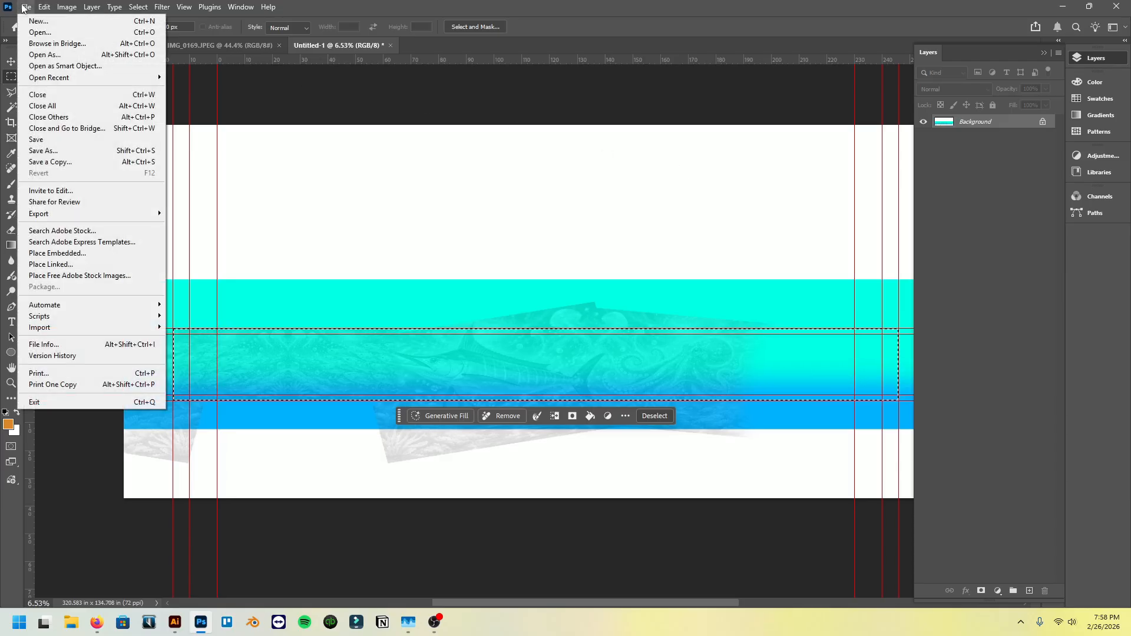
pyautogui.click(30, 22)
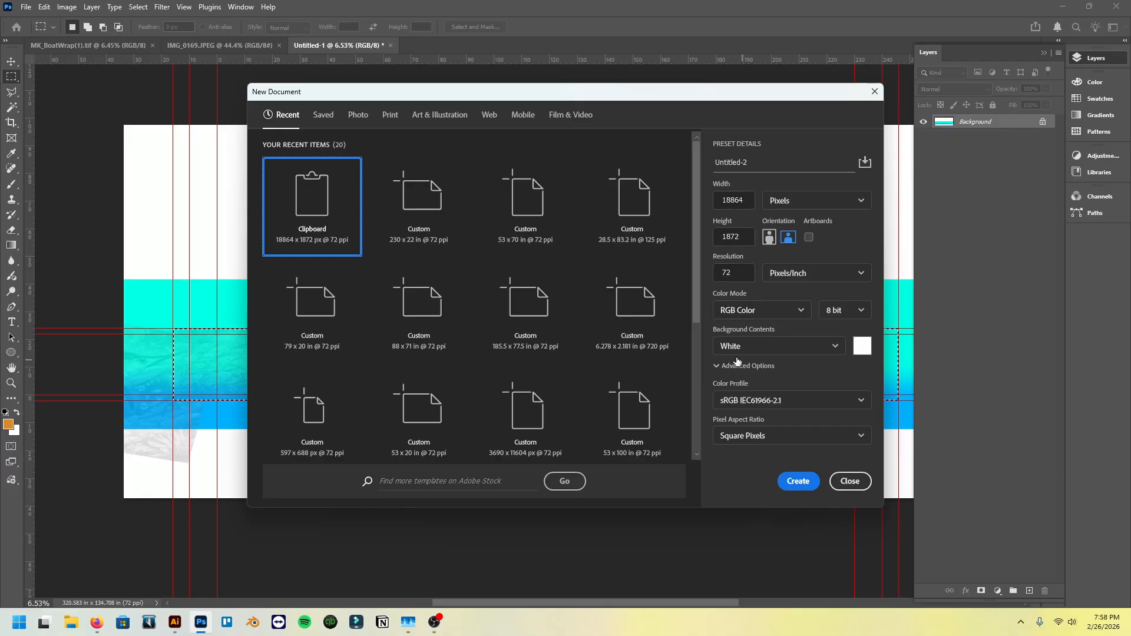
pyautogui.click(799, 482)
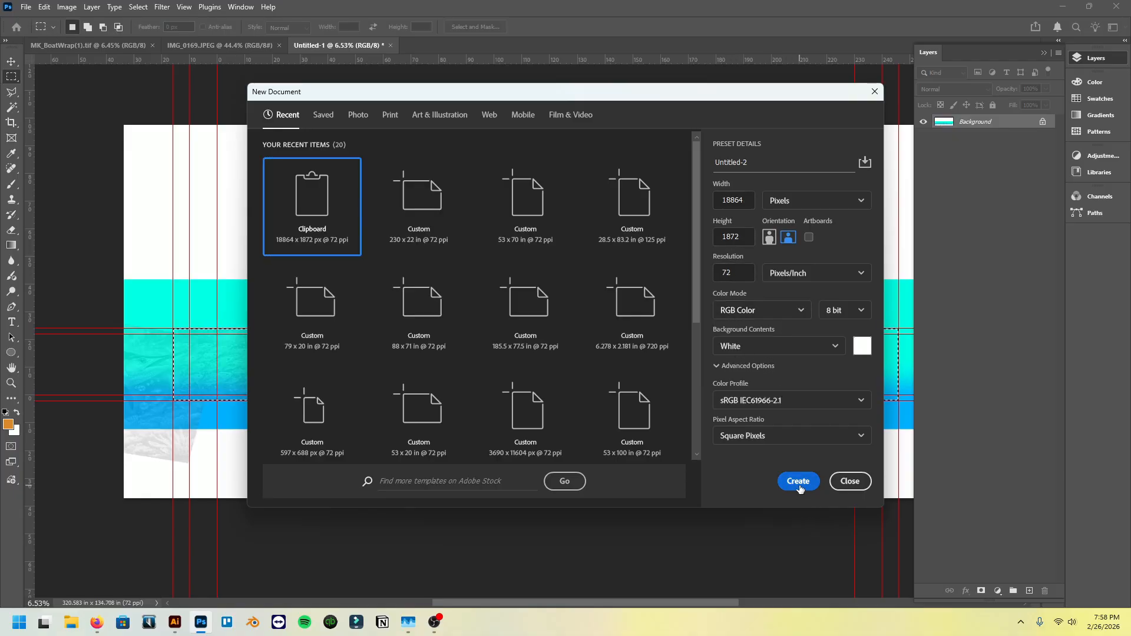
pyautogui.scroll(-3, 492, 356)
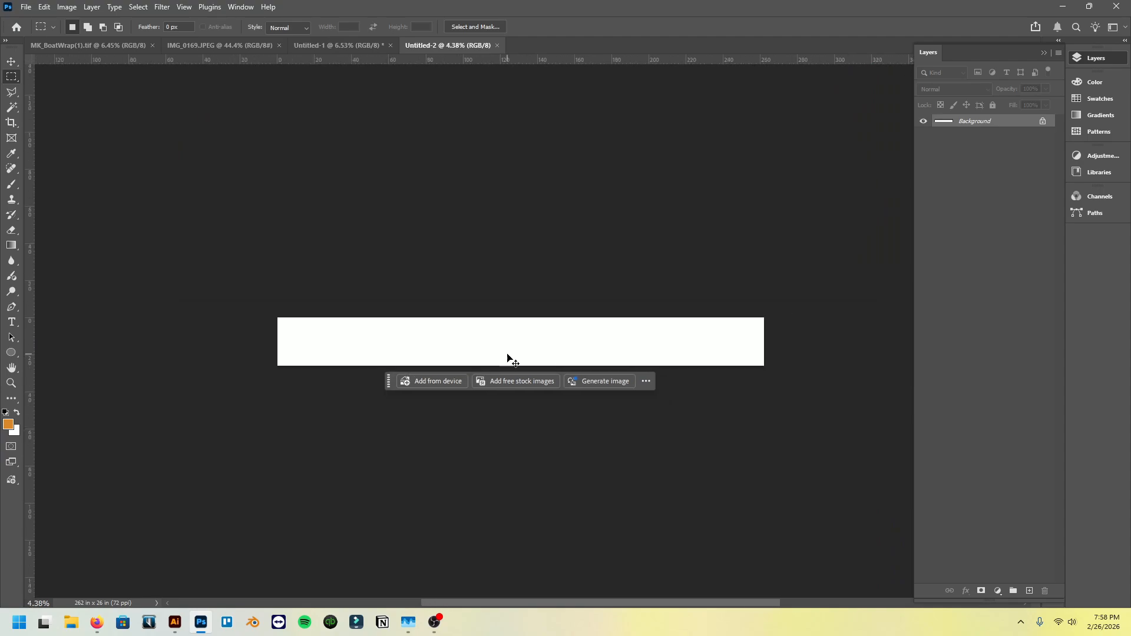
pyautogui.moveTo(507, 358); pyautogui.dragTo(507, 354)
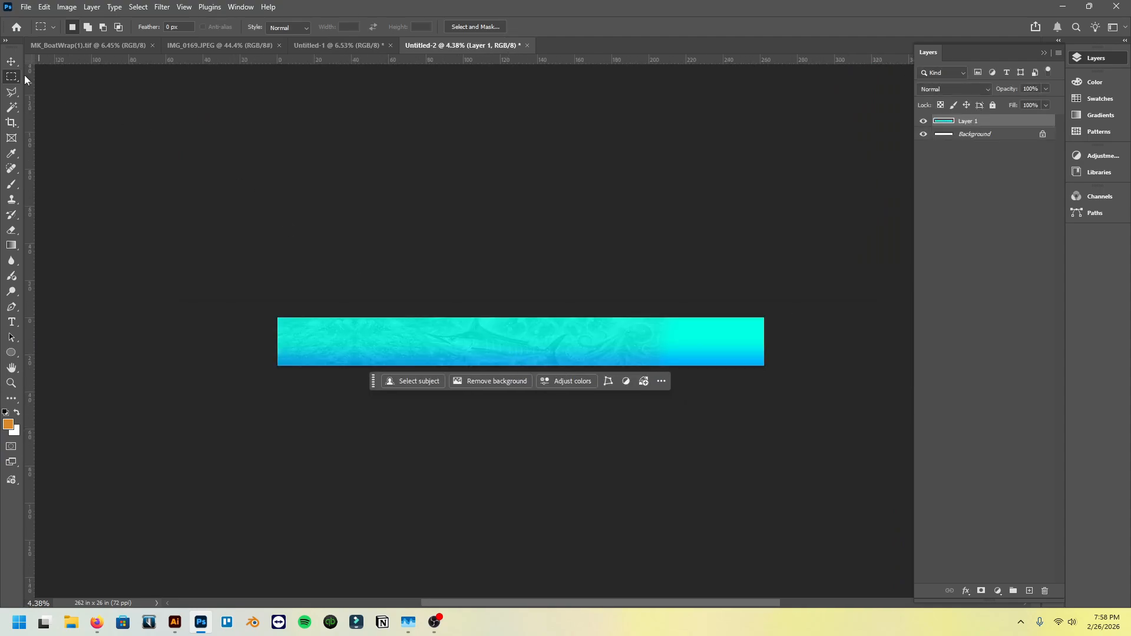
# - Rotate the new document's canvas 90° clockwise so the wrap strip stands upright, and deselect Layer 1
pyautogui.click(11, 61)
pyautogui.click(61, 7)
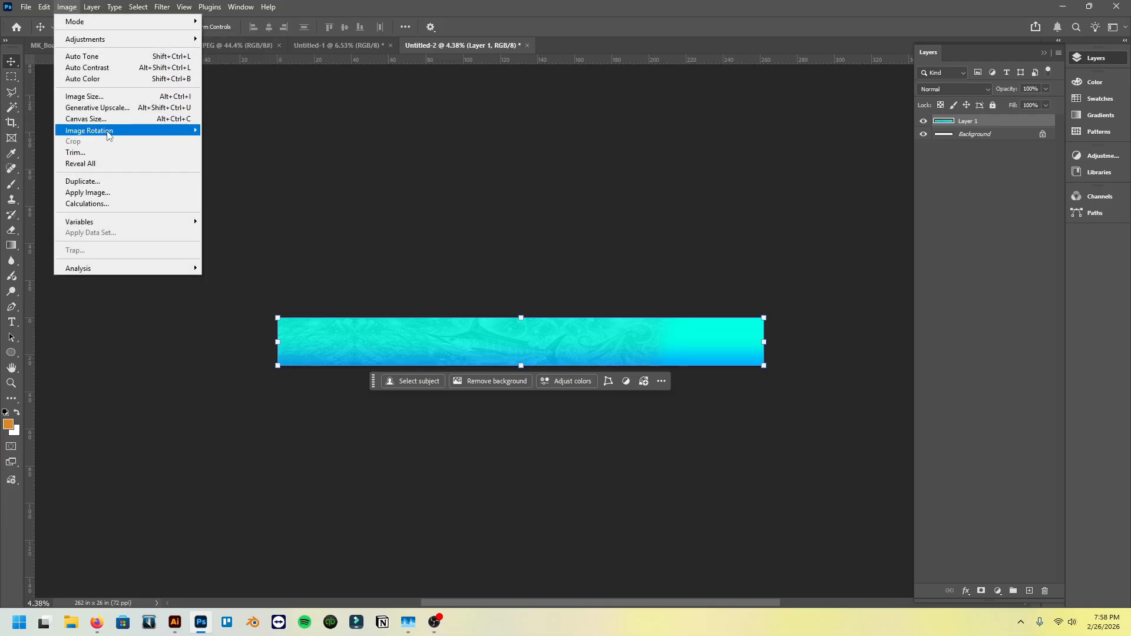
pyautogui.moveTo(108, 135)
pyautogui.click(237, 141)
pyautogui.scroll(-5, 399, 278)
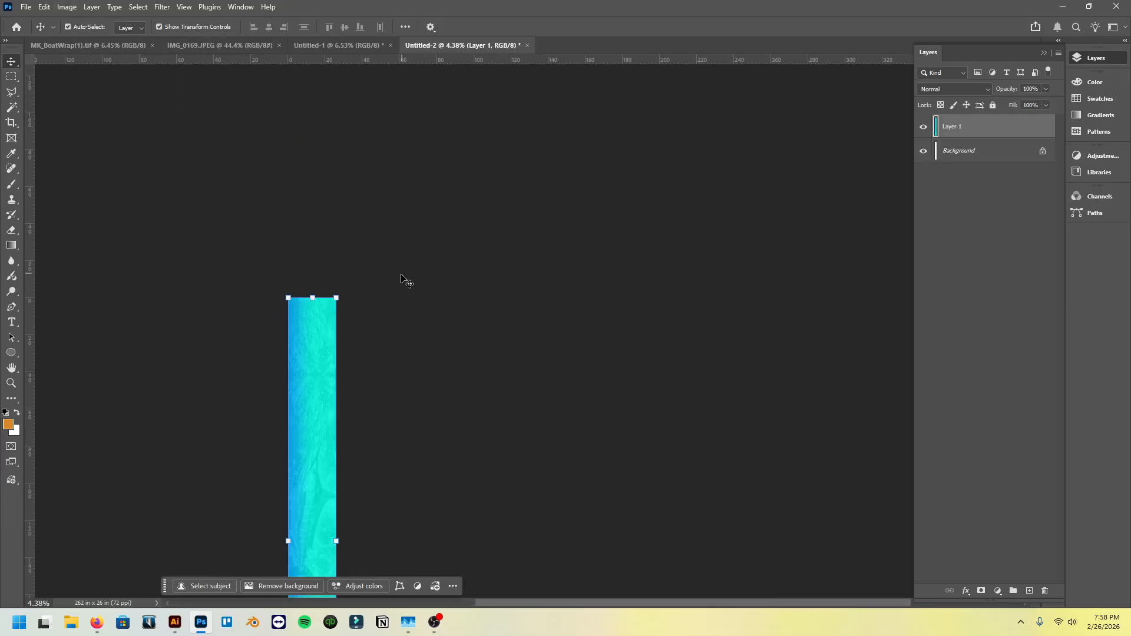
pyautogui.scroll(-1, 404, 308)
pyautogui.scroll(-5, 404, 306)
pyautogui.hscroll(-3, 407, 310)
pyautogui.scroll(1, 394, 294)
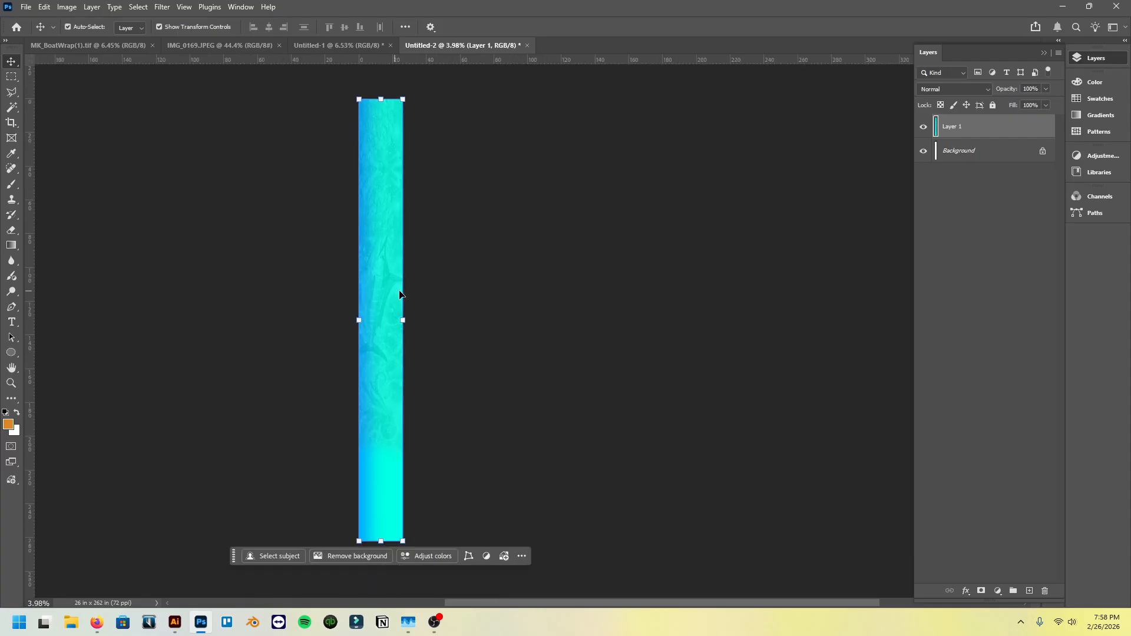
pyautogui.scroll(1, 407, 297)
pyautogui.click(156, 113)
pyautogui.click(370, 176)
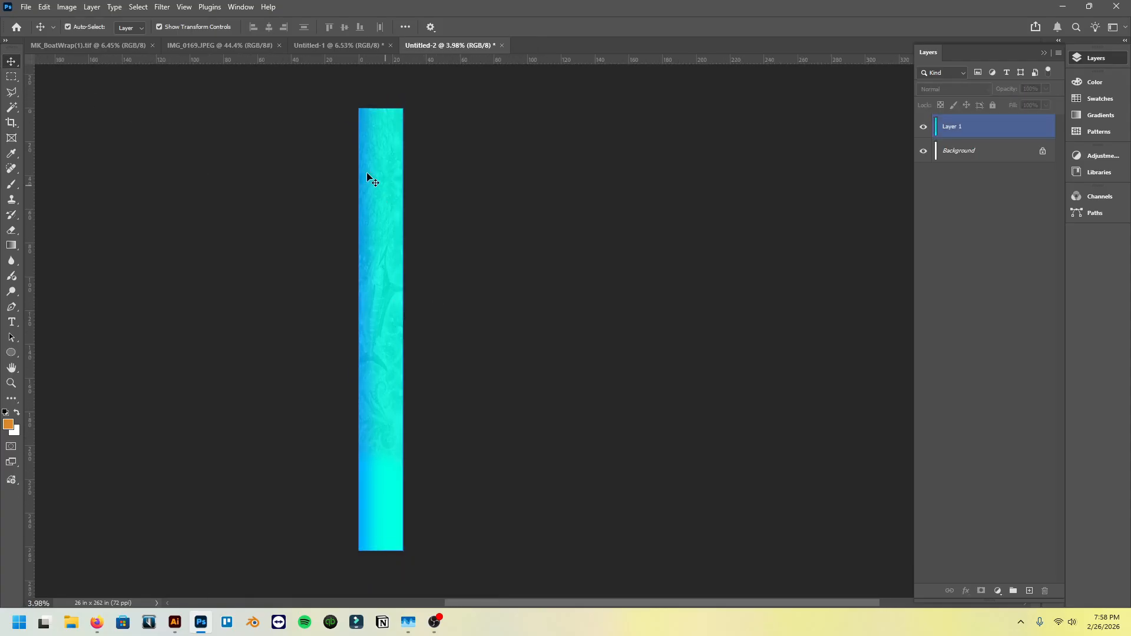
pyautogui.click(120, 76)
# - Set the canvas width to 53 inches with the artwork anchored at the lower-left corner
pyautogui.click(69, 8)
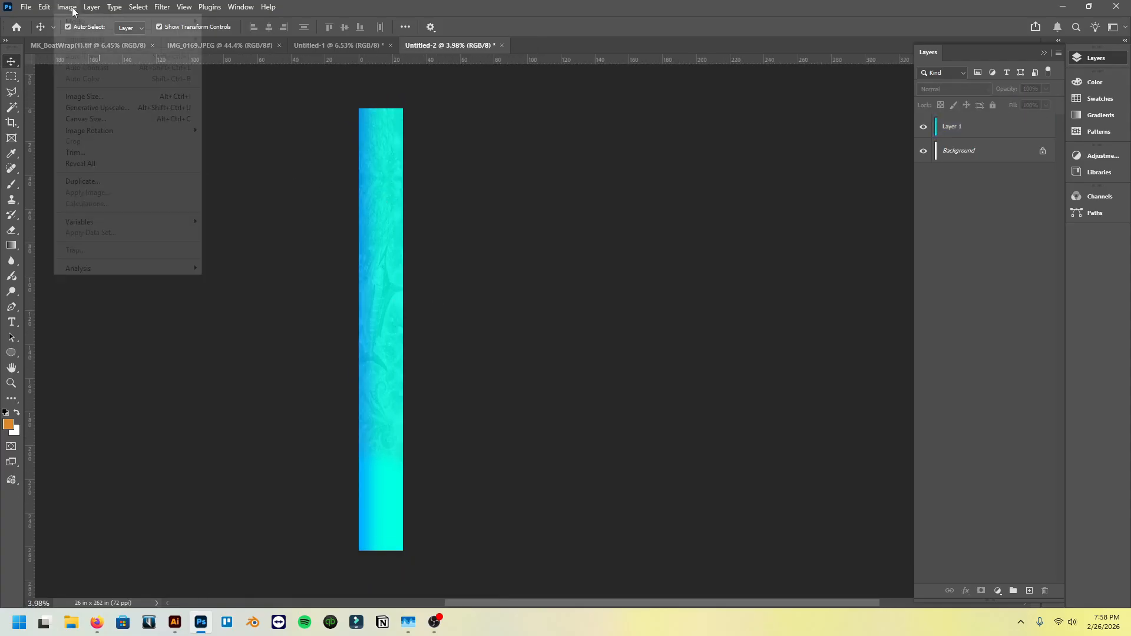
pyautogui.click(86, 119)
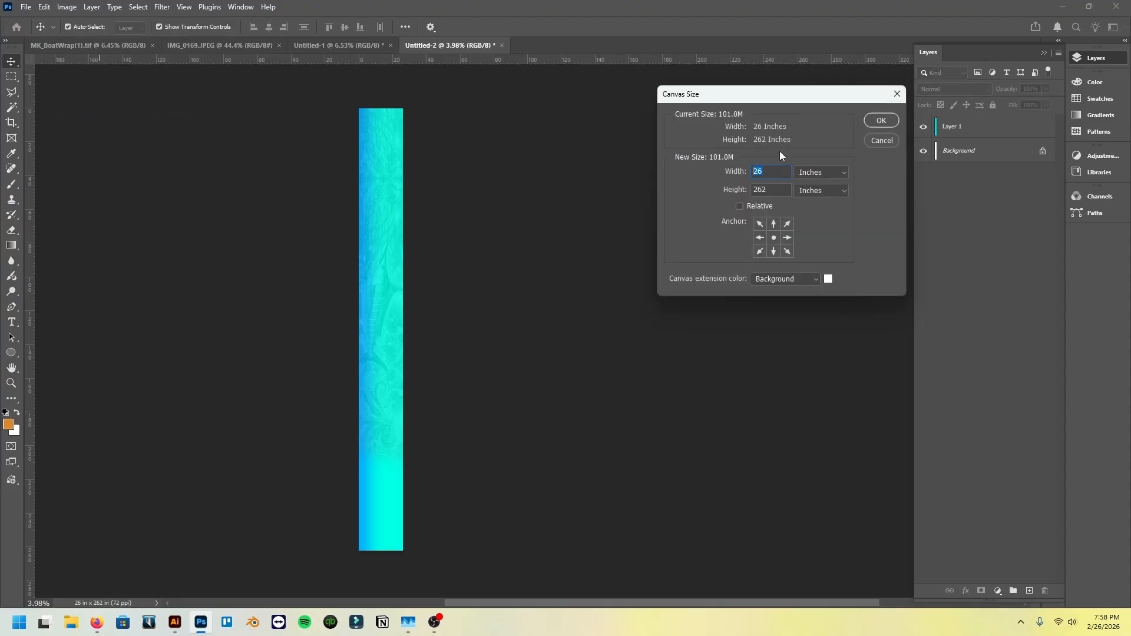
pyautogui.write('53')
pyautogui.click(759, 252)
pyautogui.click(882, 121)
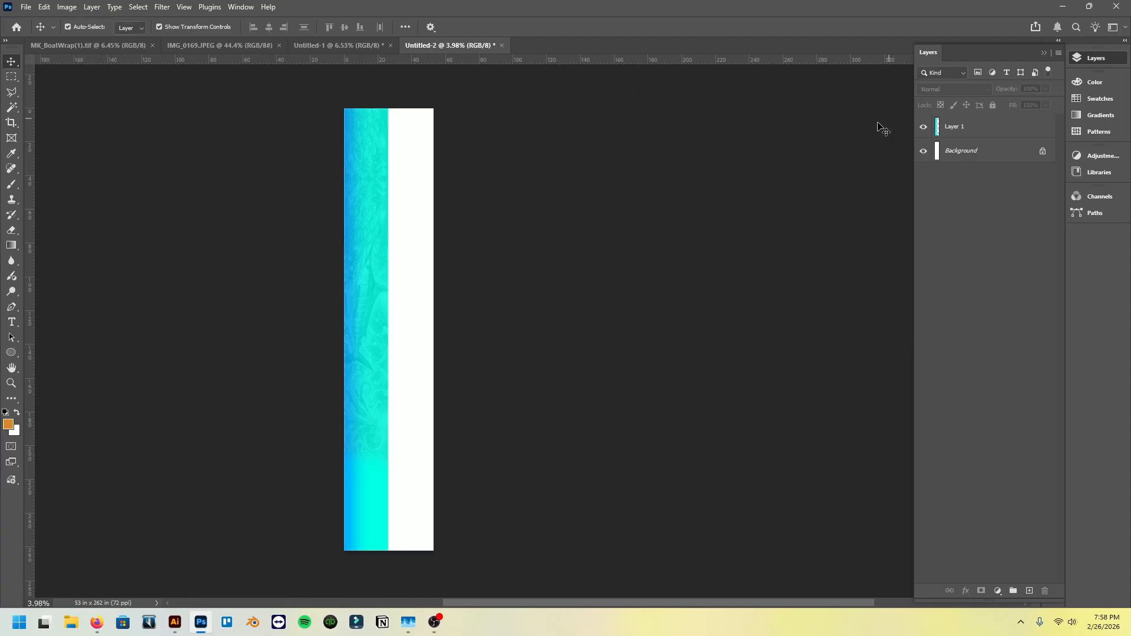
# - Duplicate Layer 1, flip the copy horizontally and shift it sideways toward the blank white strip
pyautogui.click(1010, 138)
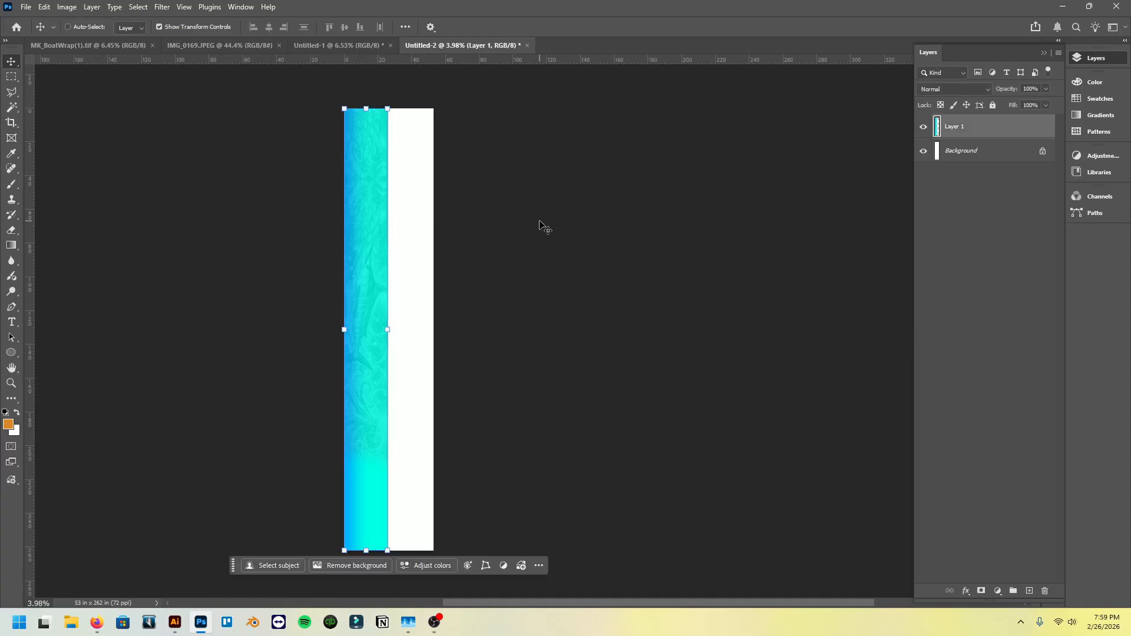
pyautogui.moveTo(1018, 132); pyautogui.dragTo(1029, 591)
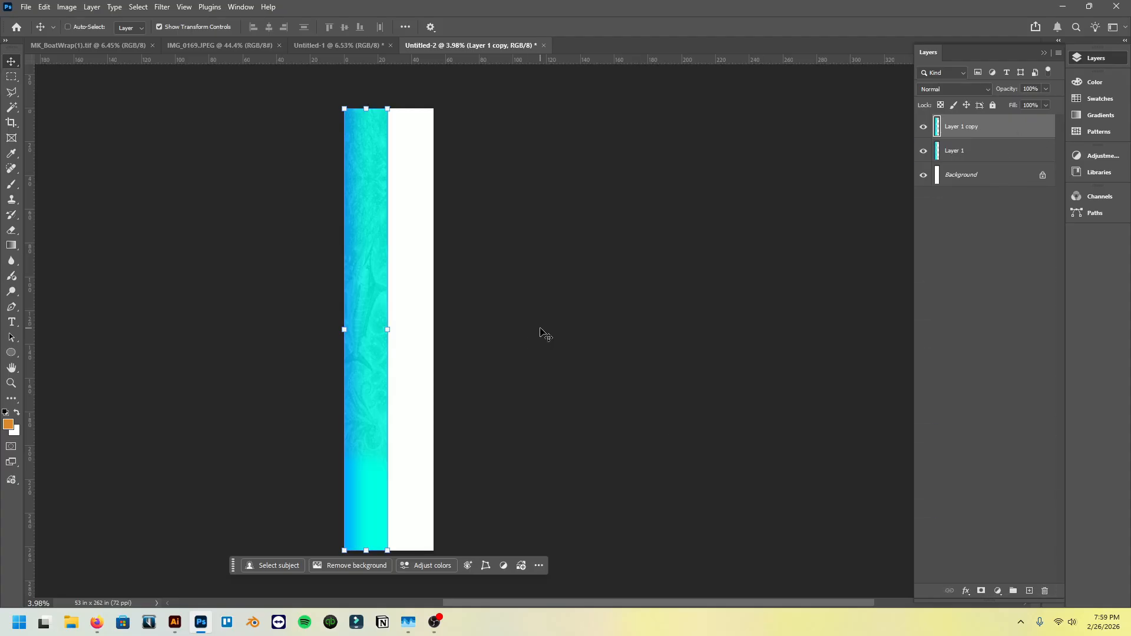
pyautogui.hotkey('ctrl', 'shift', 'h')
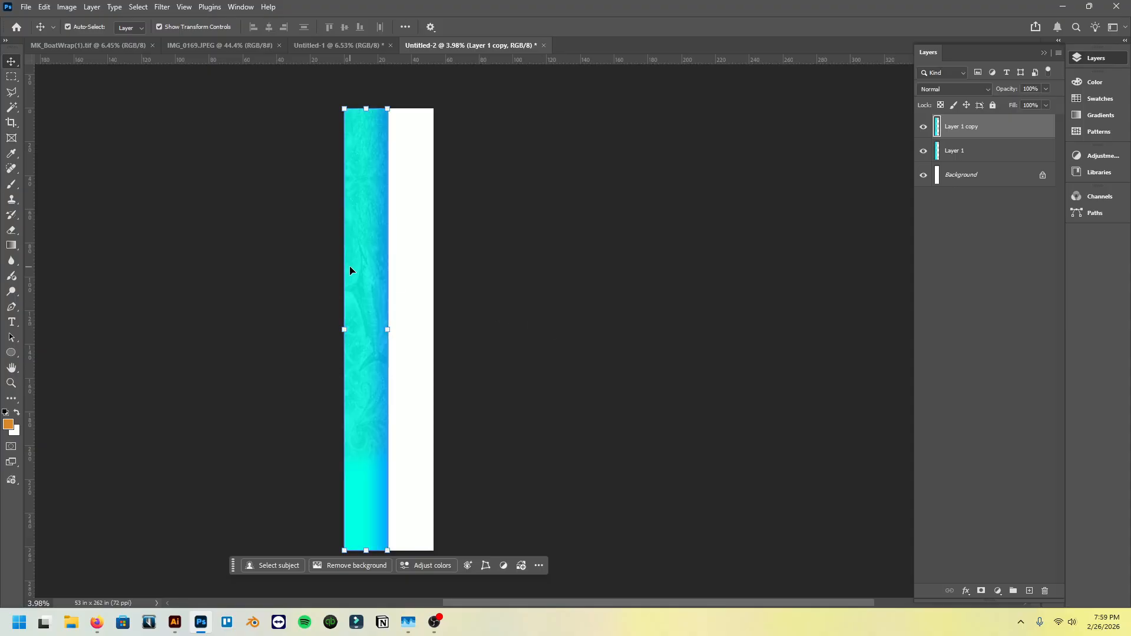
pyautogui.moveTo(360, 269); pyautogui.dragTo(389, 269)
# - Try flipping Layer 1 copy horizontally again, and undo the flip
pyautogui.rightClick(386, 254)
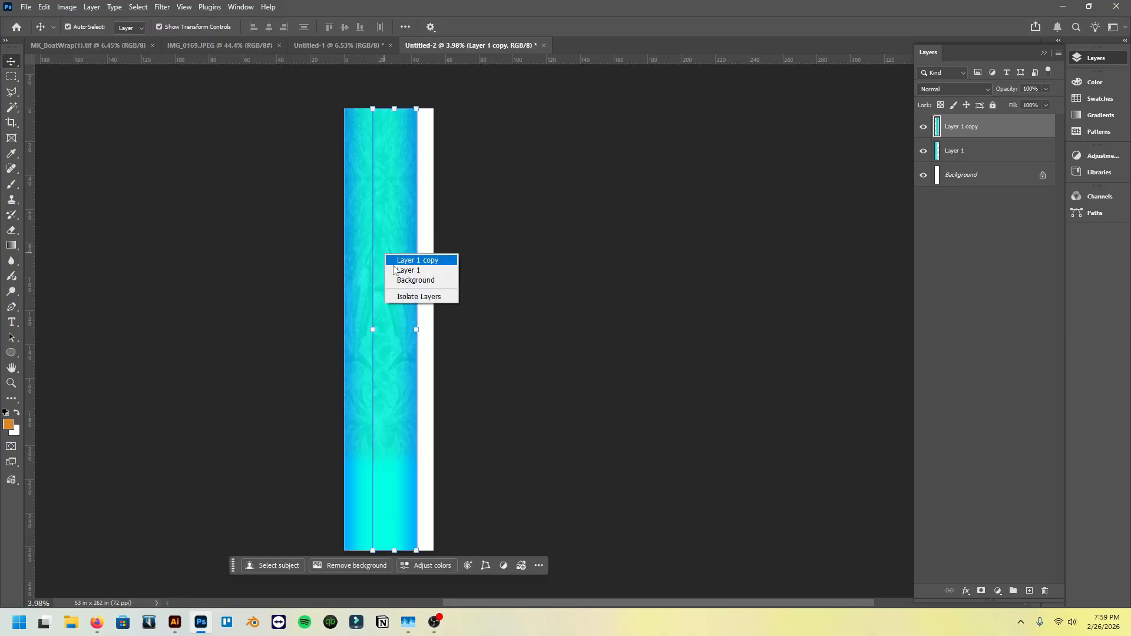
pyautogui.click(389, 234)
pyautogui.rightClick(393, 199)
pyautogui.click(399, 180)
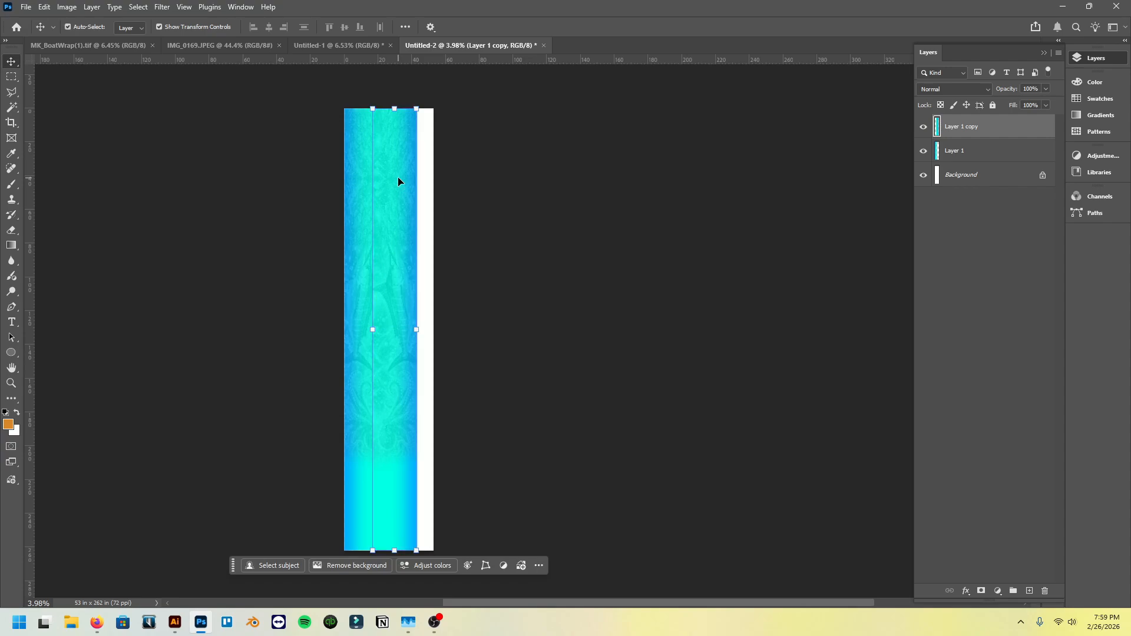
pyautogui.hotkey('ctrl', 't')
pyautogui.rightClick(399, 181)
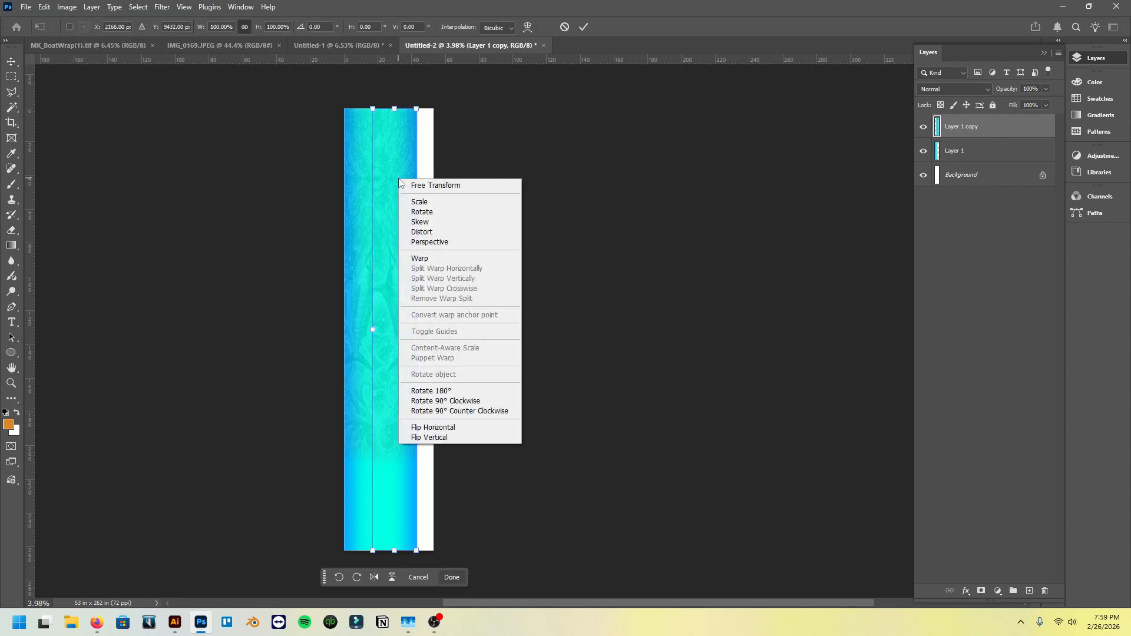
pyautogui.click(454, 427)
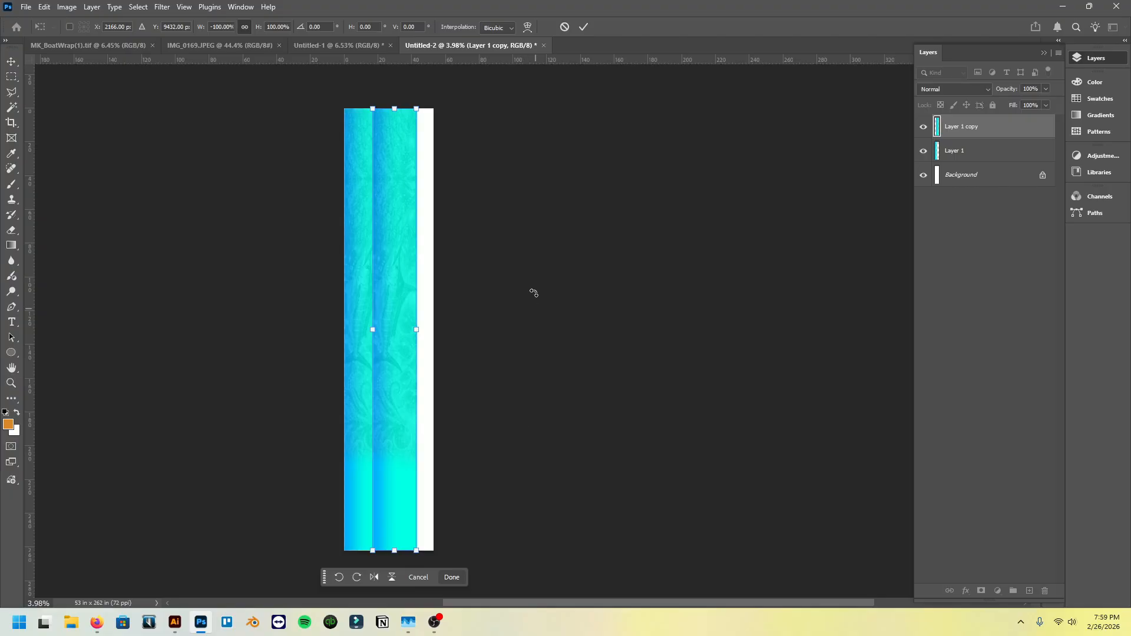
pyautogui.hotkey('ctrl', 'z')
pyautogui.click(11, 61)
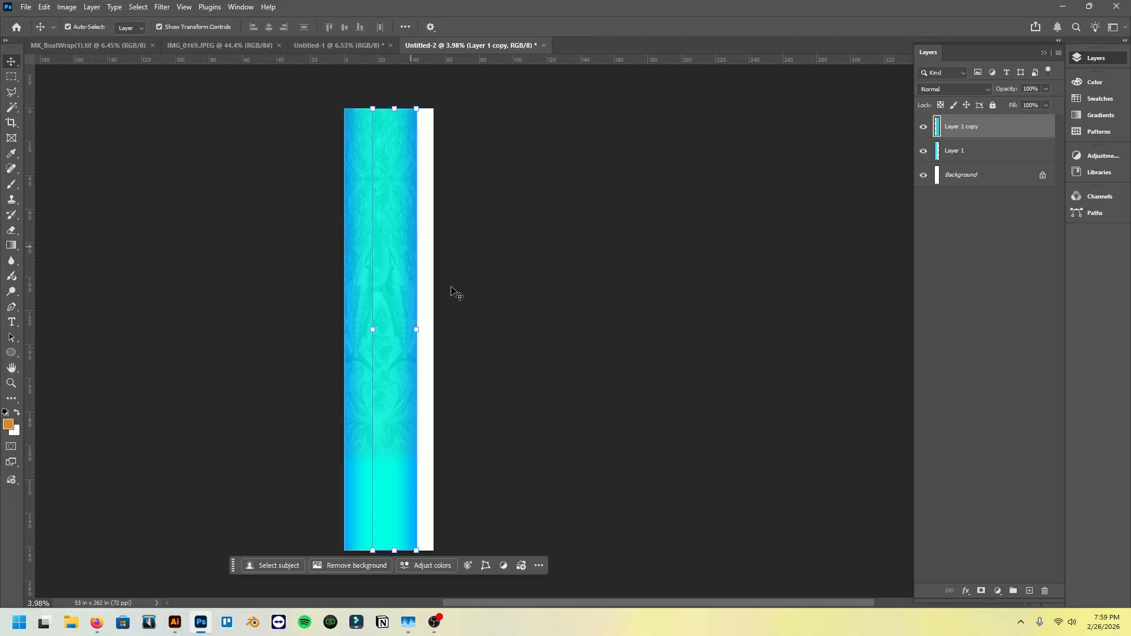
# - Place Layer 1 copy alongside Layer 1 on the blank part of the sheet, leaving a 20 px white gap between the strips
pyautogui.moveTo(397, 319)
pyautogui.mouseDown()
pyautogui.moveTo(387, 301)
pyautogui.moveTo(405, 301)
pyautogui.mouseUp()
pyautogui.scroll(5, 390, 295)
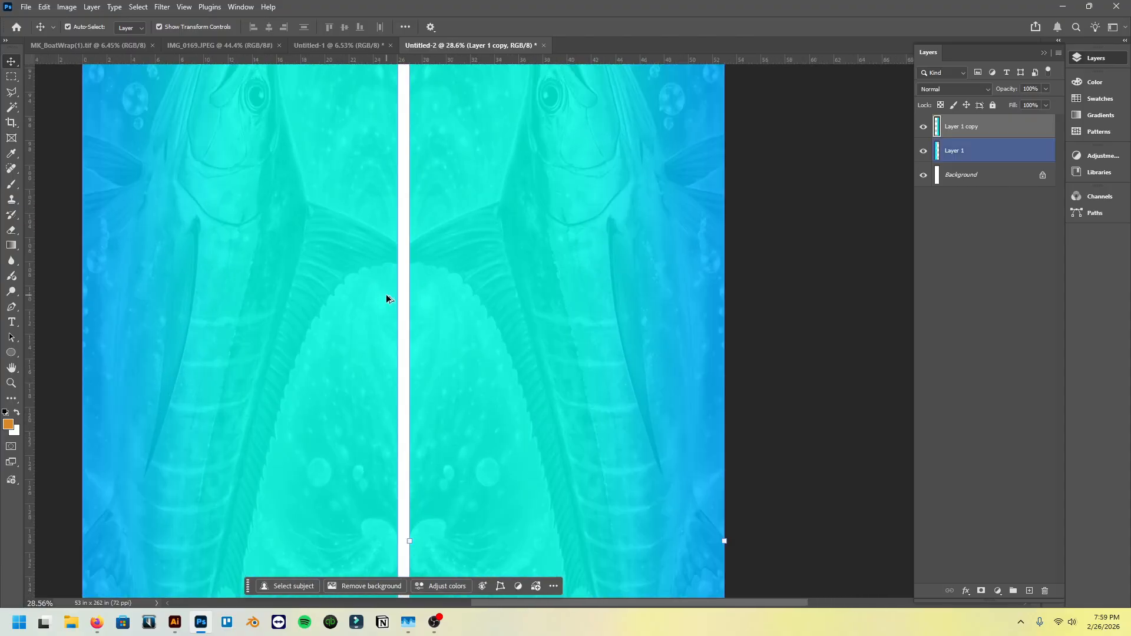
pyautogui.scroll(2, 387, 299)
pyautogui.hotkey('ctrl', 't')
pyautogui.moveTo(452, 239); pyautogui.dragTo(429, 246)
pyautogui.click(13, 76)
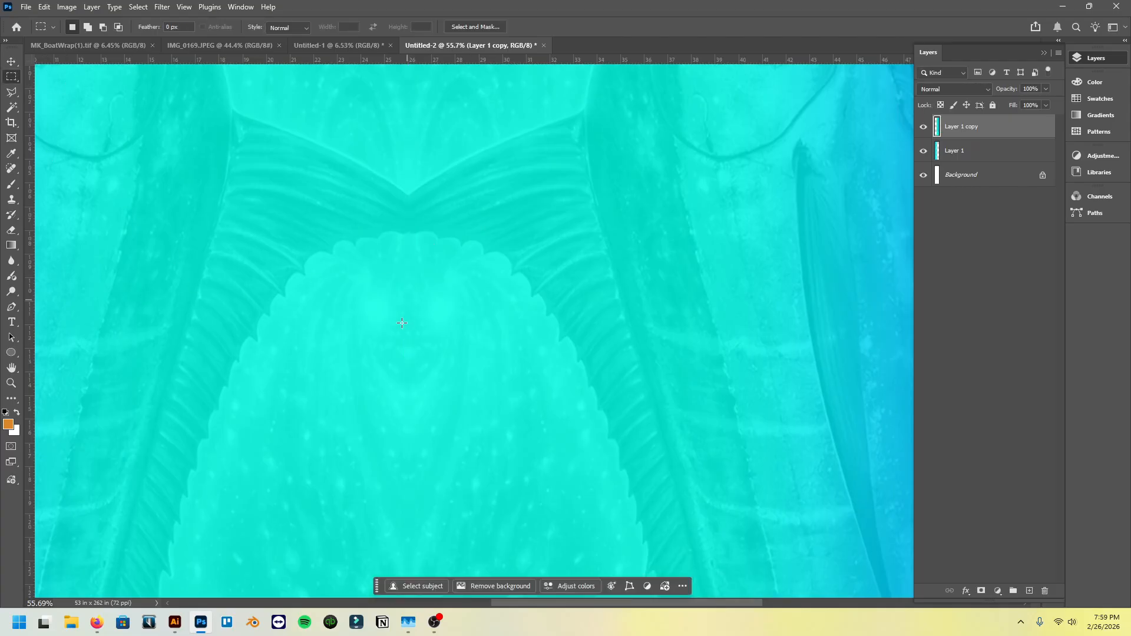
pyautogui.scroll(-6, 407, 336)
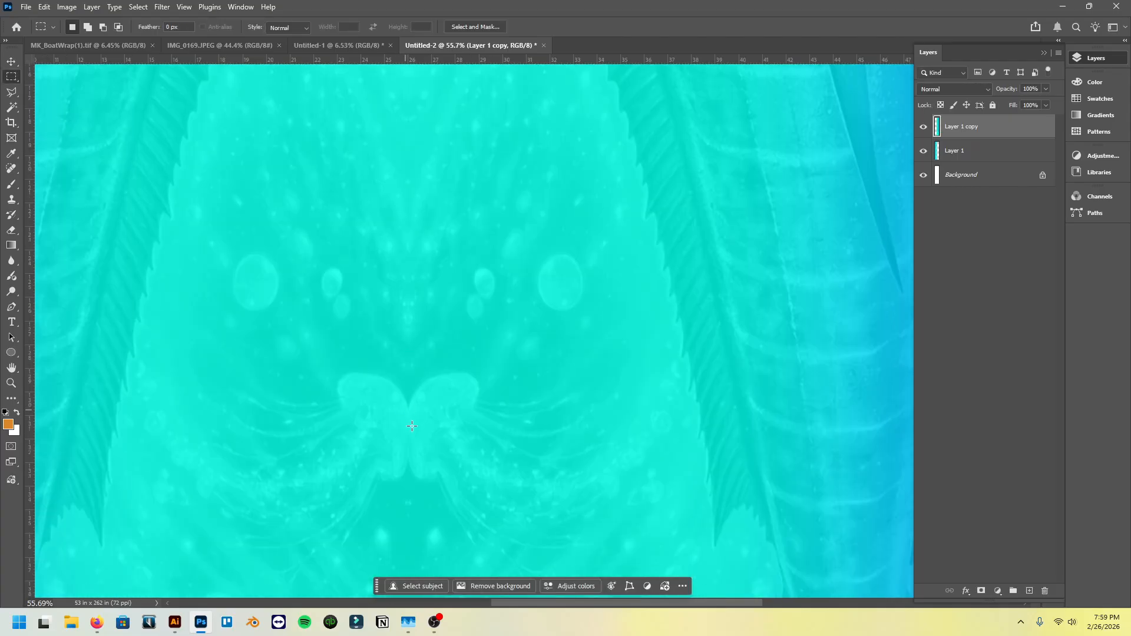
pyautogui.press('v')
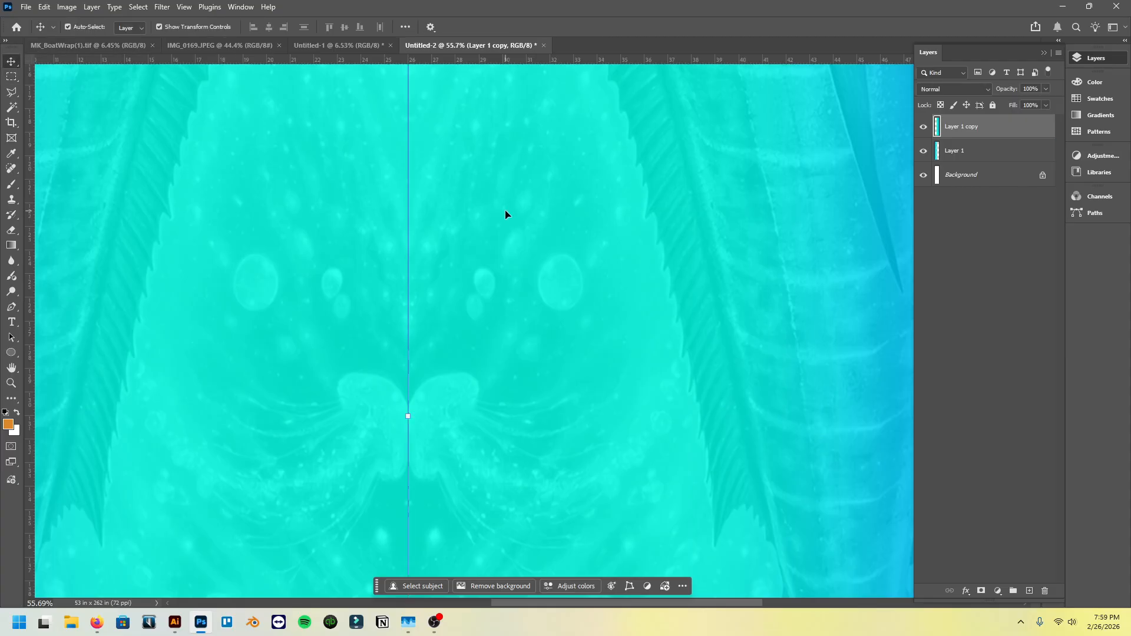
pyautogui.hotkey('shift', 'Right')
pyautogui.hotkey('shift', 'Right')
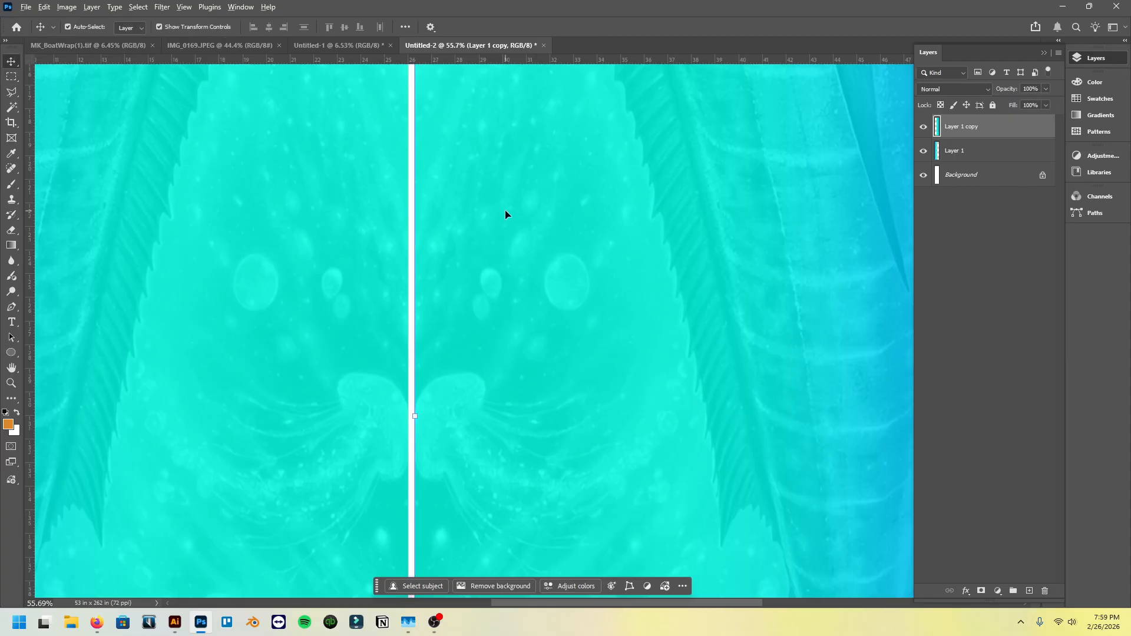
# - Flip Layer 1 copy both horizontally and vertically so it runs in the opposite direction beside Layer 1
pyautogui.scroll(-10, 513, 224)
pyautogui.moveTo(587, 248); pyautogui.dragTo(344, 240)
pyautogui.scroll(-3, 511, 278)
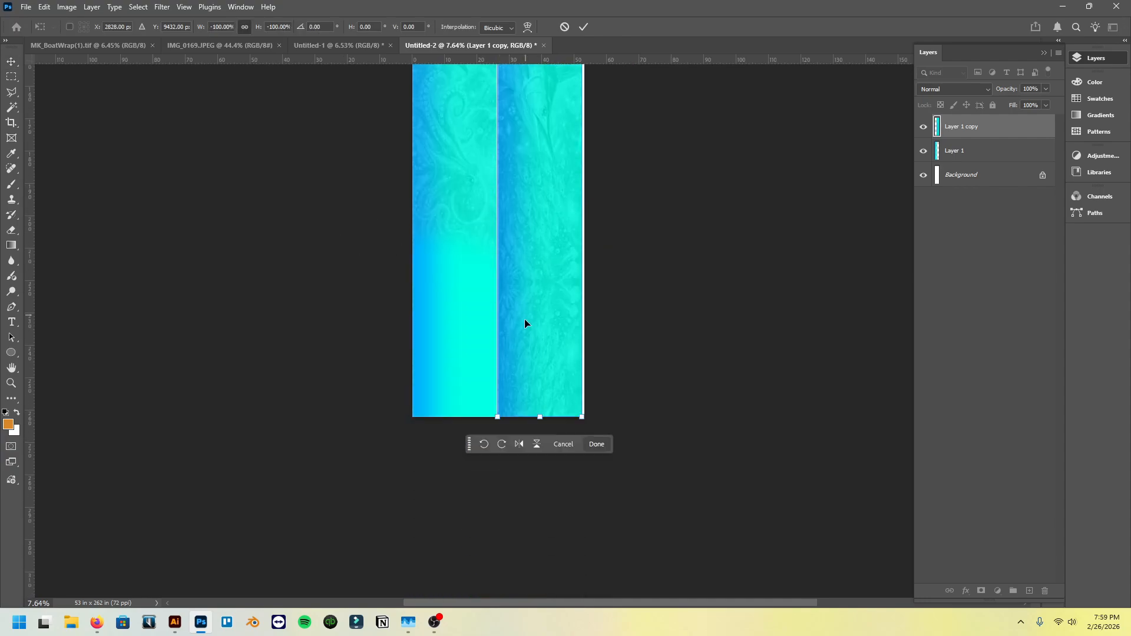
pyautogui.press('Return')
# - Inspect both wrap strips and the white gap between them along the length of the print sheet
pyautogui.click(447, 211)
pyautogui.scroll(8, 486, 203)
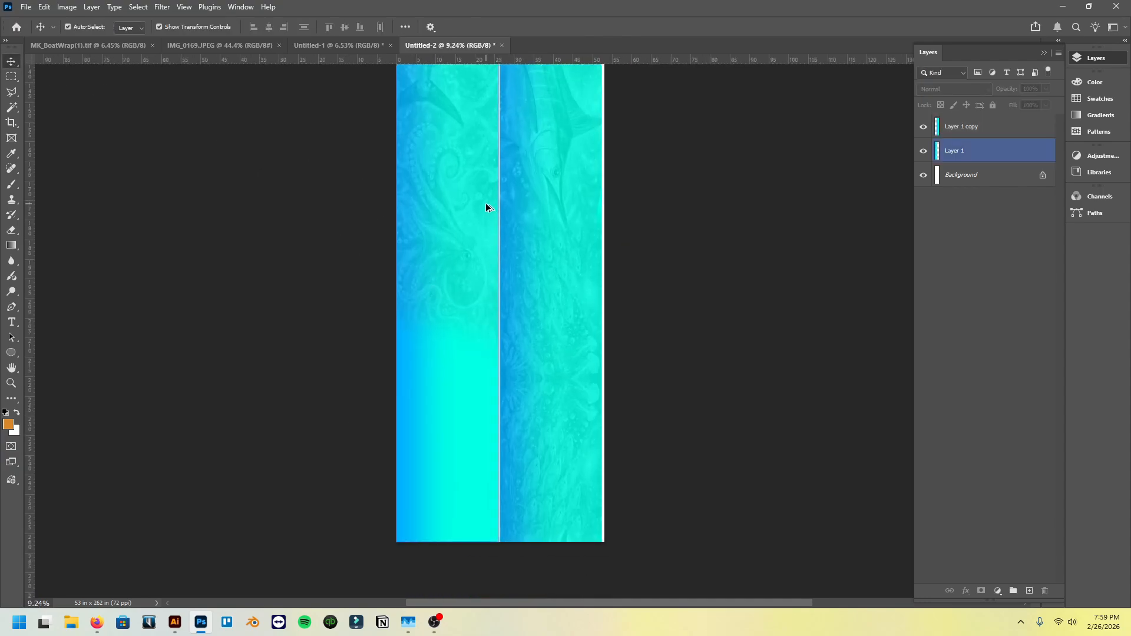
pyautogui.click(538, 235)
pyautogui.scroll(-5, 551, 282)
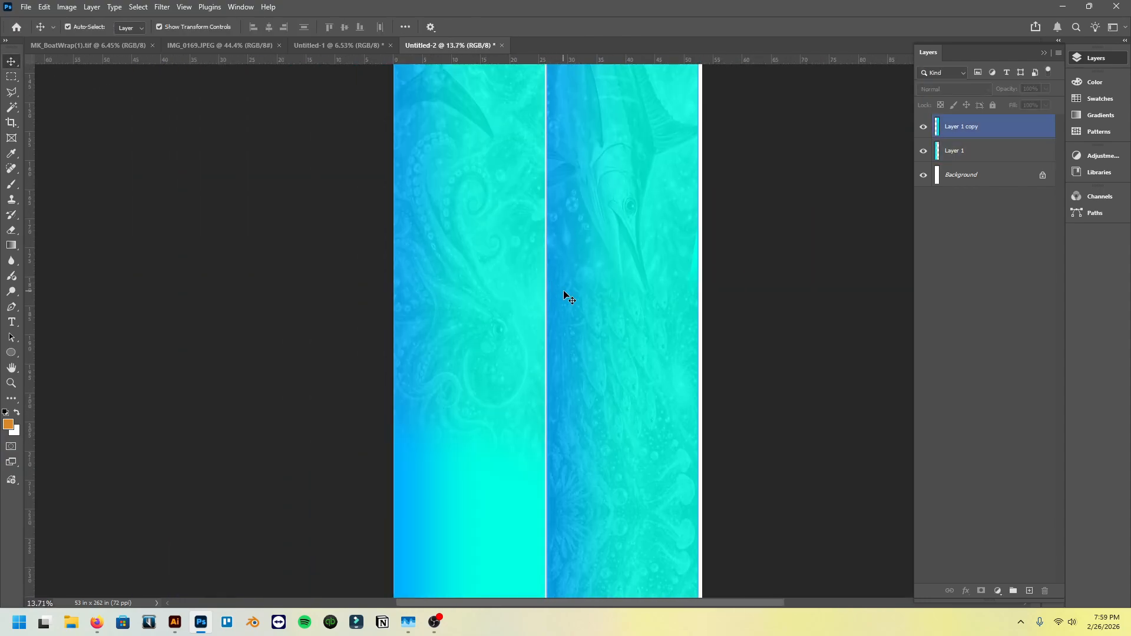
pyautogui.scroll(-4, 564, 294)
pyautogui.click(550, 273)
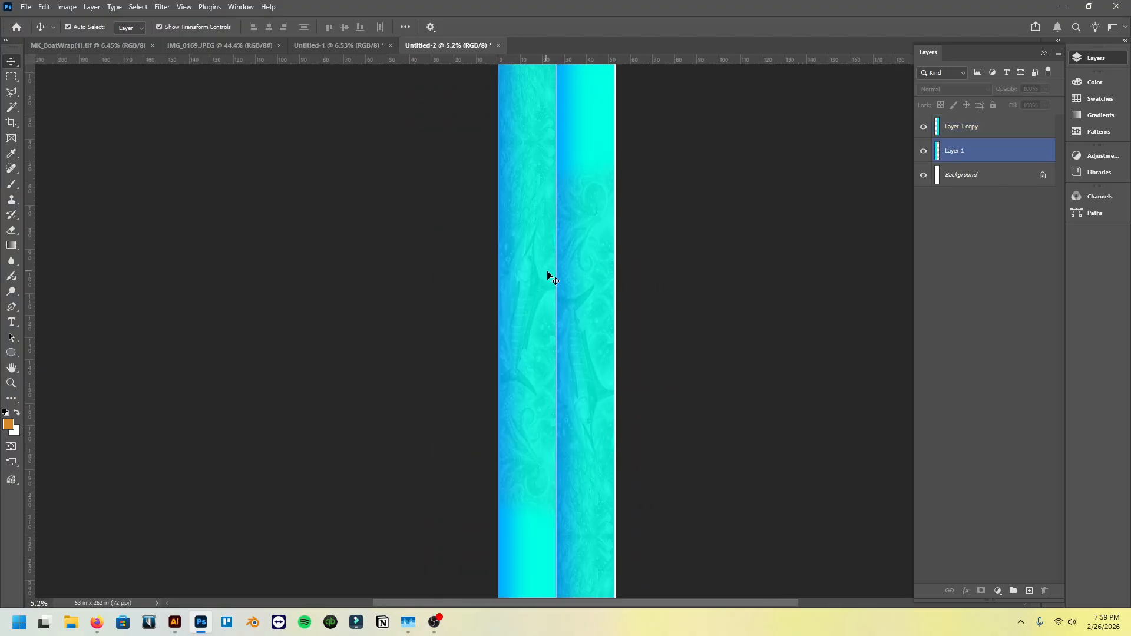
pyautogui.scroll(-1, 548, 275)
pyautogui.scroll(-2, 548, 272)
pyautogui.scroll(1, 547, 282)
pyautogui.click(556, 283)
pyautogui.click(267, 193)
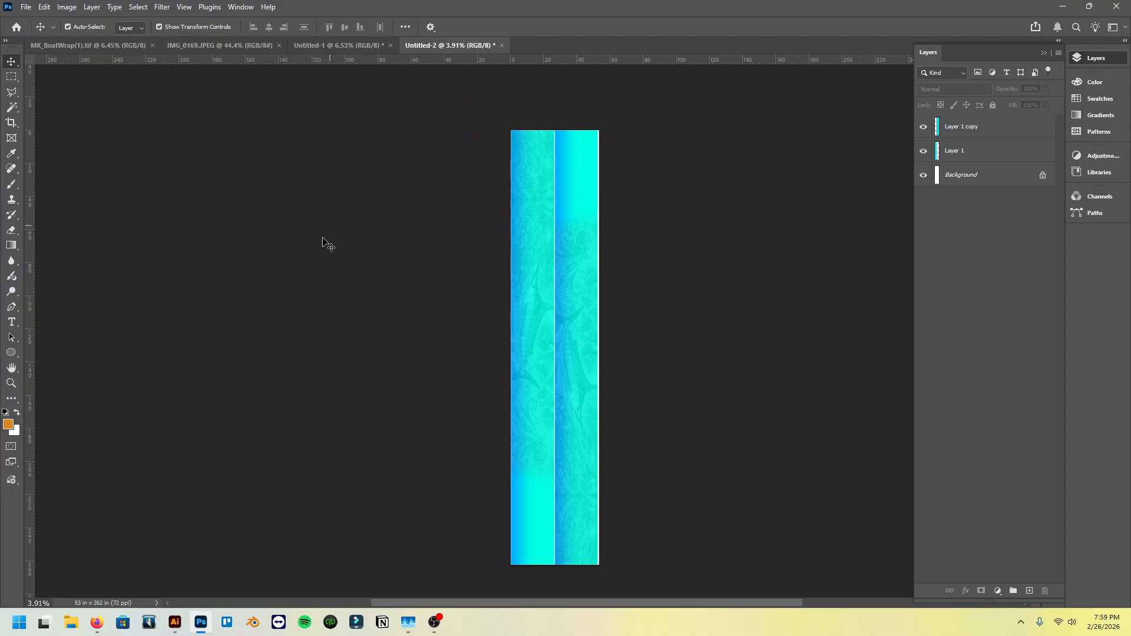
pyautogui.click(556, 245)
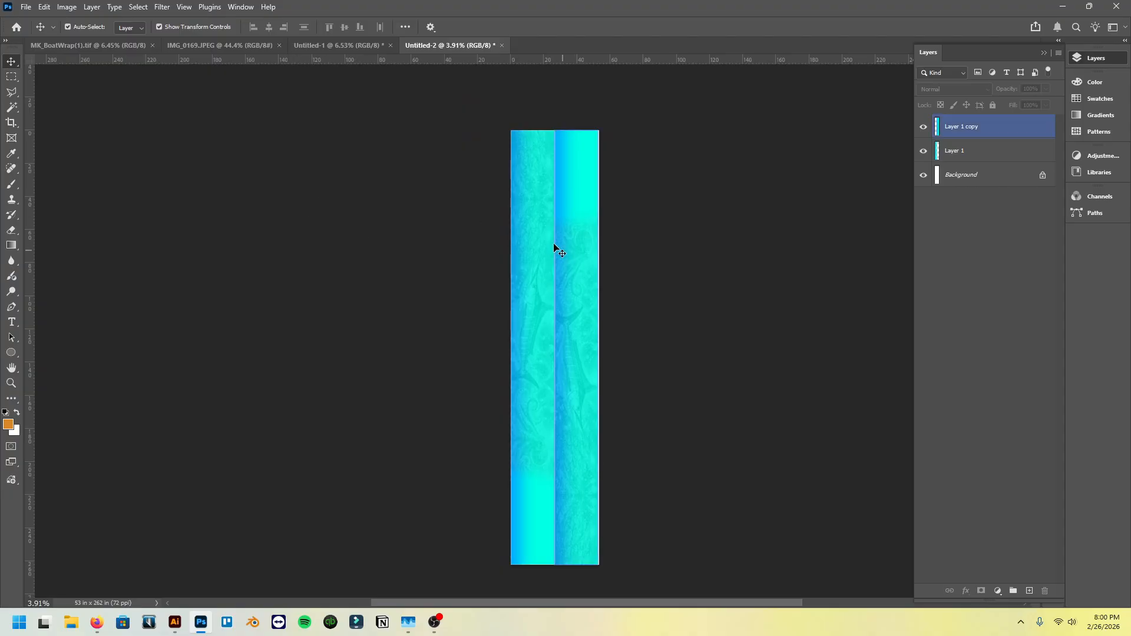
pyautogui.click(546, 171)
pyautogui.click(588, 324)
pyautogui.scroll(1, 588, 324)
pyautogui.scroll(3, 589, 332)
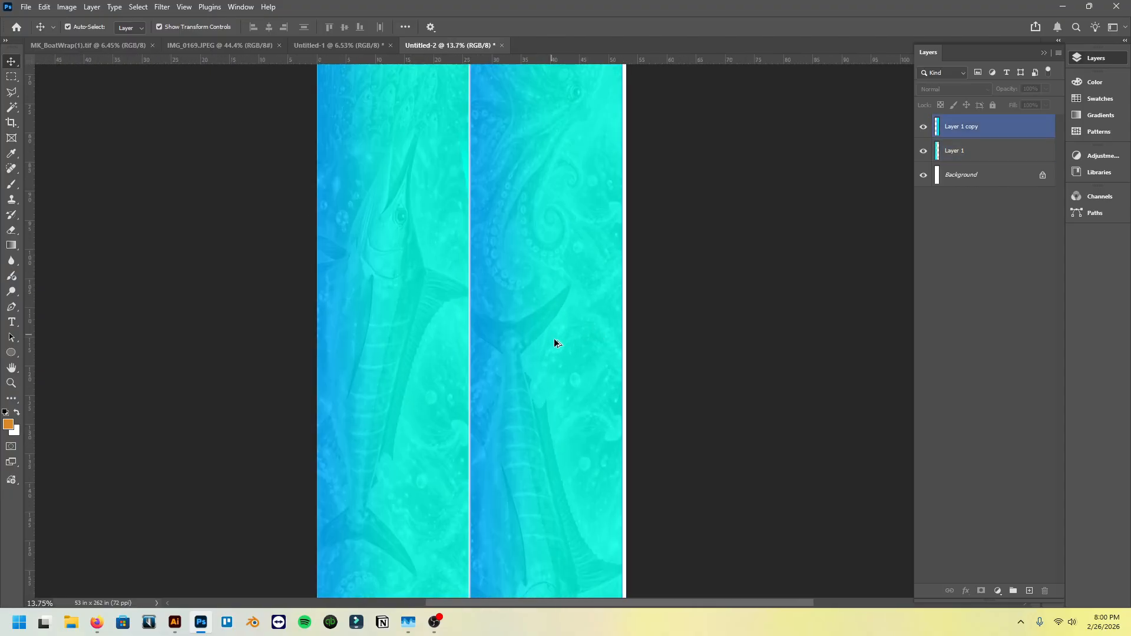
pyautogui.scroll(1, 538, 215)
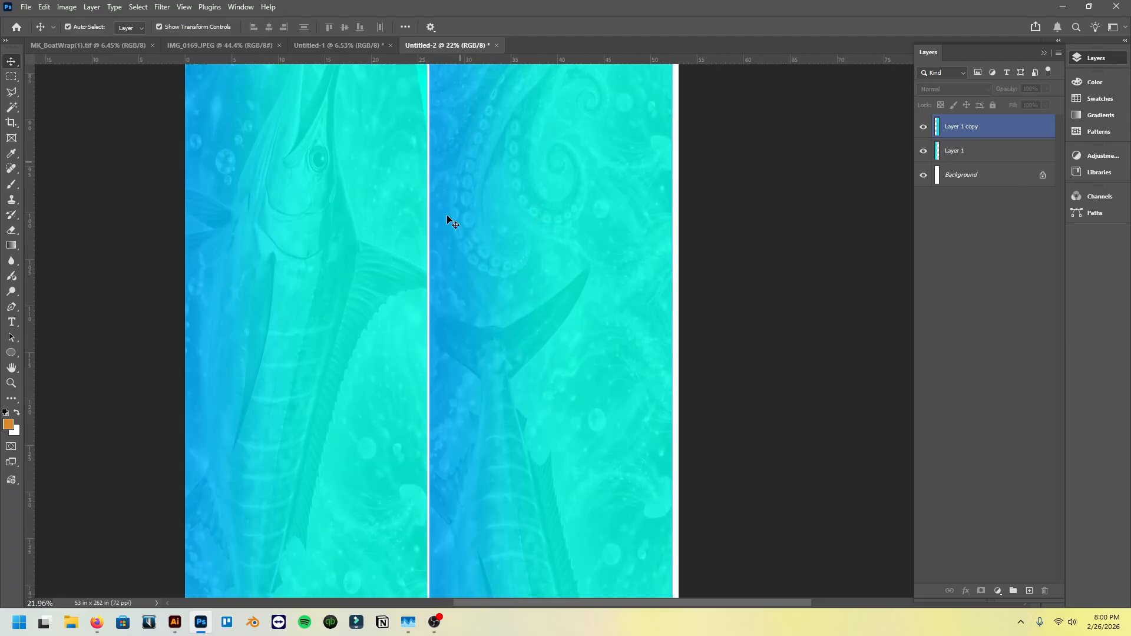
pyautogui.scroll(-4, 543, 271)
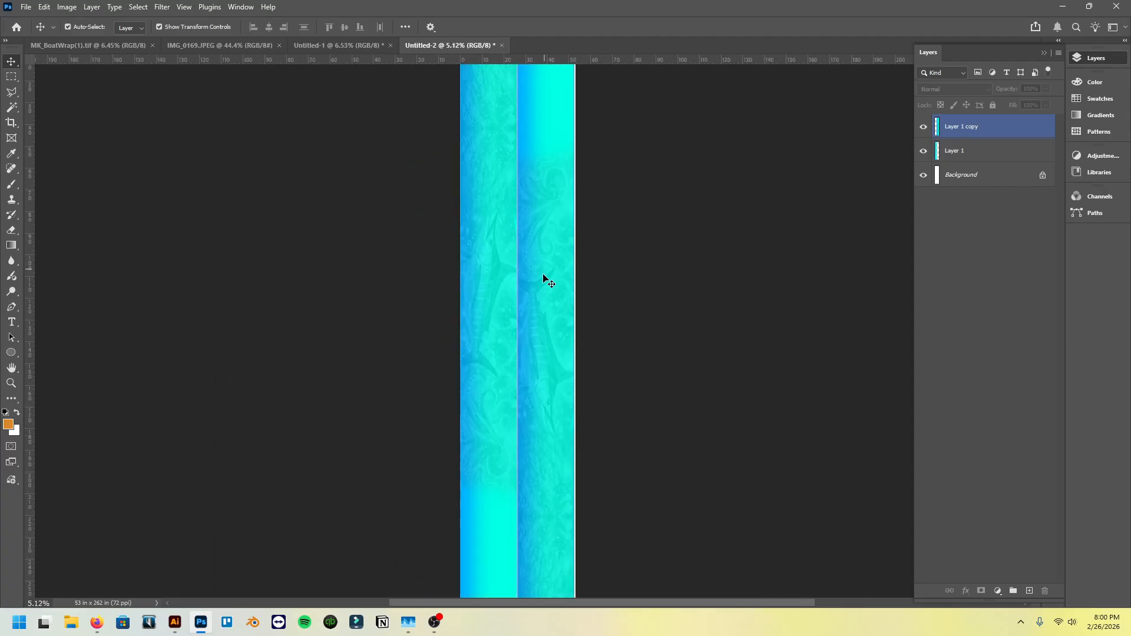
pyautogui.click(543, 274)
pyautogui.click(483, 324)
pyautogui.scroll(1, 530, 252)
pyautogui.scroll(1, 529, 253)
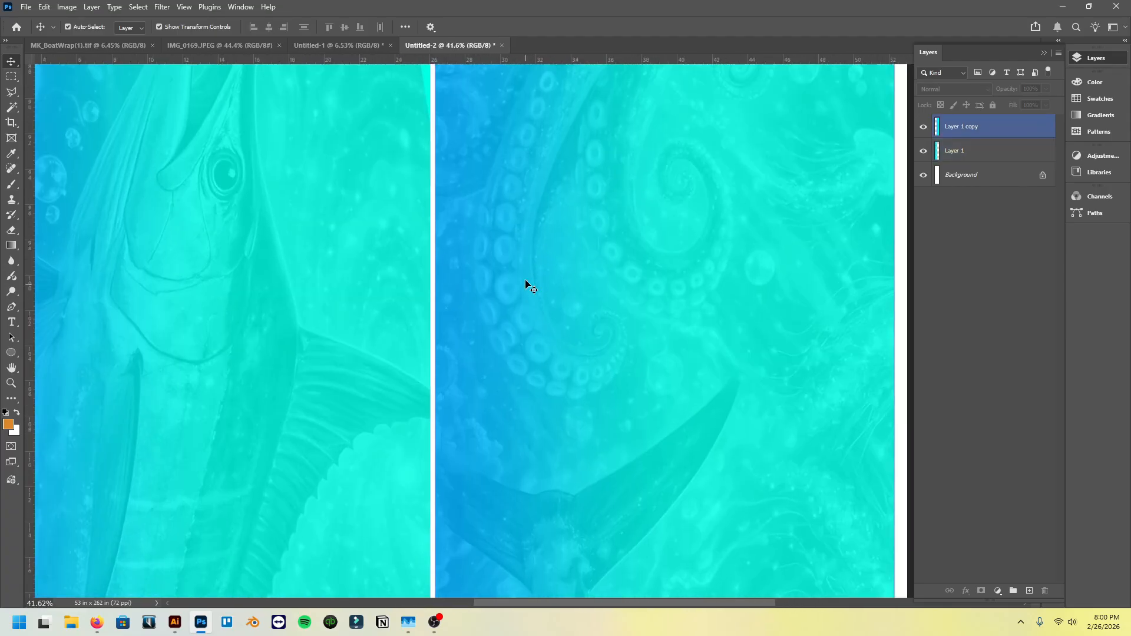
# - View the artwork at 100% around the gap between the strips to judge its print detail
pyautogui.press('z')
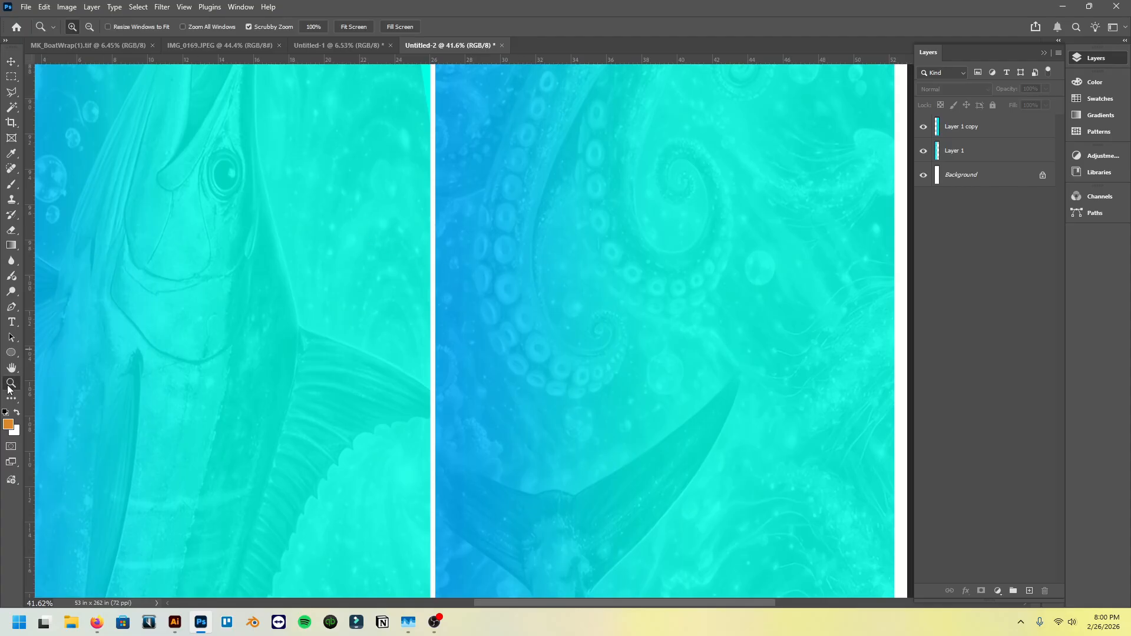
pyautogui.rightClick(390, 240)
pyautogui.click(418, 277)
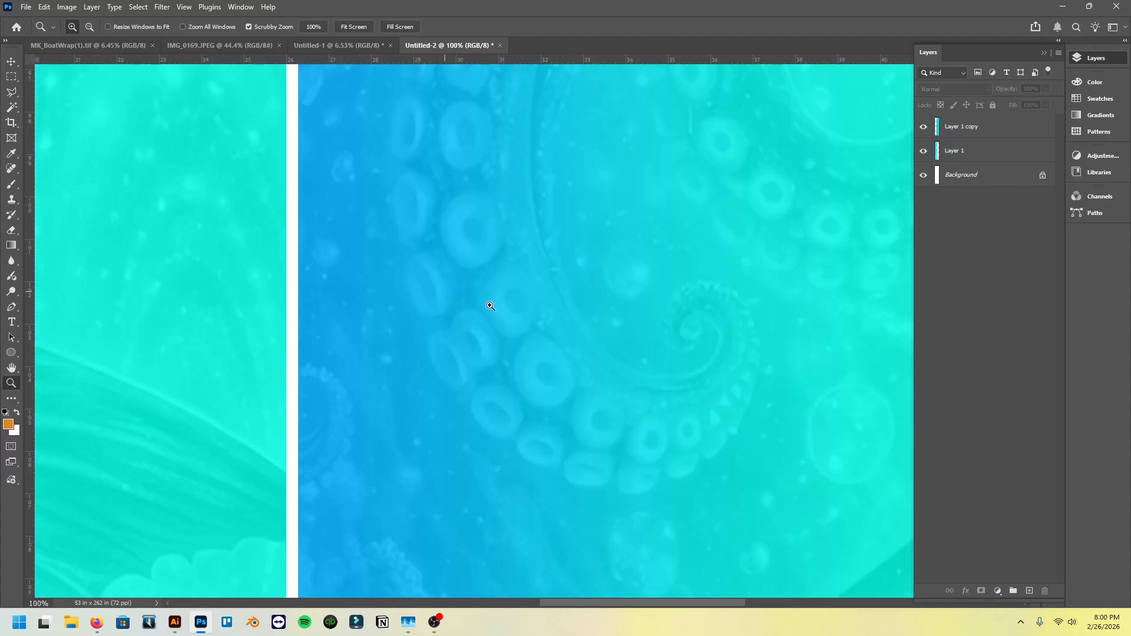
pyautogui.scroll(-8, 506, 307)
pyautogui.scroll(-15, 506, 306)
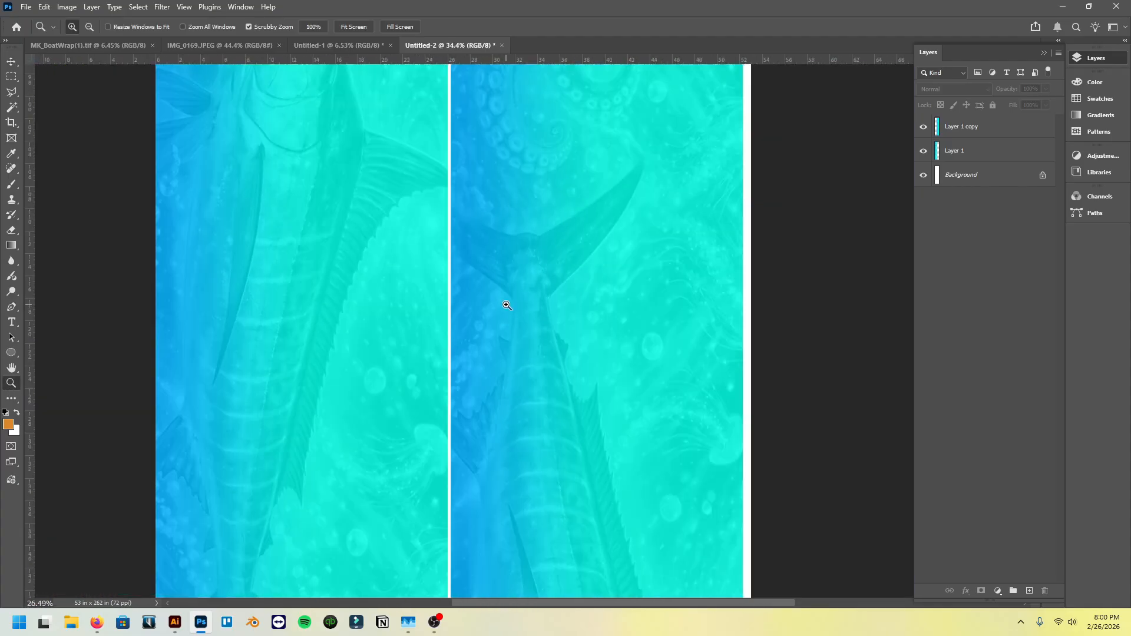
# - Return to the Untitled-1 document and undo the bleed selection and the flattening to restore the layered boat mockup
pyautogui.click(331, 47)
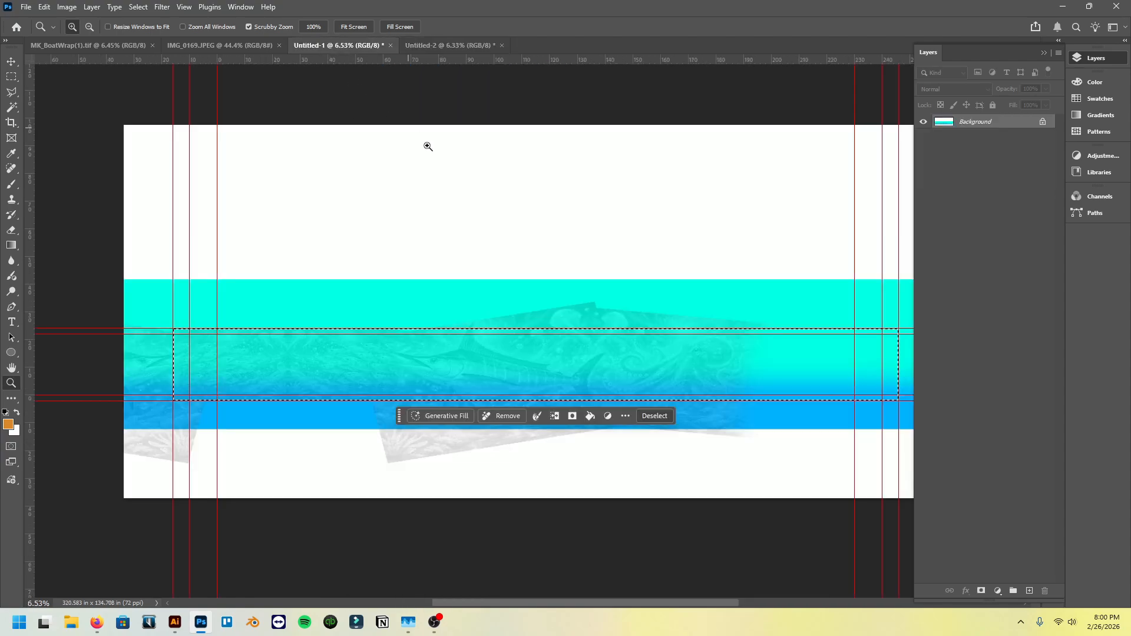
pyautogui.hotkey('ctrl', 'z')
pyautogui.hotkey('ctrl', 'z')
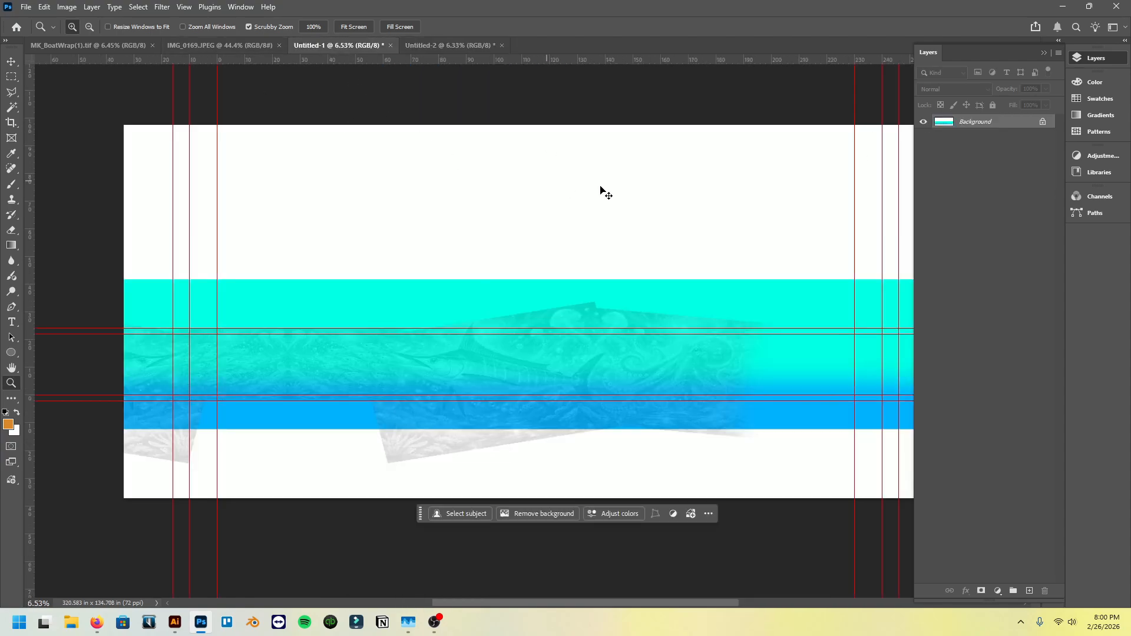
pyautogui.click(923, 122)
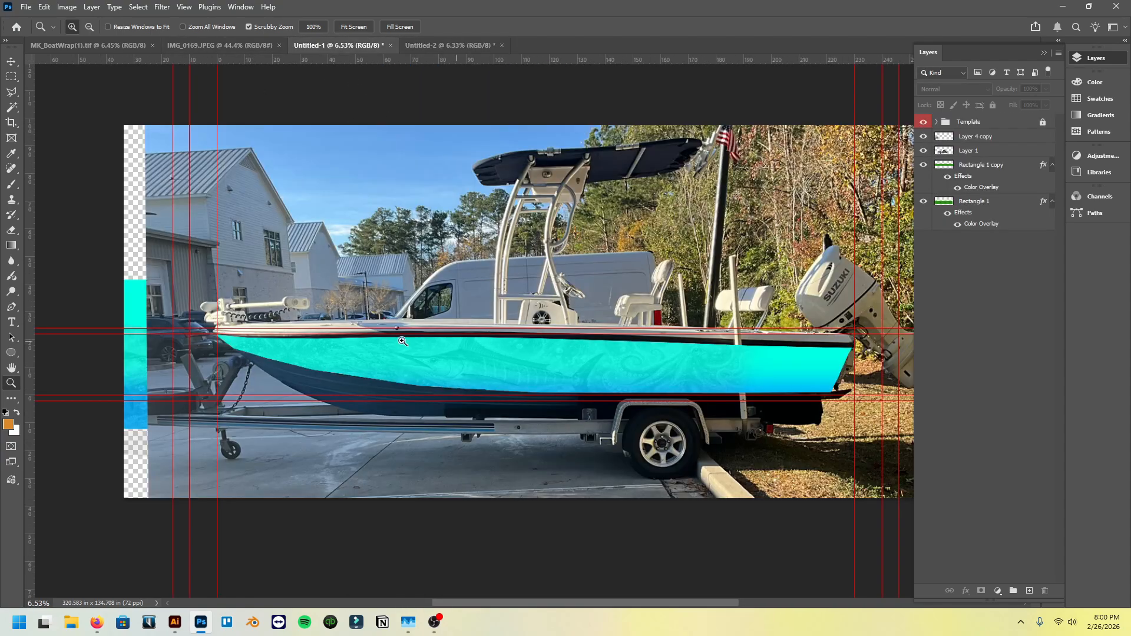
pyautogui.hscroll(1, 388, 343)
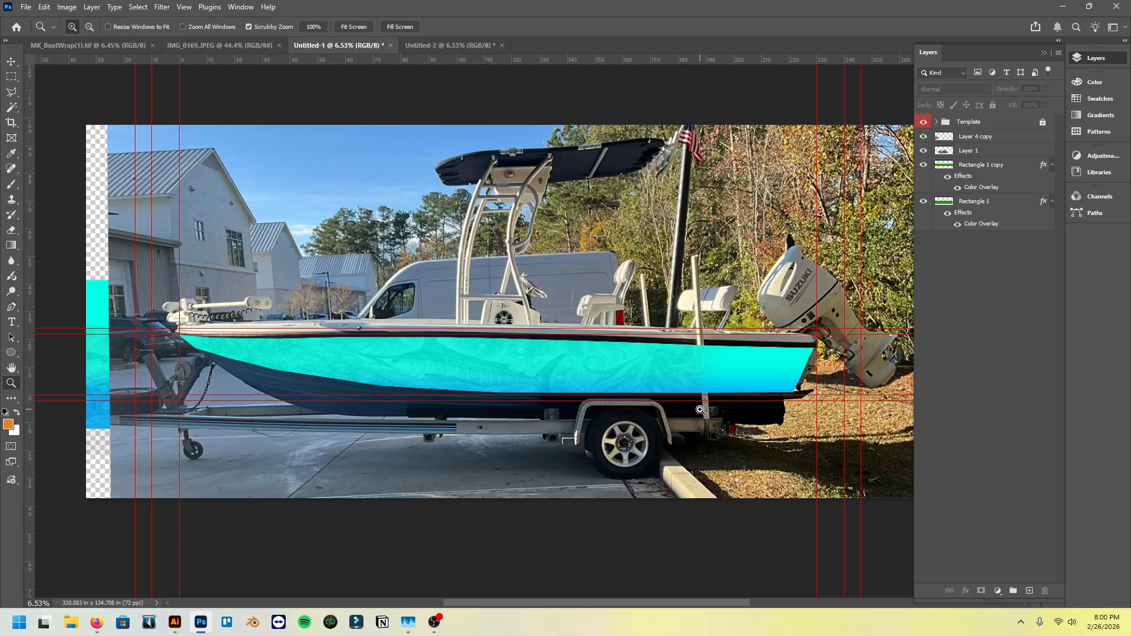
# - Switch to the Untitled-2 document and review the entire print sheet with both boat sides
pyautogui.click(448, 45)
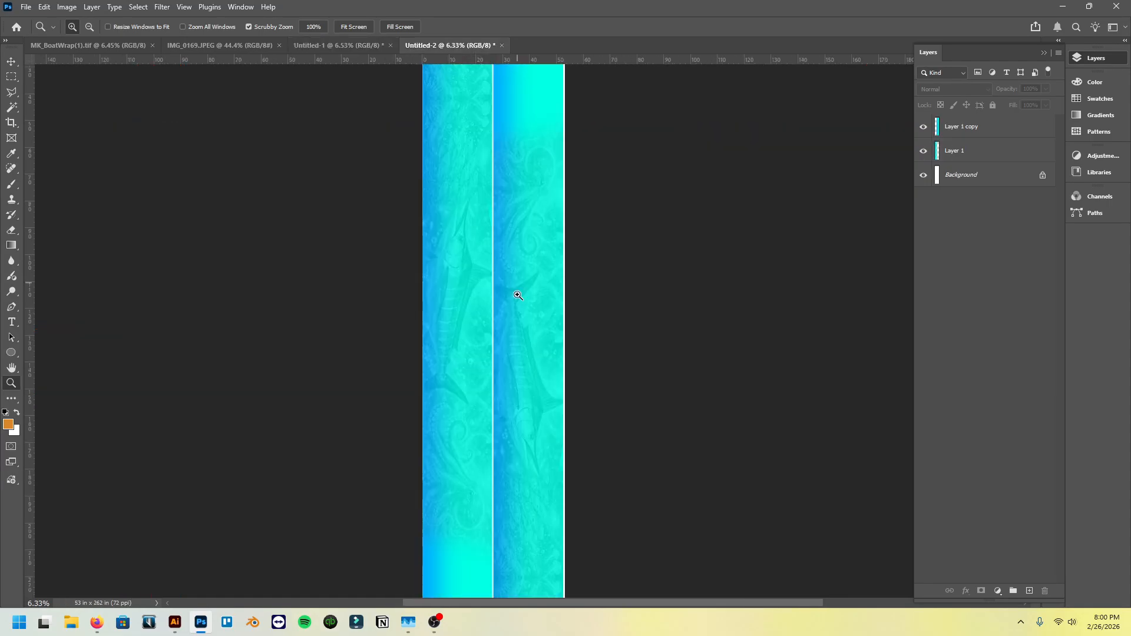
pyautogui.keyDown('alt'); pyautogui.click(540, 335); pyautogui.keyUp('alt')
pyautogui.keyDown('alt'); pyautogui.click(527, 363); pyautogui.keyUp('alt')
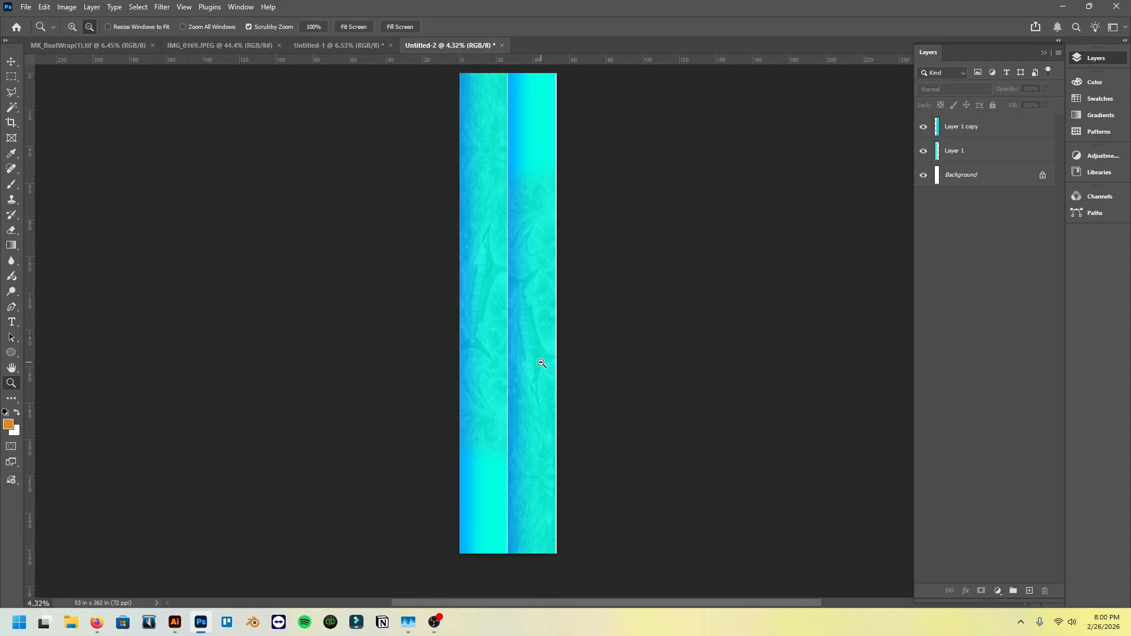
# - Examine the original boat photo IMG_0169.JPEG, checking the existing hull graphics near the bow and the handwritten measurements
pyautogui.click(334, 51)
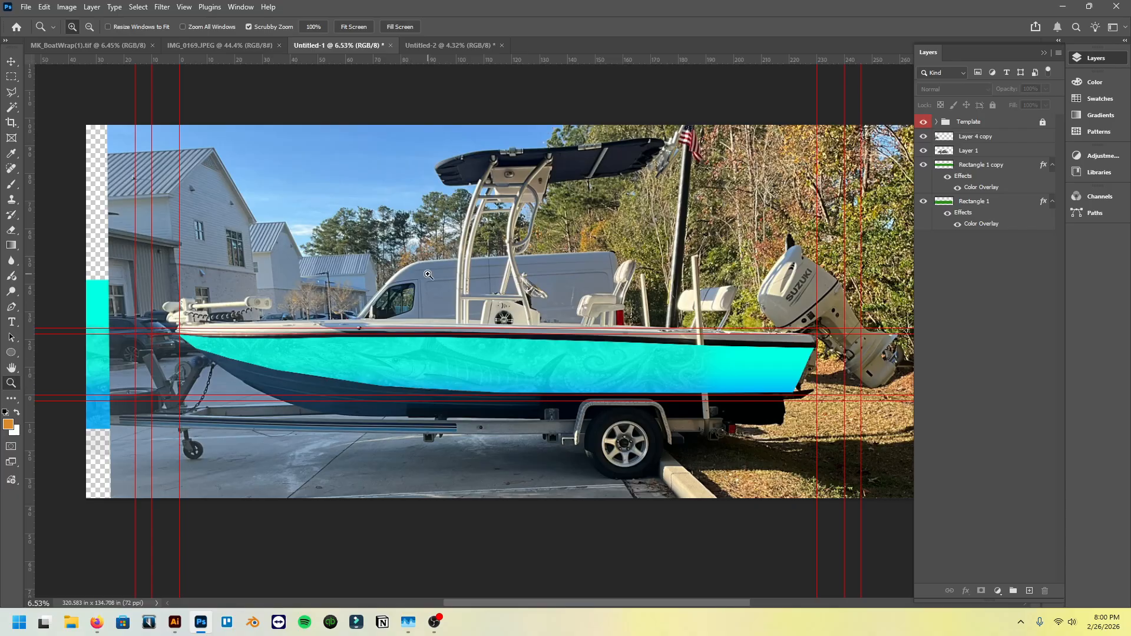
pyautogui.click(236, 45)
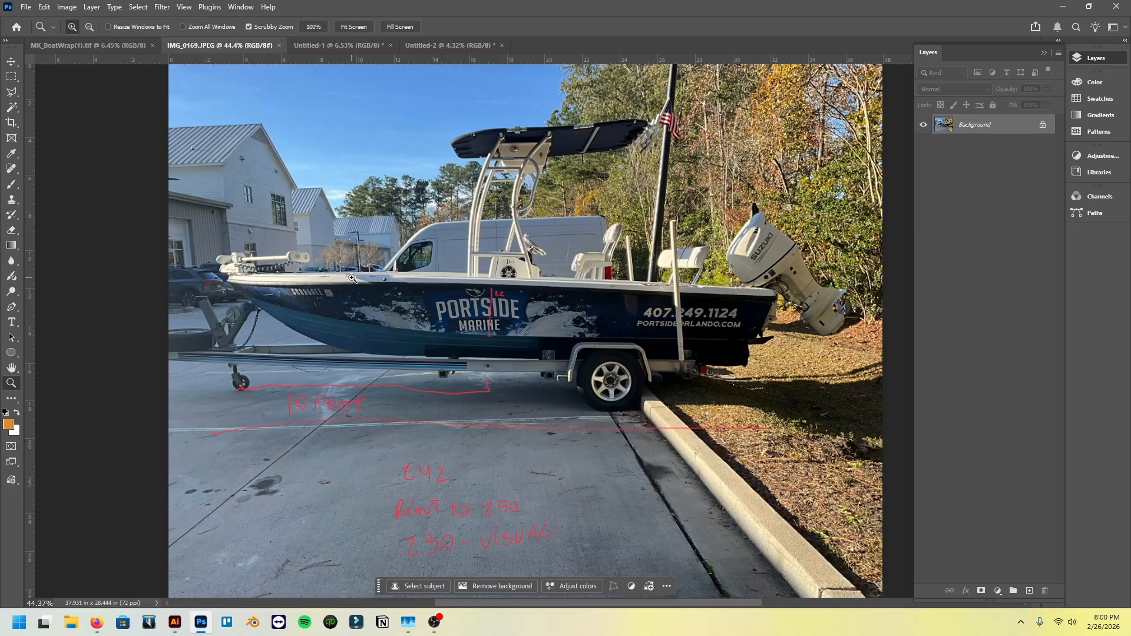
pyautogui.moveTo(354, 281); pyautogui.dragTo(402, 281)
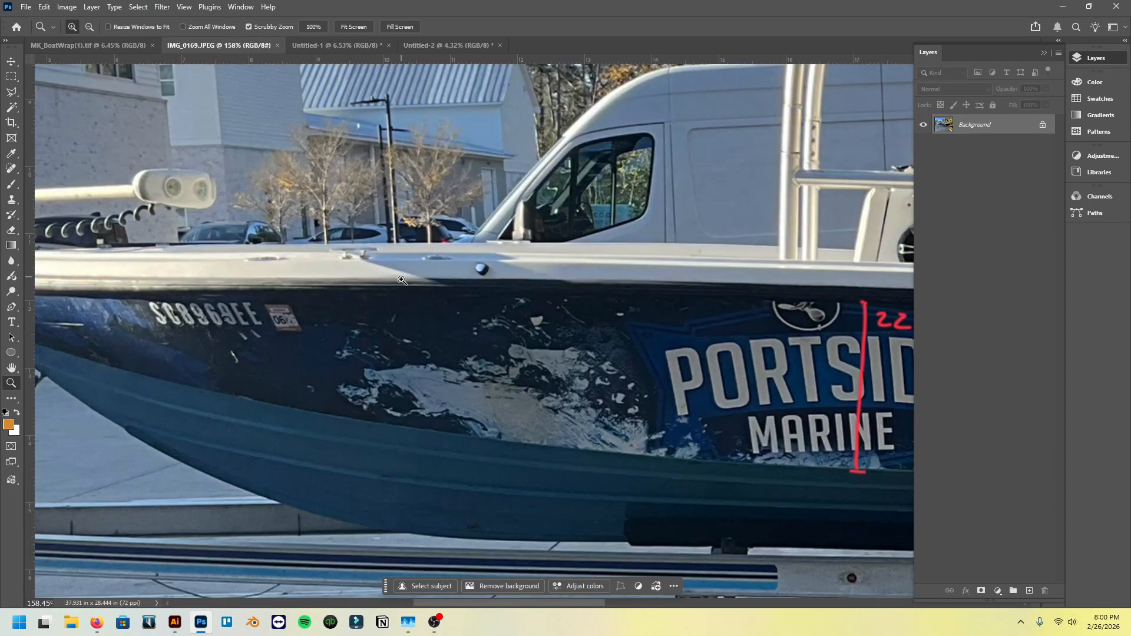
pyautogui.scroll(-4, 404, 373)
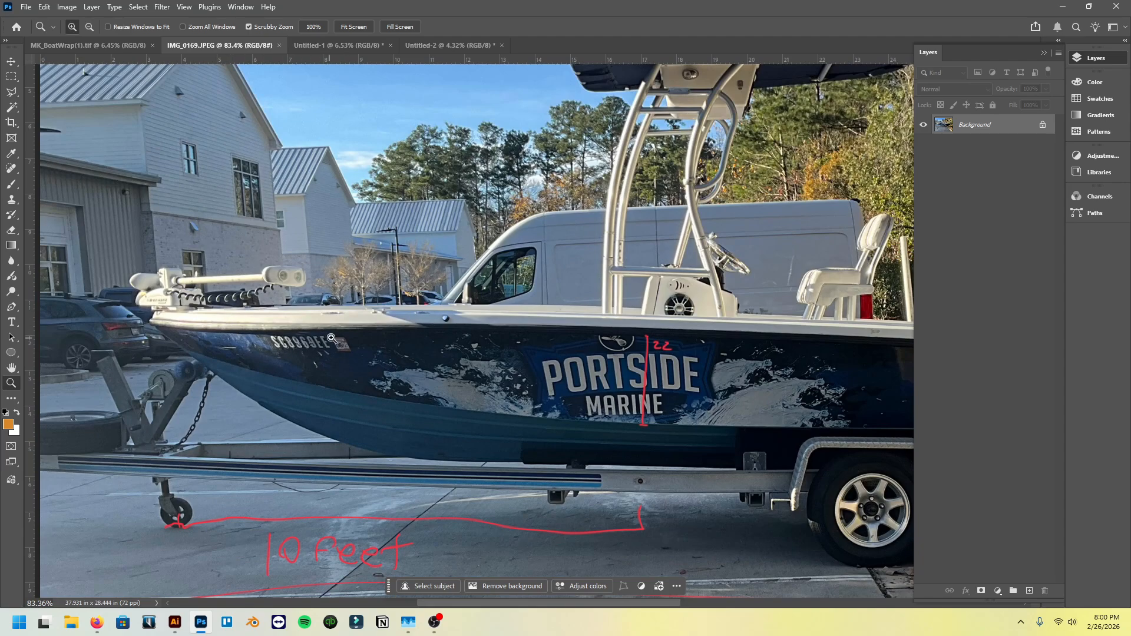
pyautogui.scroll(-3, 353, 378)
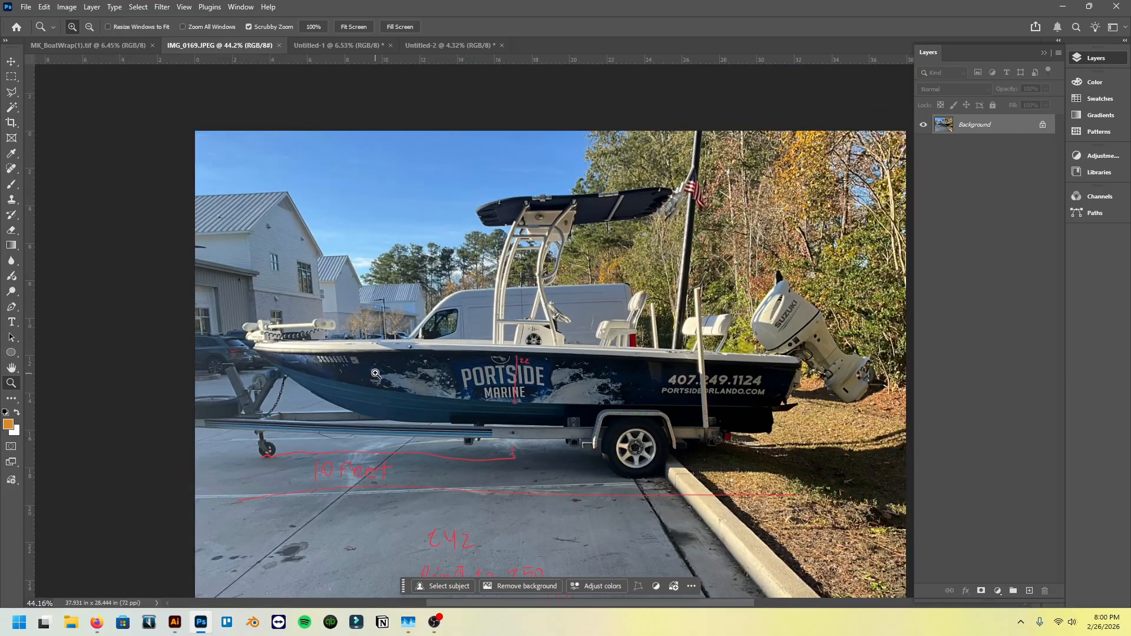
pyautogui.scroll(3, 376, 374)
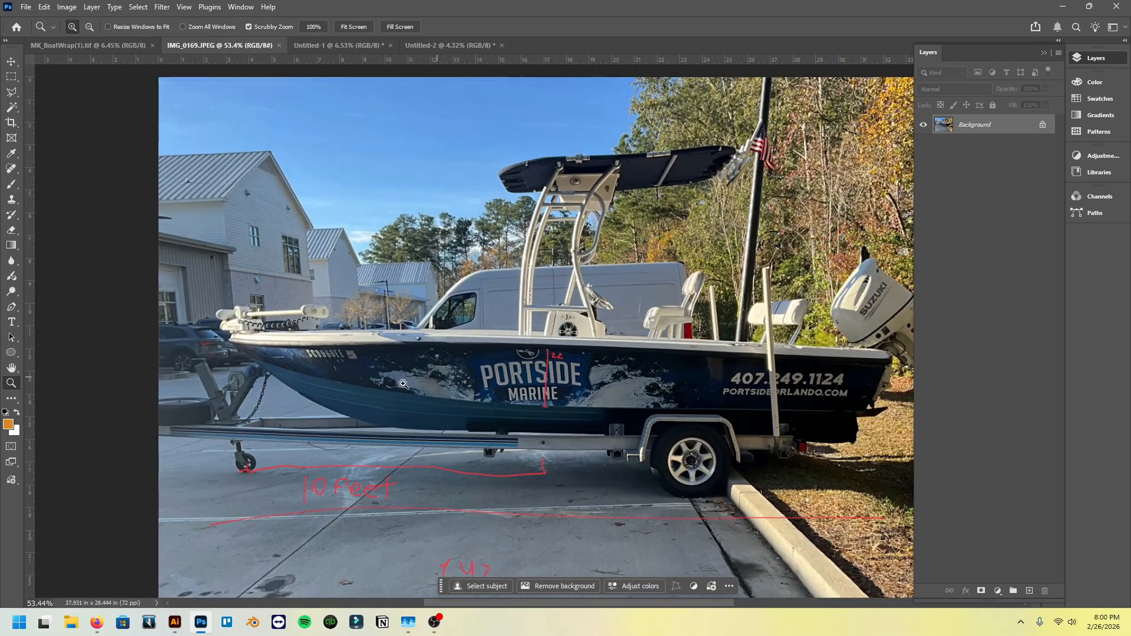
pyautogui.hscroll(-1, 391, 396)
pyautogui.scroll(-1, 391, 396)
pyautogui.scroll(1, 392, 396)
pyautogui.scroll(1, 378, 397)
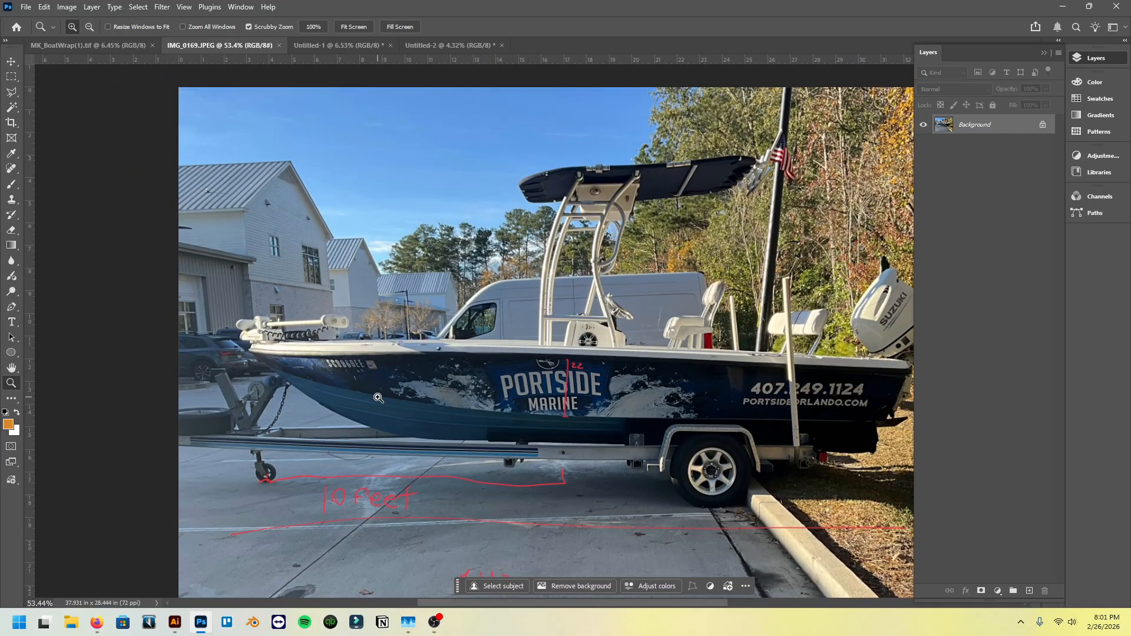
pyautogui.scroll(-1, 378, 398)
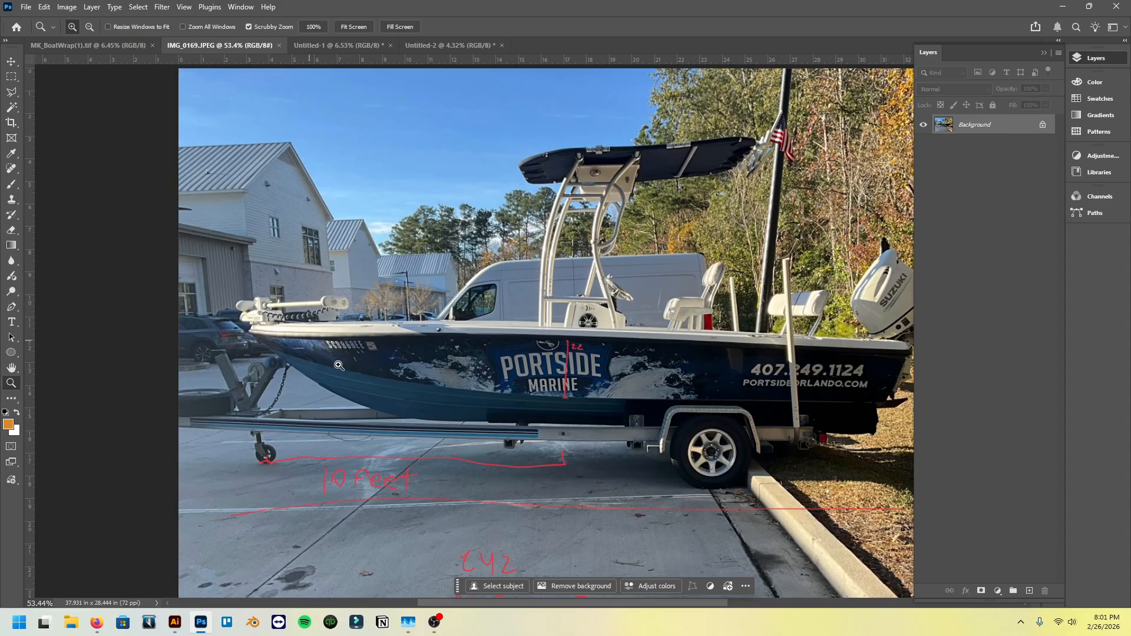
pyautogui.scroll(-1, 440, 379)
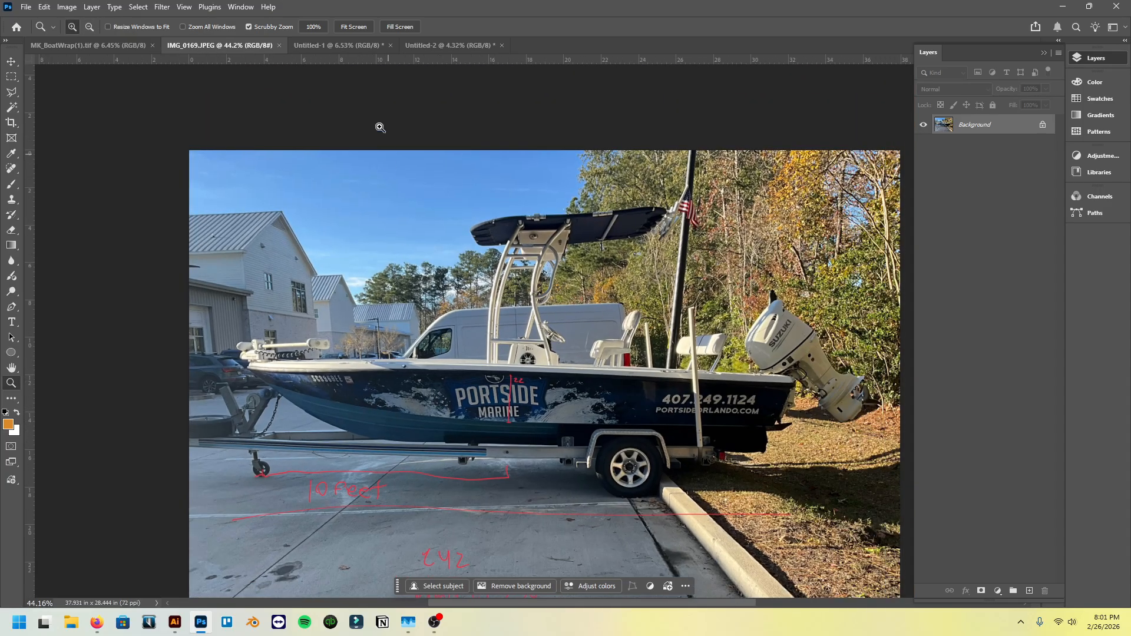
# - Return to the Untitled-1 mockup and review the wrap design on the boat's hull
pyautogui.click(339, 45)
pyautogui.scroll(1, 454, 331)
pyautogui.scroll(-1, 453, 331)
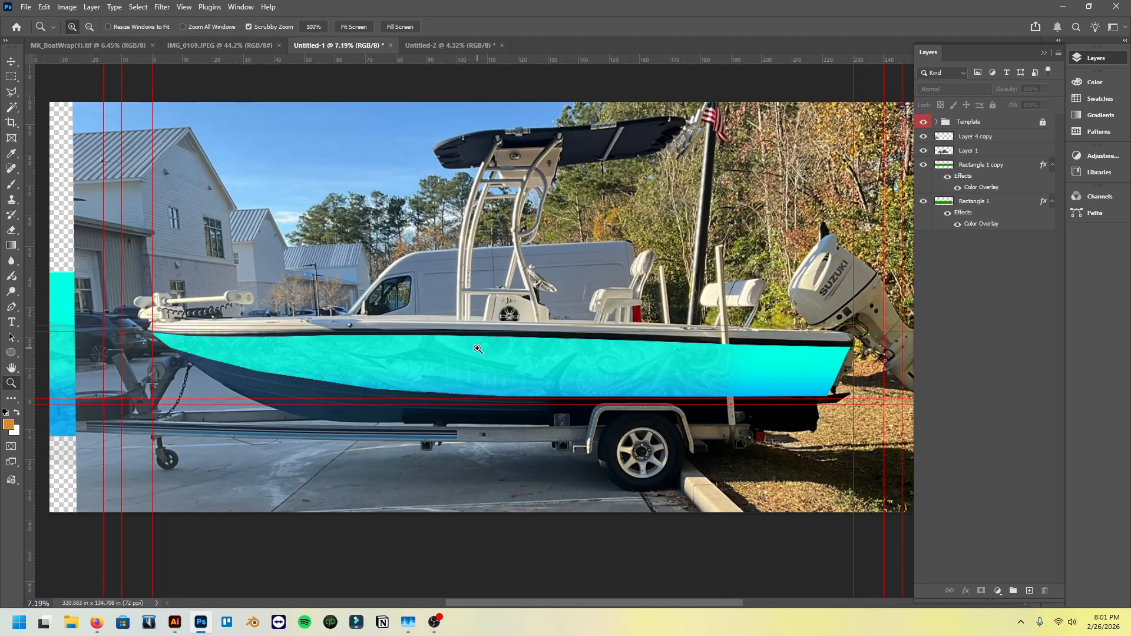